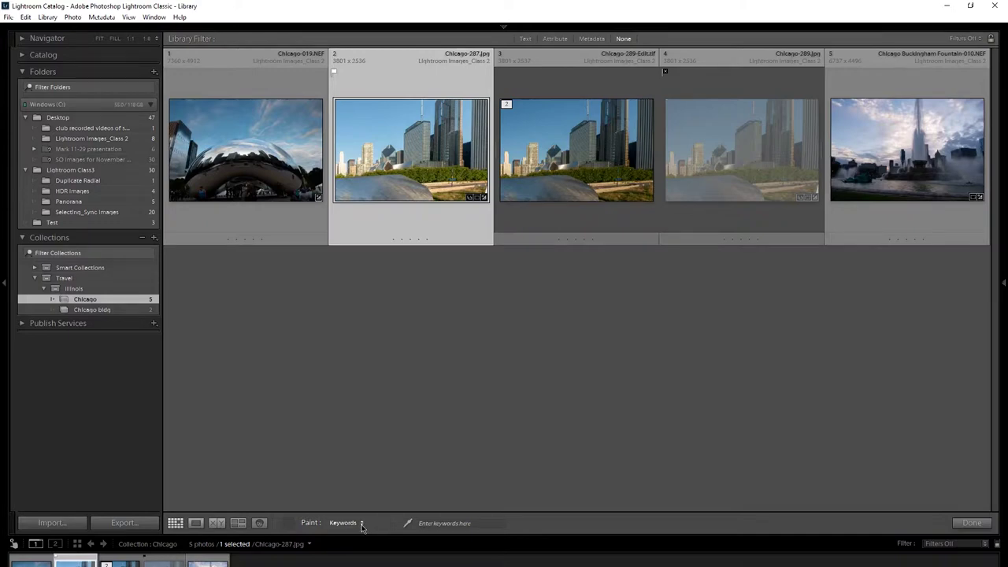
# - Paint the keywords fountain, chicago, sunset onto the Chicago Buckingham Fountain-010.NEF photo
pyautogui.click(362, 523)
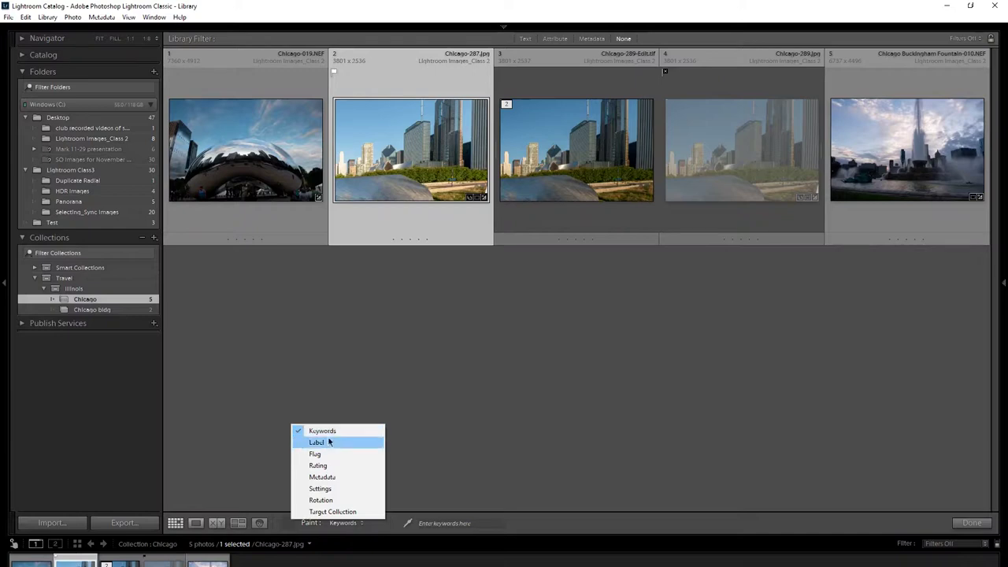
pyautogui.click(409, 452)
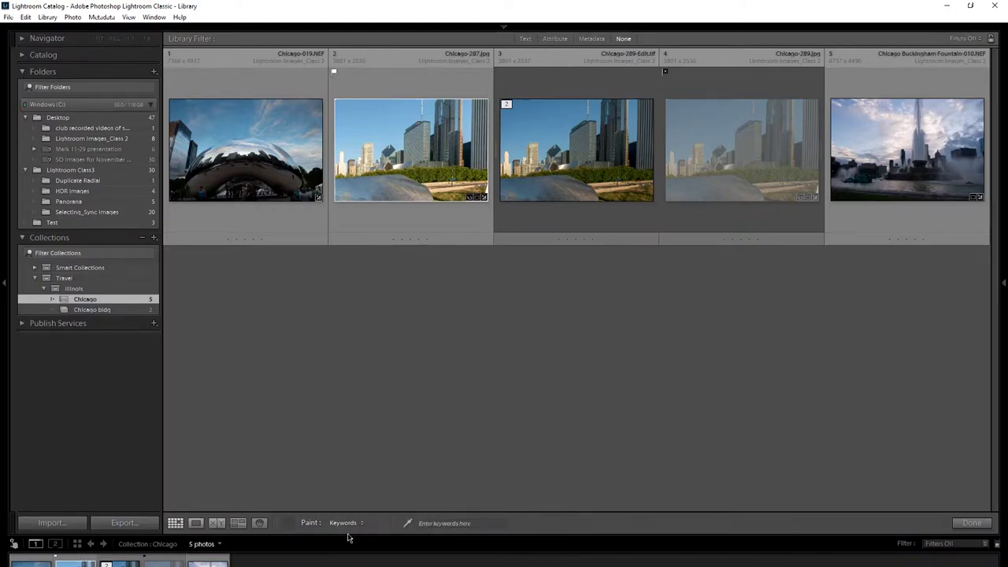
pyautogui.click(448, 522)
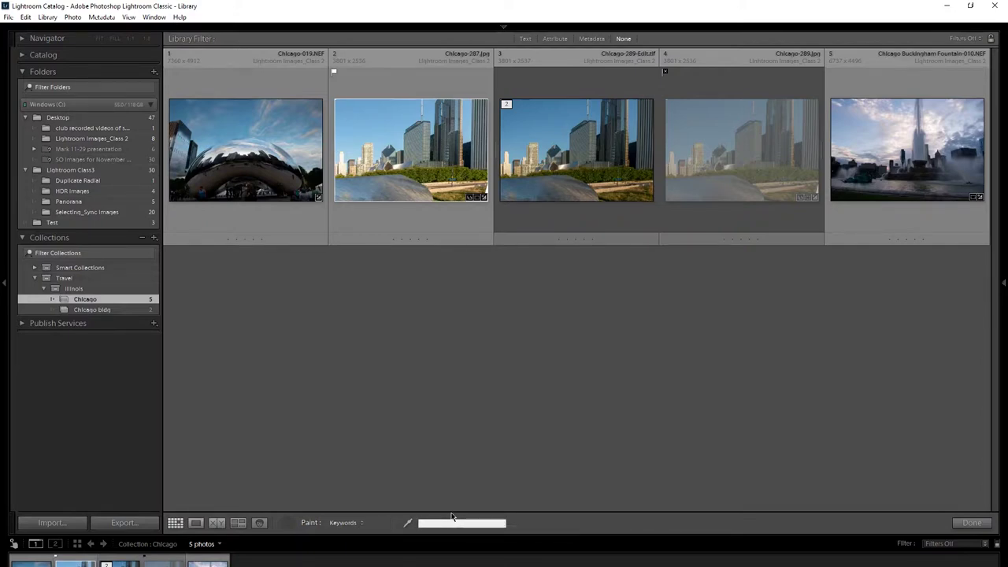
pyautogui.write('ill')
pyautogui.write('fou')
pyautogui.write('ntsin')
pyautogui.press('BackSpace')
pyautogui.press('BackSpace')
pyautogui.press('BackSpace')
pyautogui.write('ain')
pyautogui.write(', chicago,sunset')
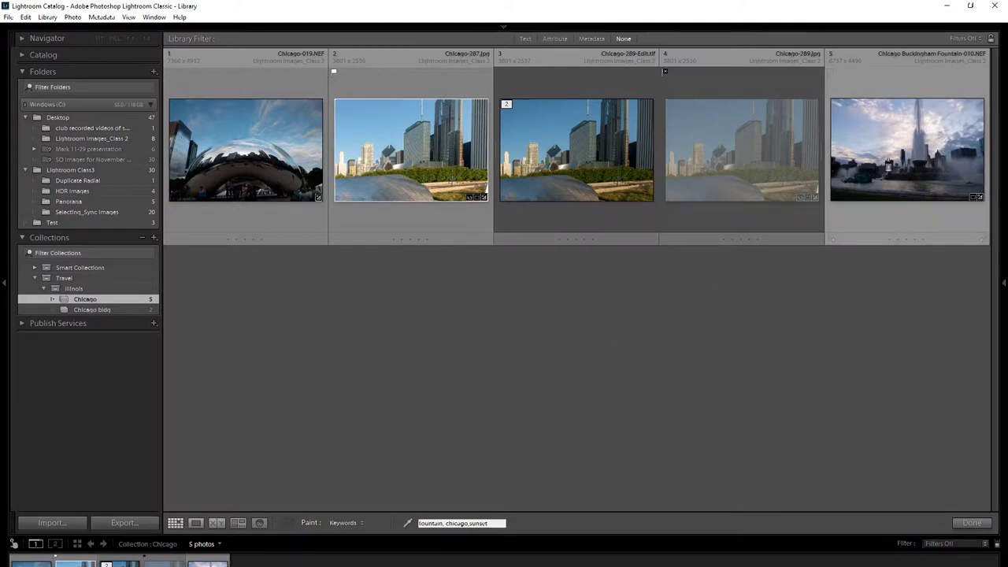
pyautogui.click(887, 165)
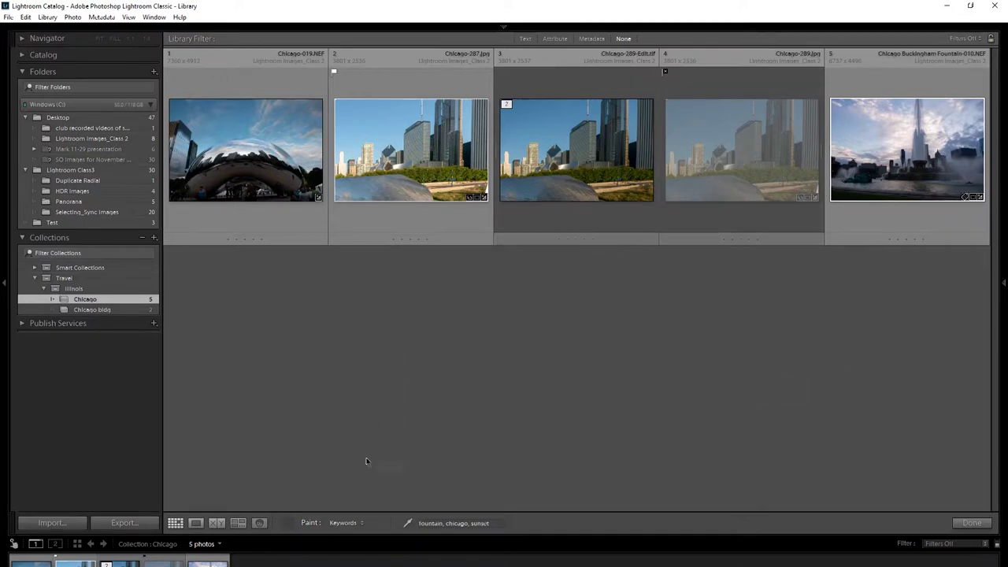
# - Change the Painter keywords to "bean chicago, sunset", apply them to Chicago-019.NEF, and put the Painter away
pyautogui.click(444, 523)
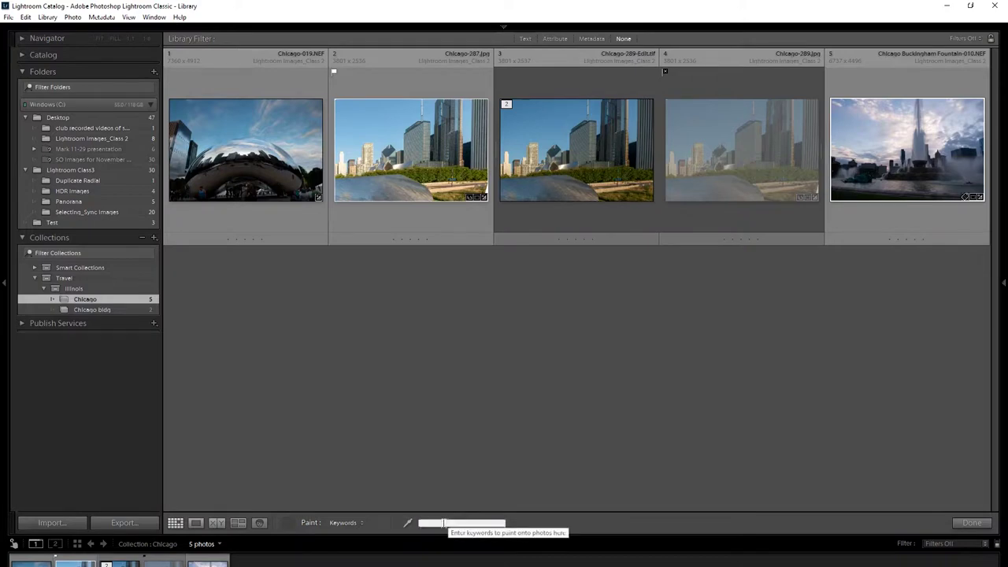
pyautogui.hotkey('ctrl', 'a')
pyautogui.press('Delete')
pyautogui.hotkey('ctrl', 'z')
pyautogui.doubleClick(441, 522)
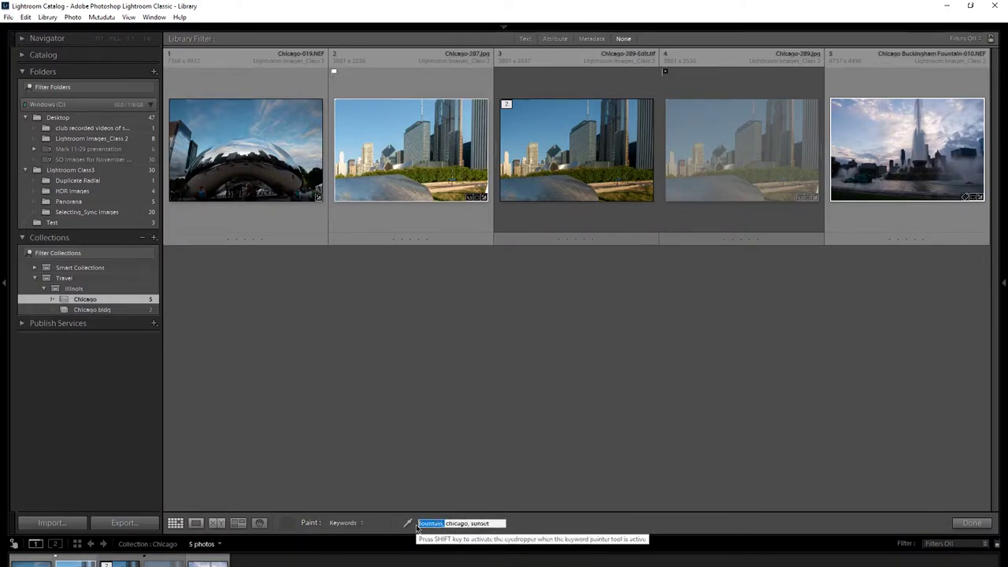
pyautogui.write('boun')
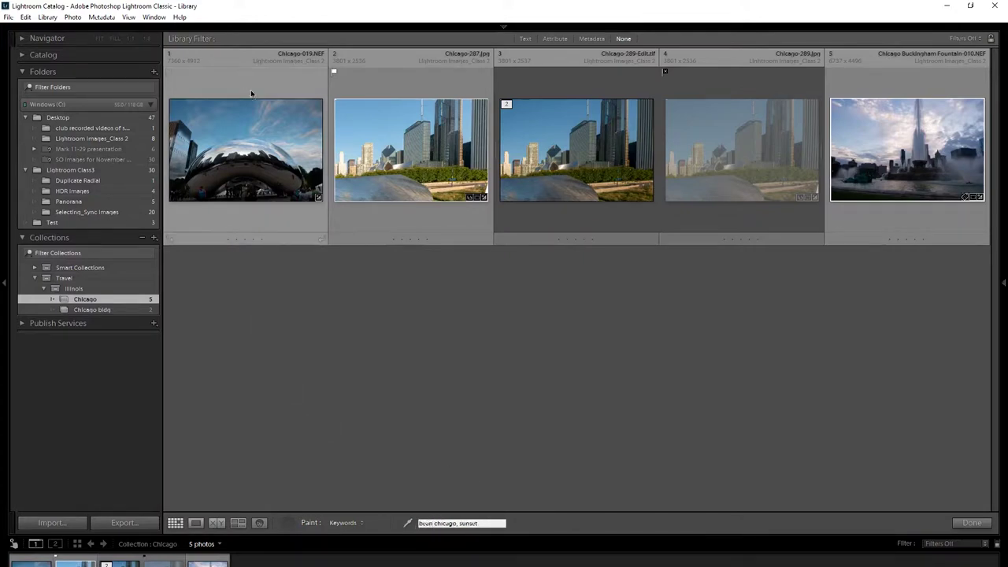
pyautogui.click(266, 142)
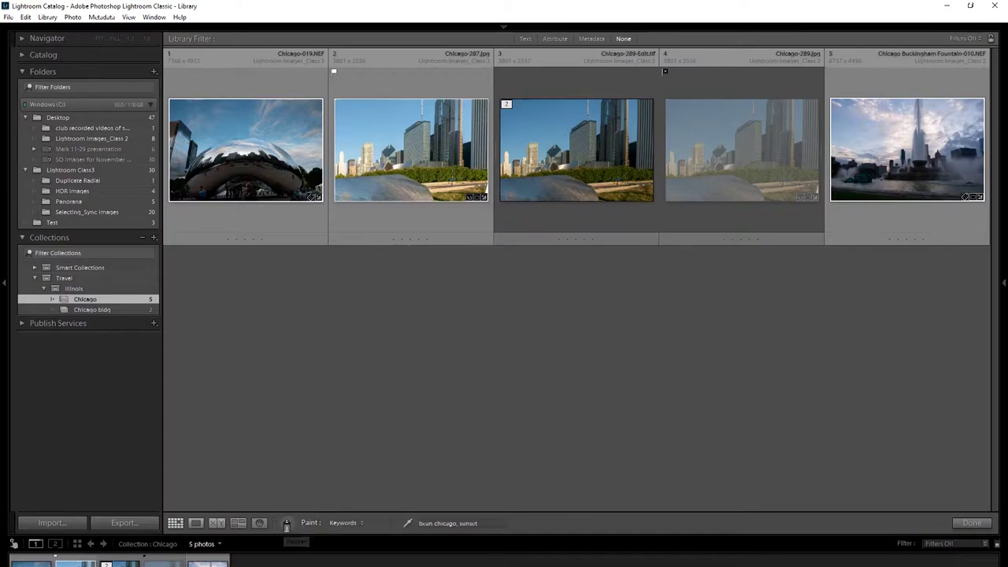
pyautogui.click(286, 525)
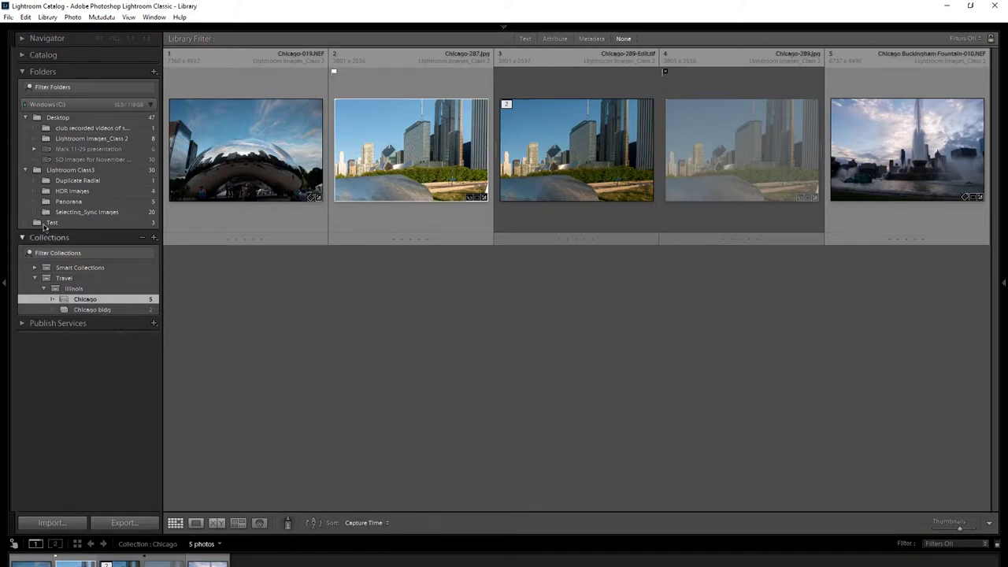
# - Show the photos in the Lightroom Images_Class 2 folder and look through the available sort criteria
pyautogui.click(92, 138)
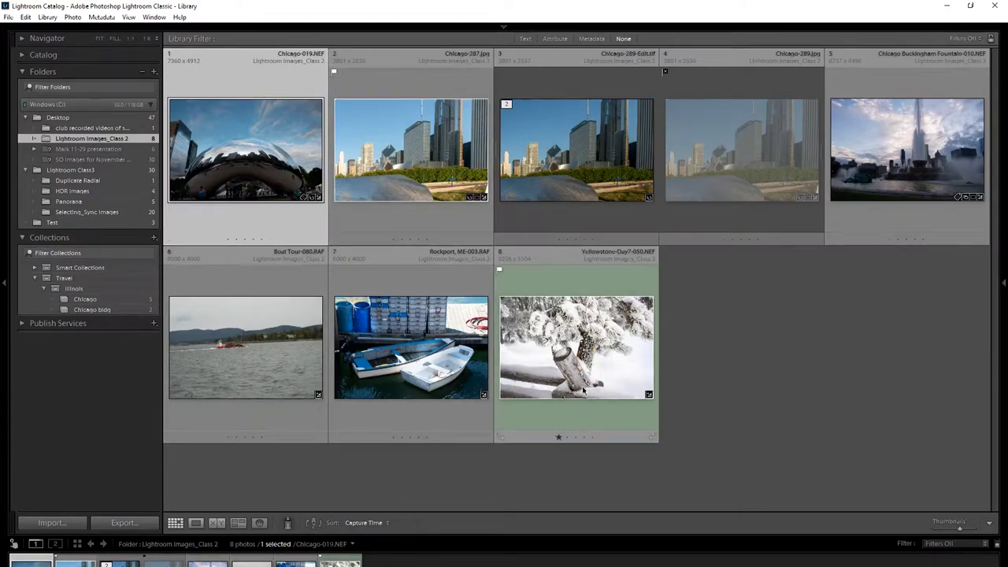
pyautogui.click(388, 524)
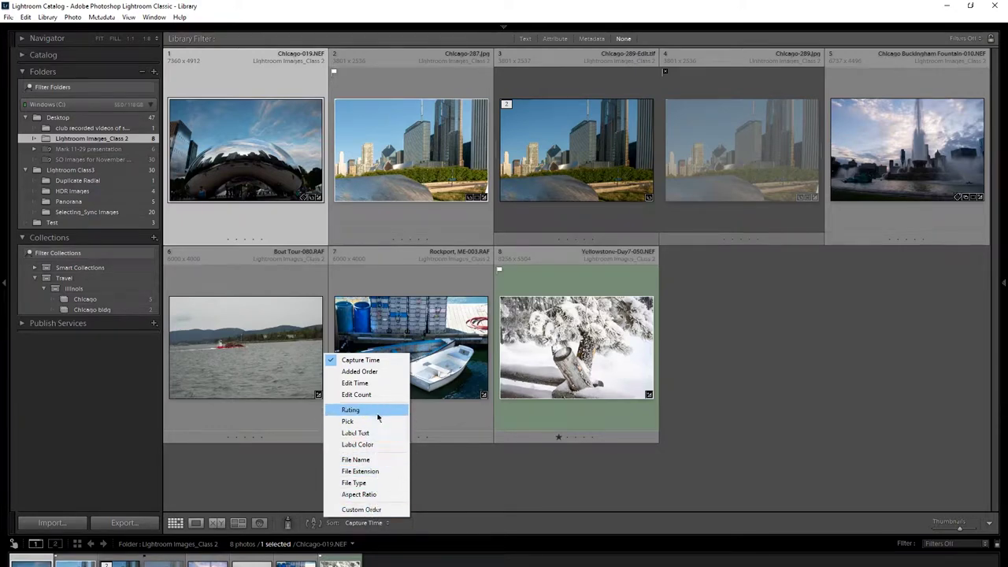
pyautogui.click(444, 489)
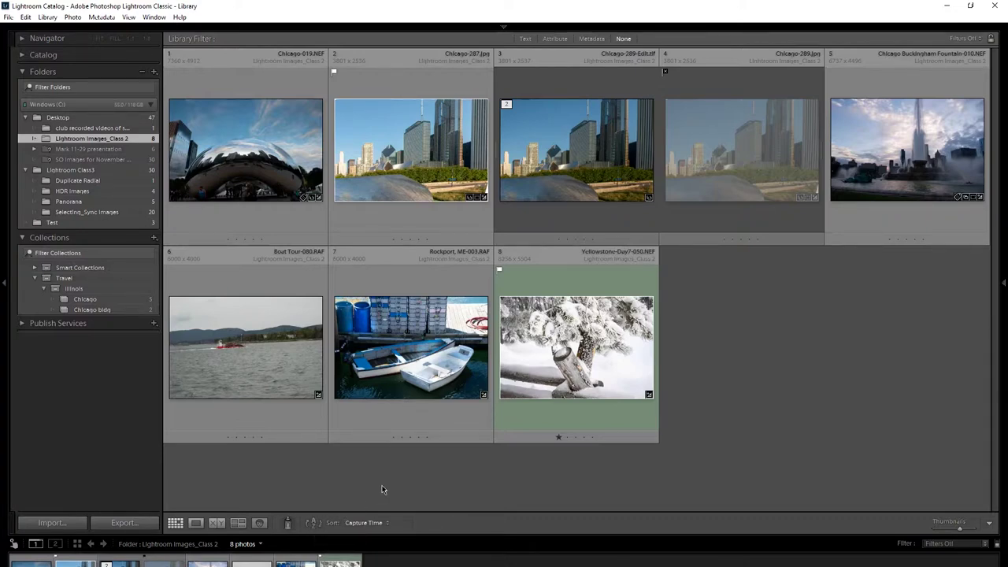
# - Reverse the capture-time sort direction and restore it, and make the grid thumbnails slightly smaller
pyautogui.click(314, 523)
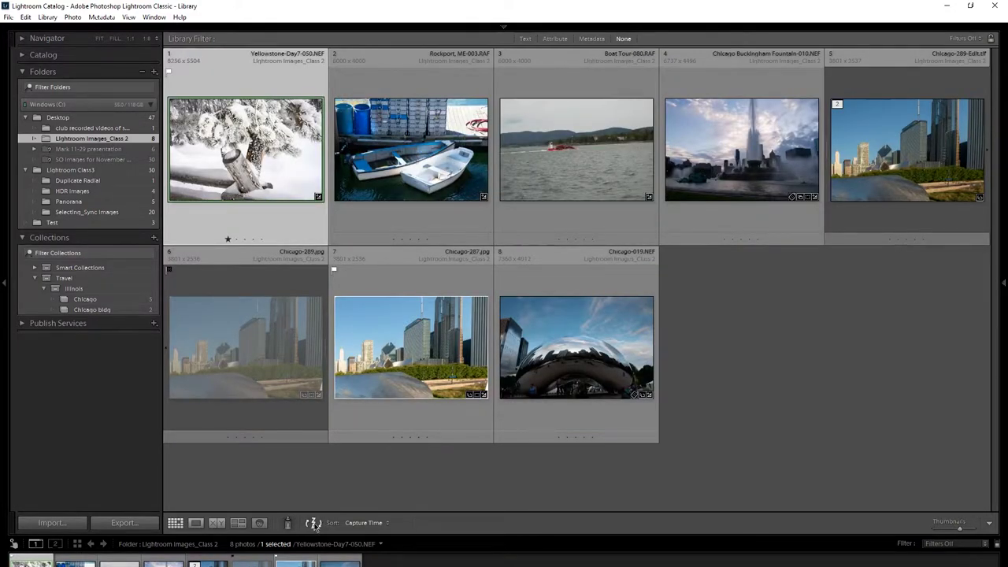
pyautogui.click(313, 524)
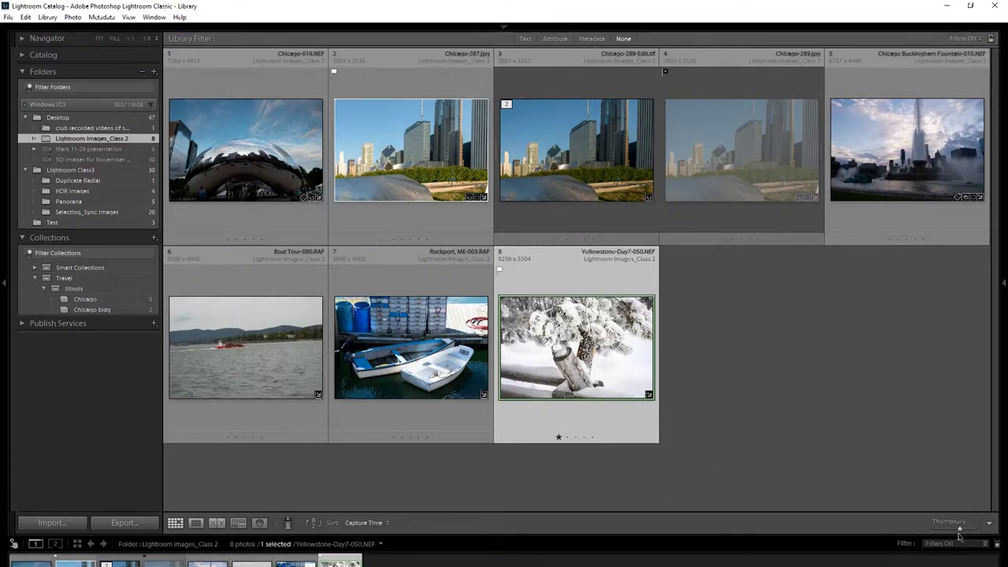
pyautogui.moveTo(959, 531); pyautogui.dragTo(954, 535)
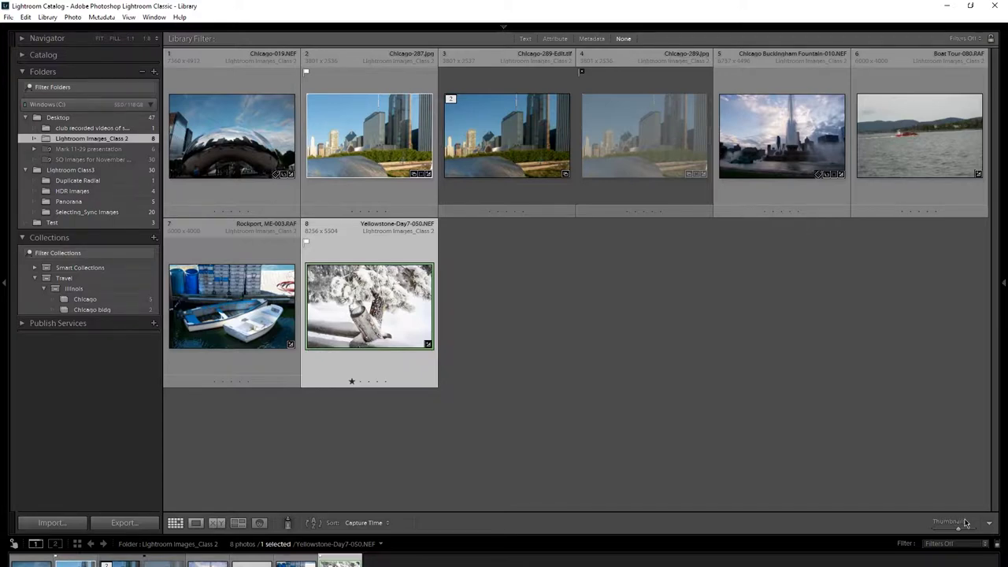
# - Add the Color Label controls to the Loupe view toolbar using the Yellowstone photo, and return to the grid
pyautogui.press('e')
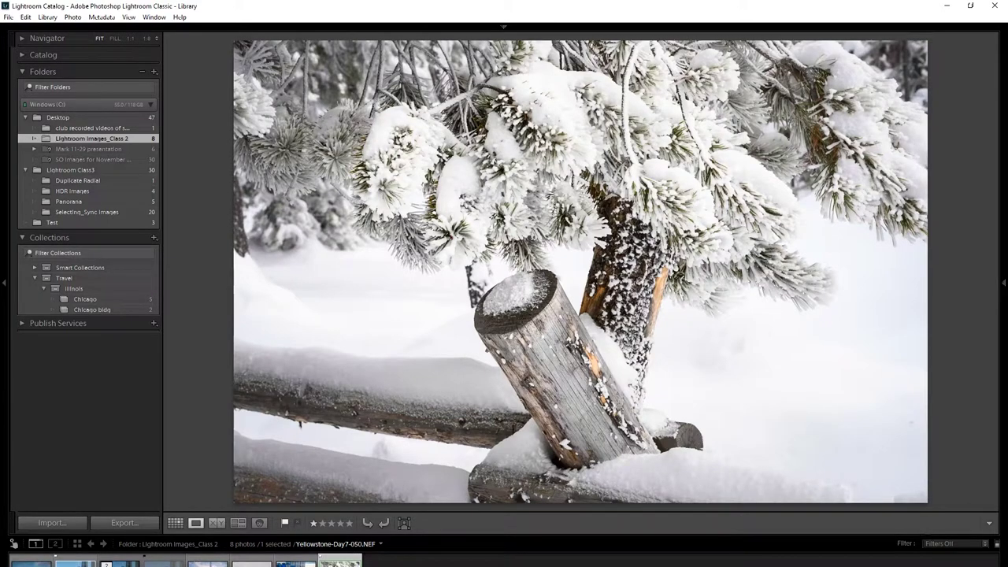
pyautogui.click(989, 523)
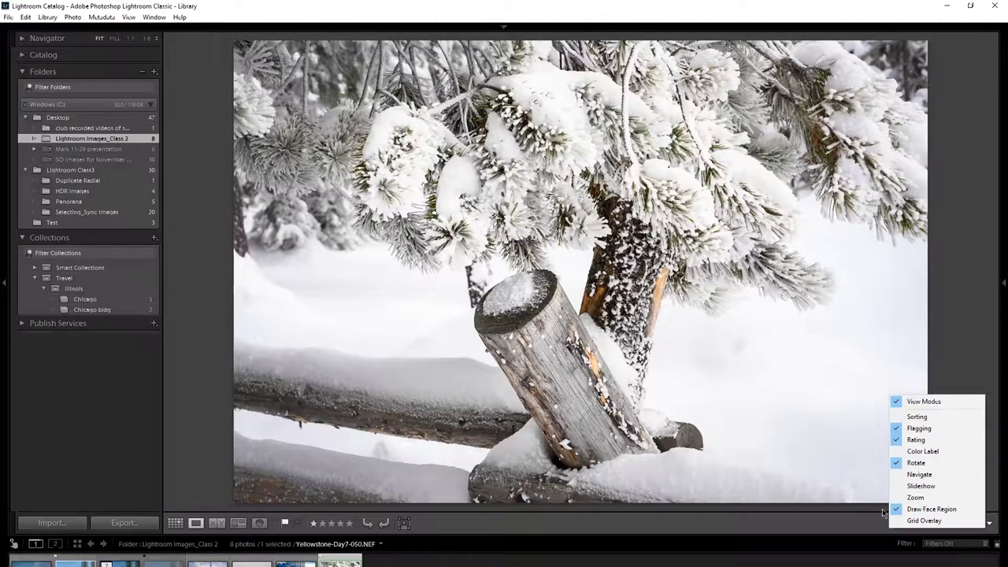
pyautogui.click(903, 451)
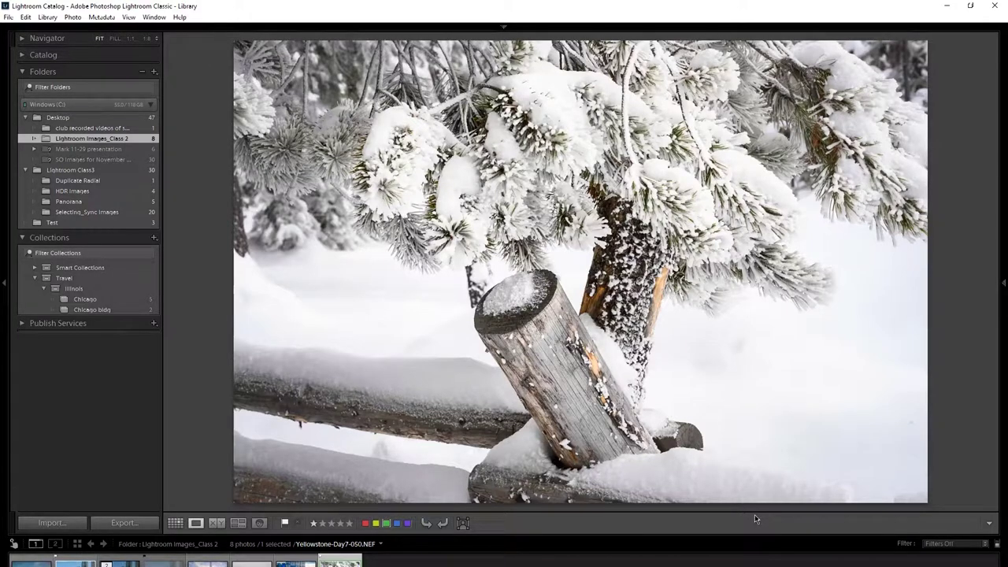
pyautogui.click(385, 524)
pyautogui.press('g')
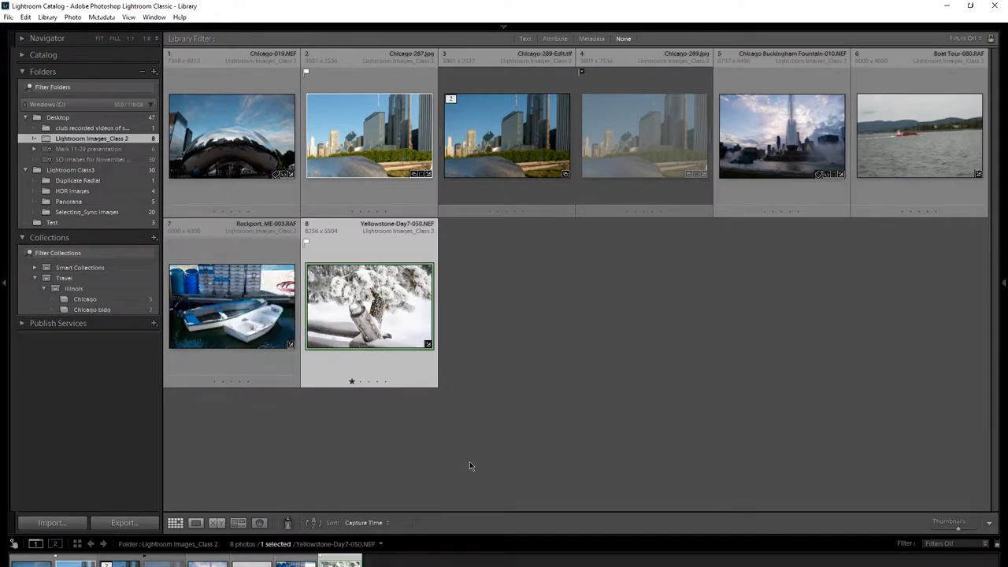
# - Add the Color Label controls to the Grid view toolbar and check the label swatches
pyautogui.click(988, 526)
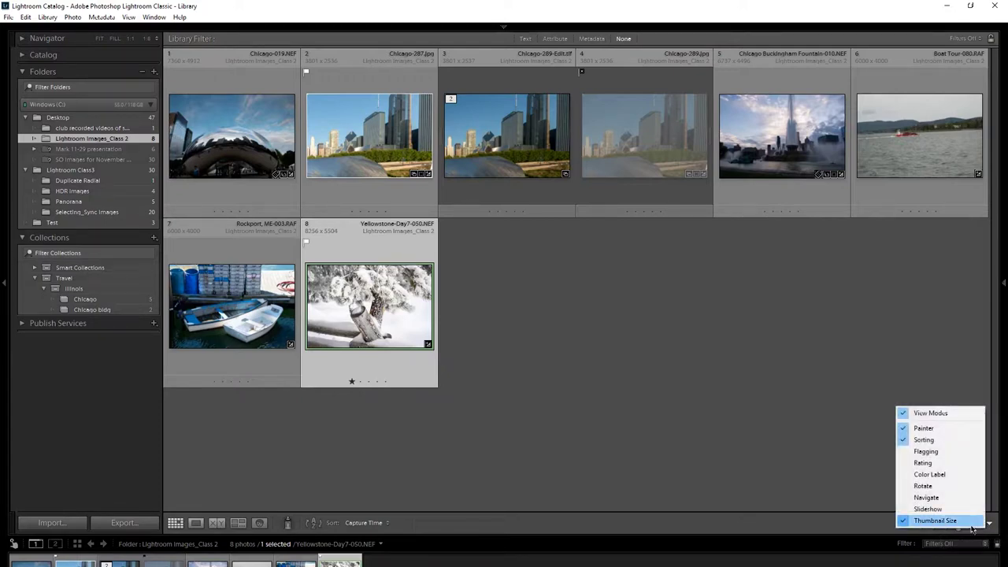
pyautogui.click(907, 475)
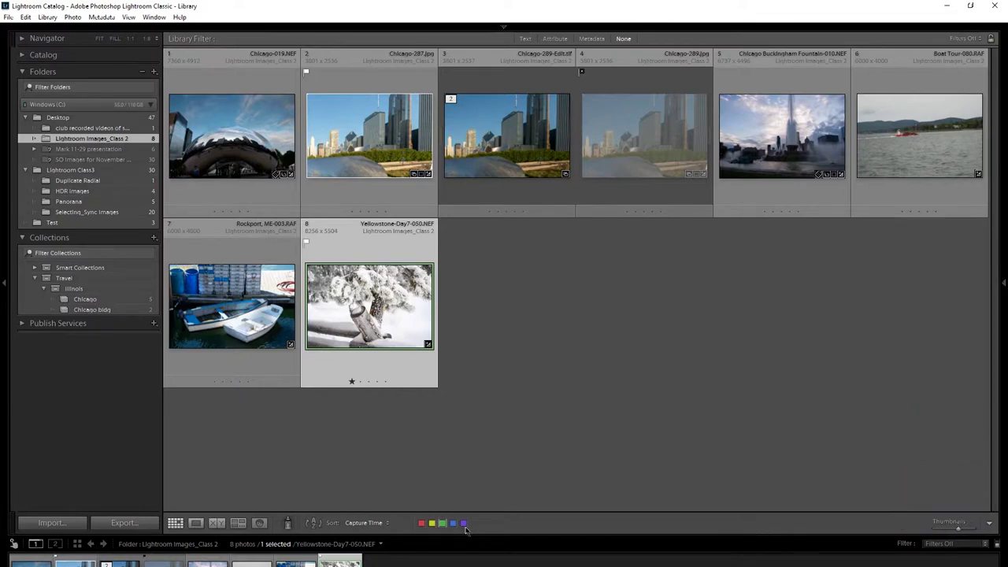
pyautogui.click(432, 524)
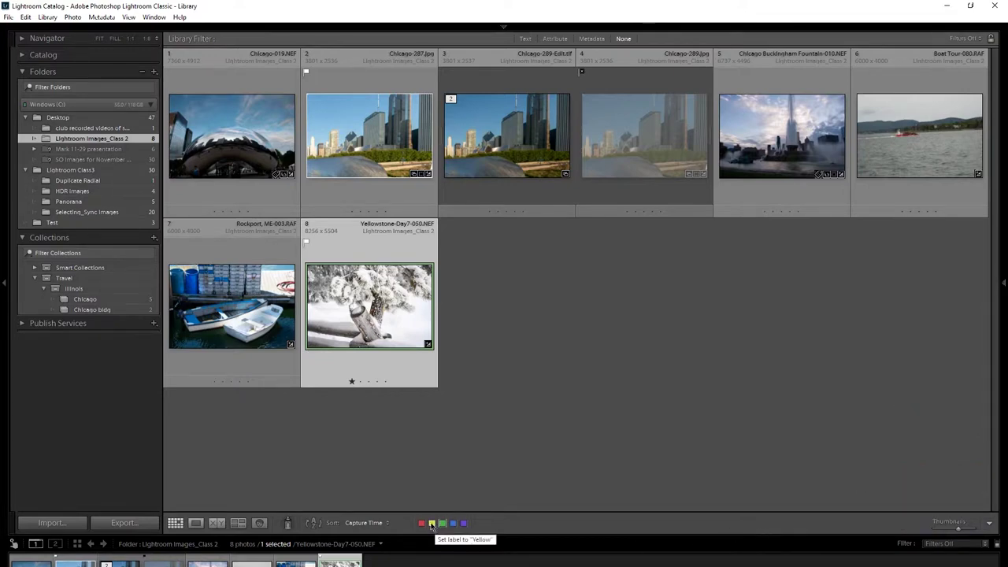
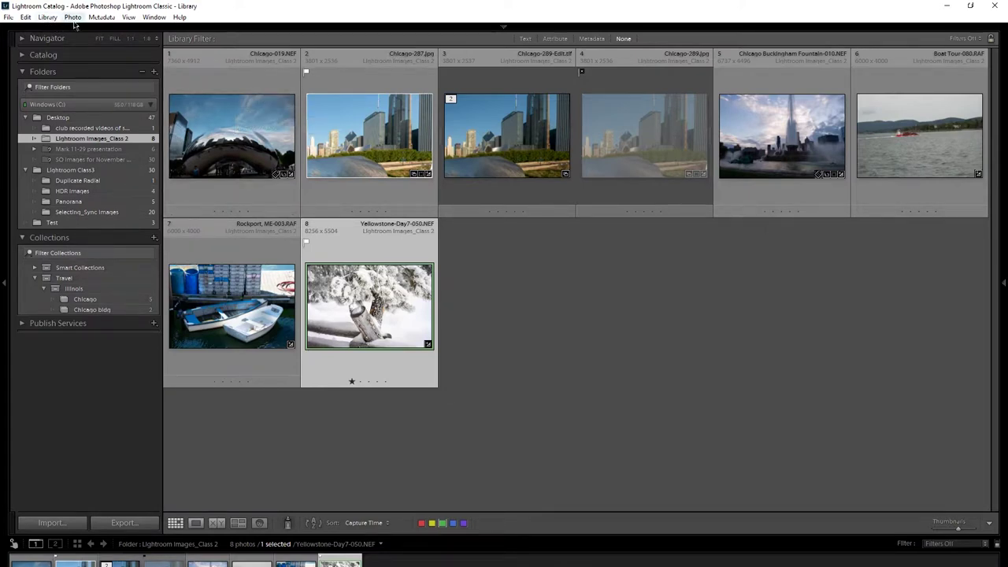
# - Clear the green color label from the Yellowstone-Day7-050.NEF photo
pyautogui.rightClick(394, 317)
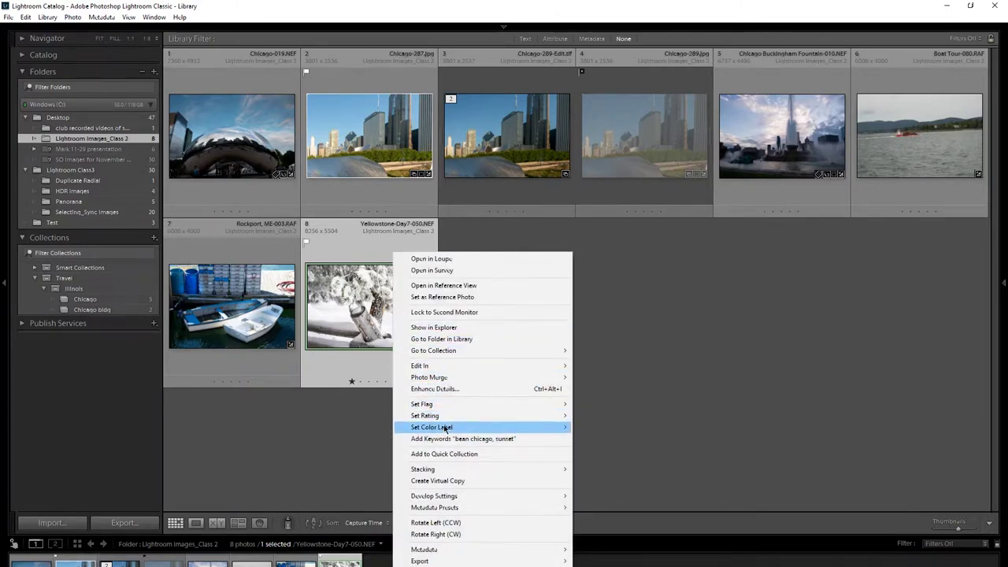
pyautogui.moveTo(445, 428)
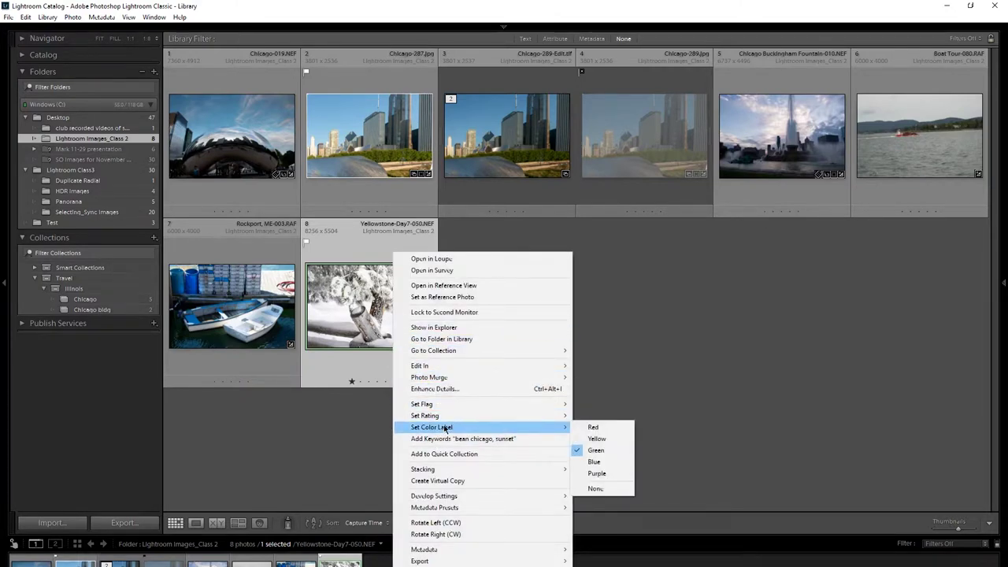
pyautogui.click(595, 450)
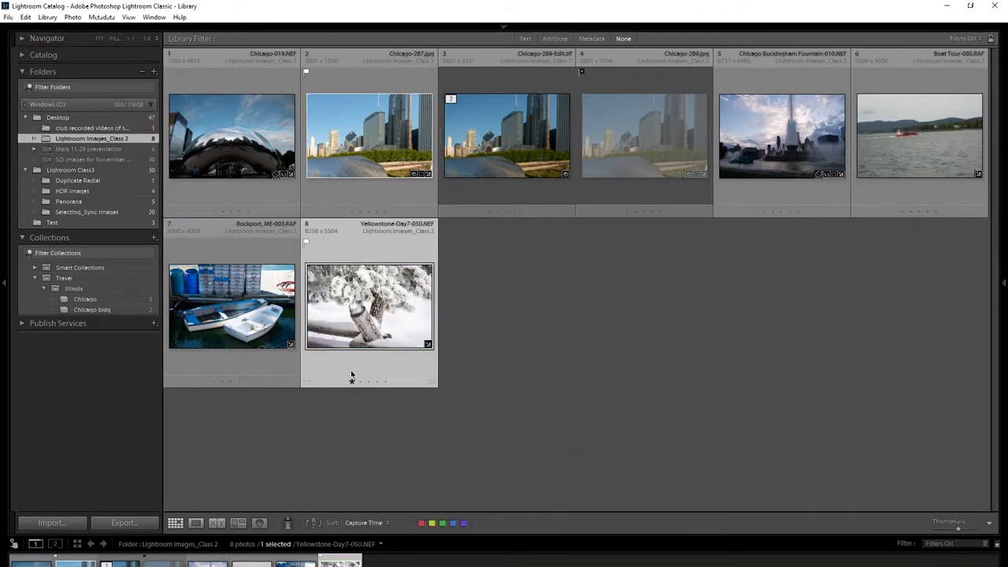
# - Examine the label names in the Lightroom Default color label set and leave the editor without making changes
pyautogui.rightClick(360, 306)
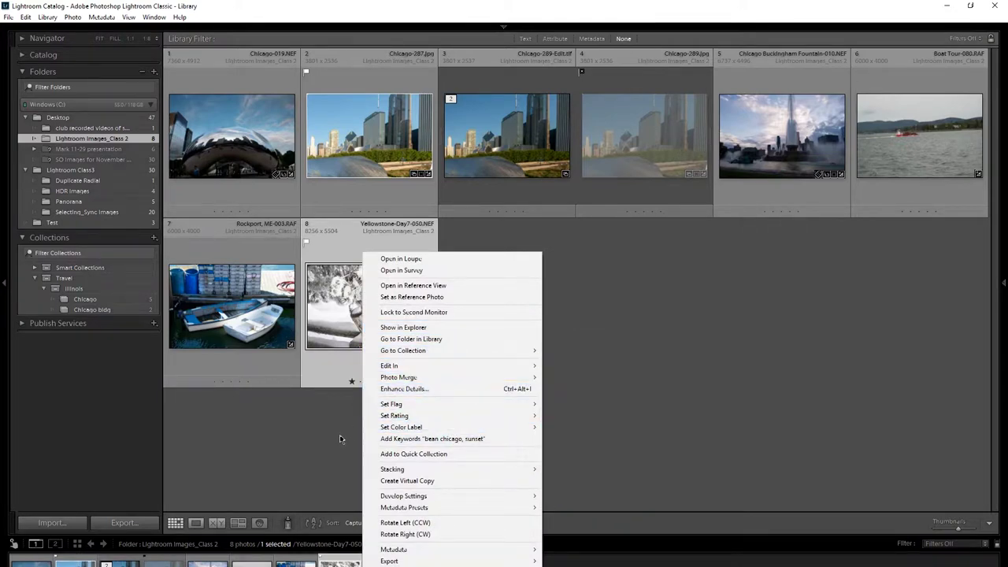
pyautogui.click(129, 18)
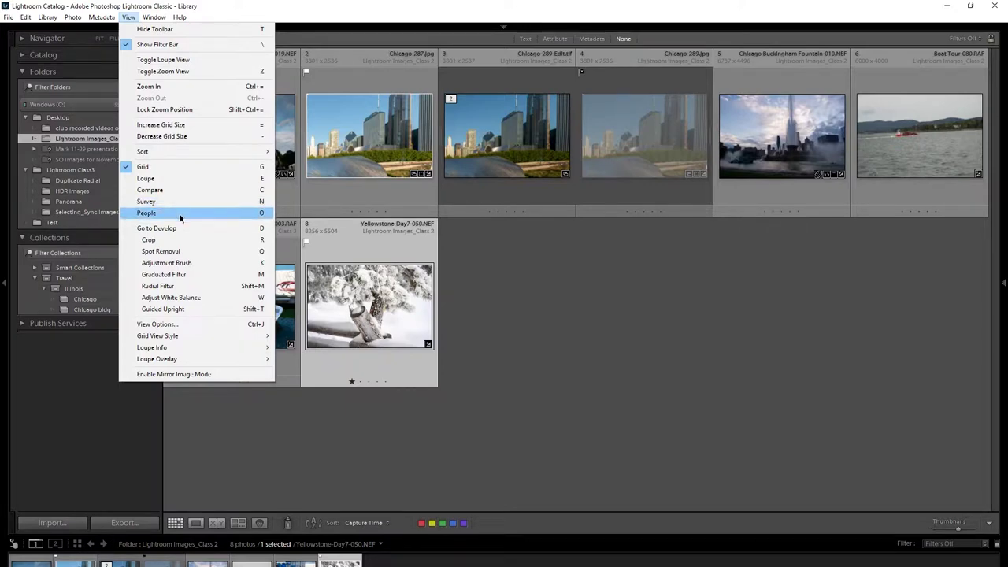
pyautogui.click(100, 17)
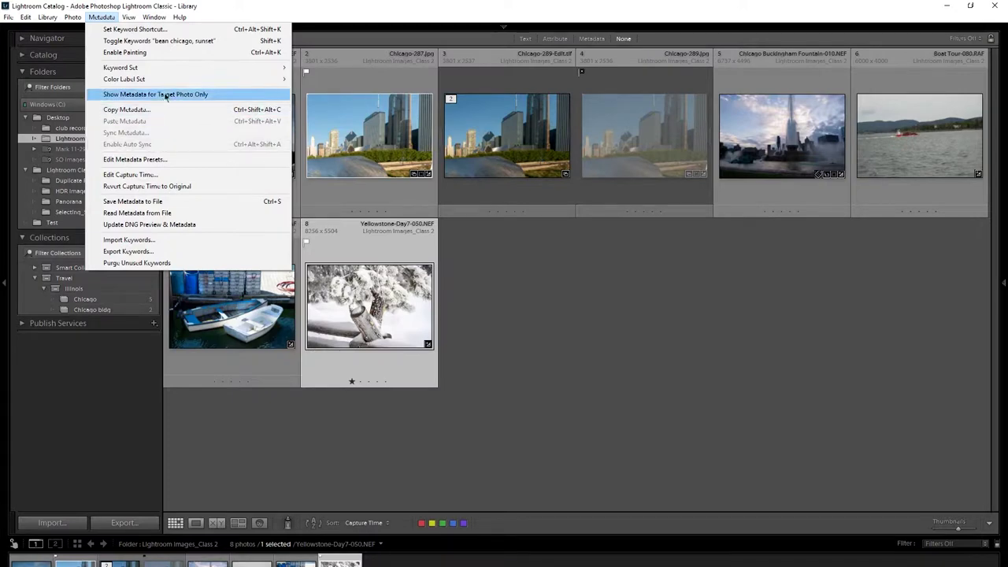
pyautogui.moveTo(272, 82)
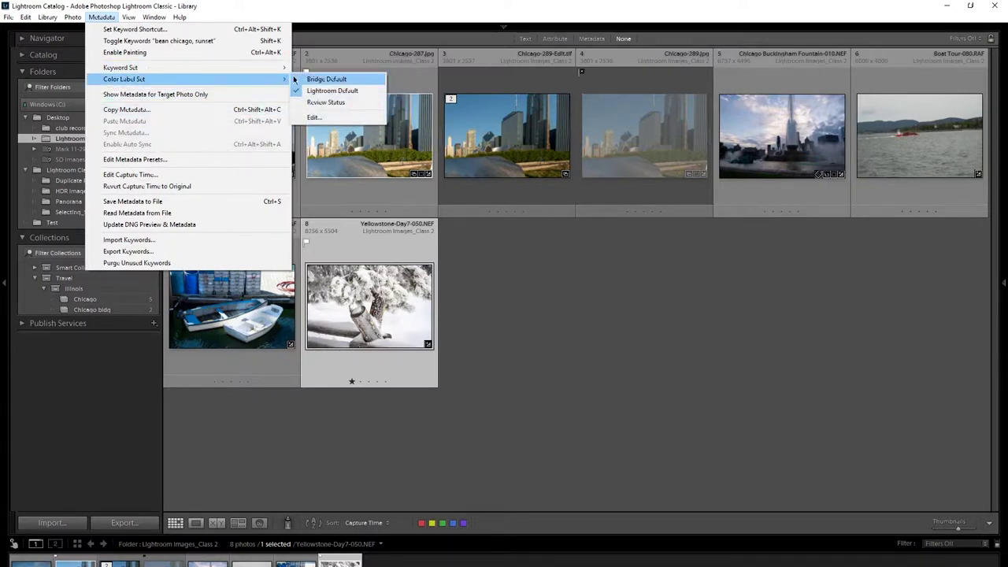
pyautogui.click(317, 118)
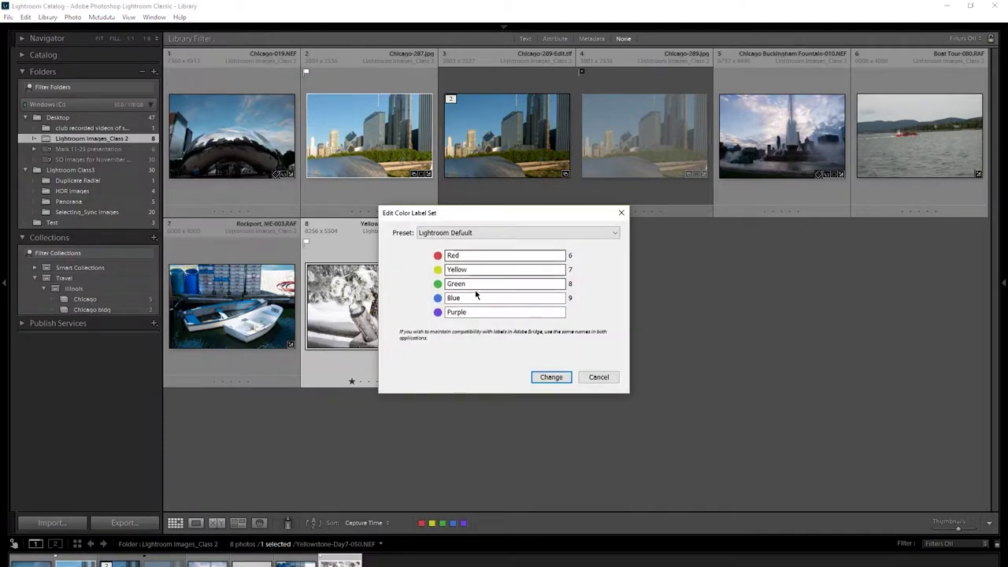
pyautogui.click(596, 377)
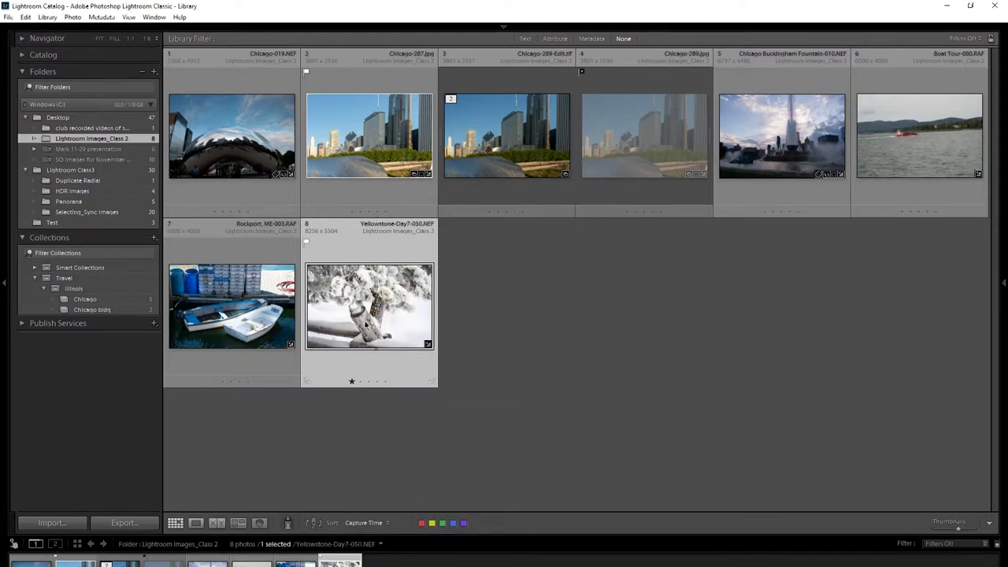
# - Assign the green label to the Yellowstone-Day7-050.NEF photo, and rename the green label as "ready" in the color label set
pyautogui.click(443, 523)
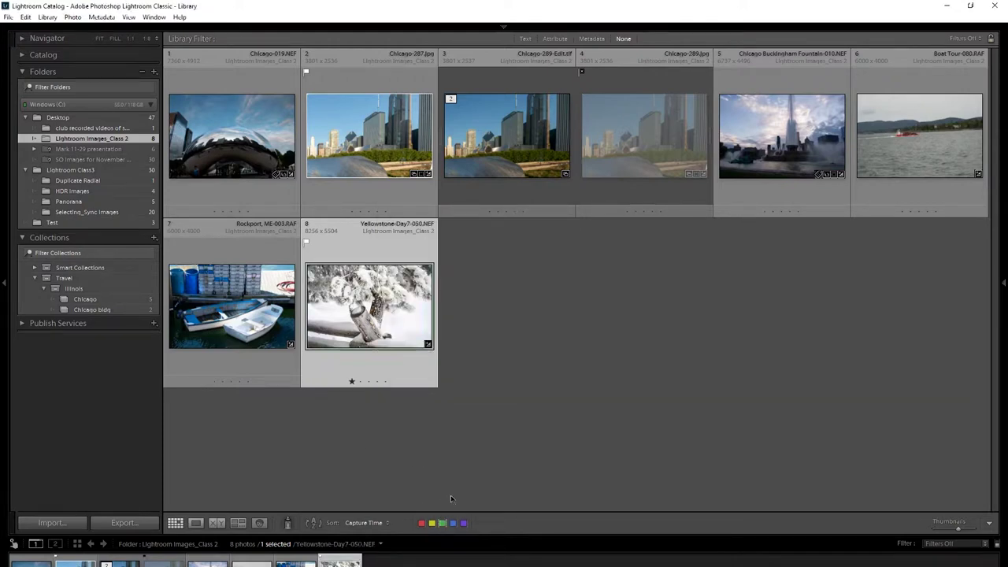
pyautogui.click(113, 20)
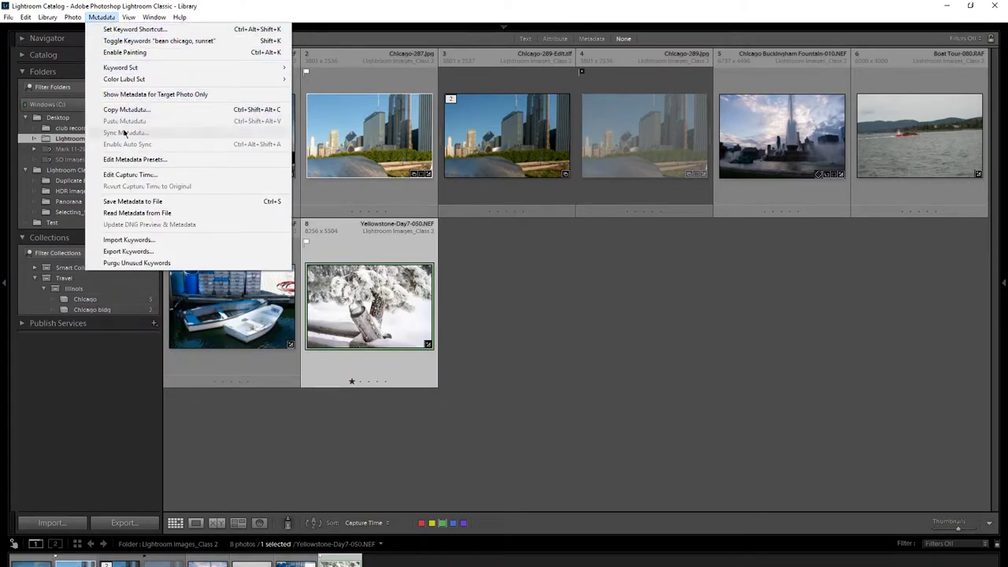
pyautogui.moveTo(256, 81)
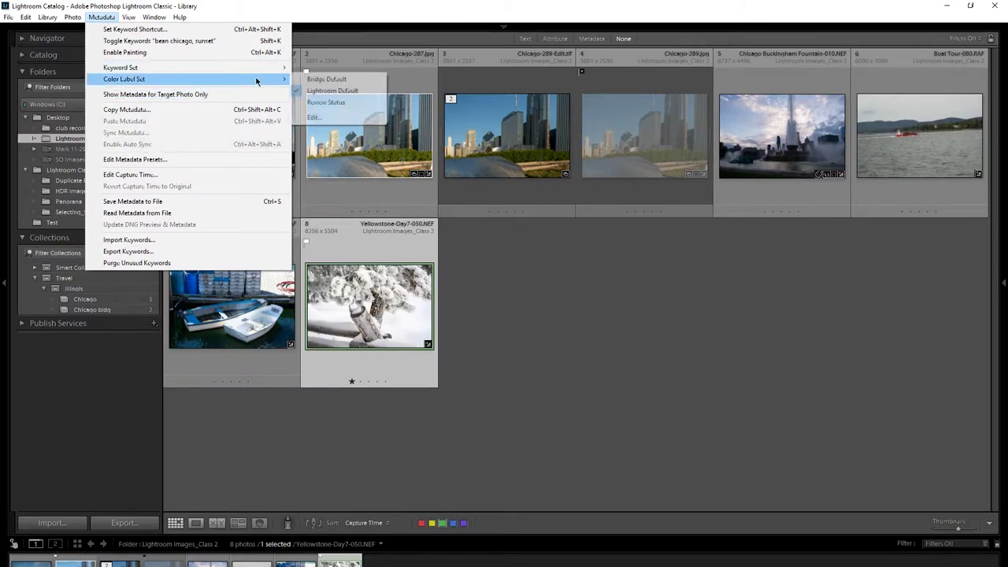
pyautogui.click(318, 117)
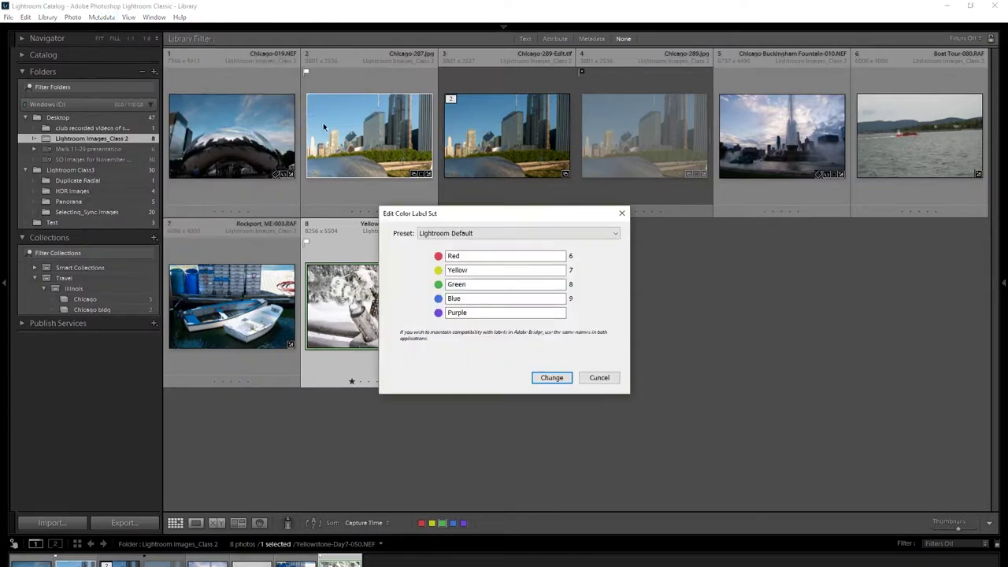
pyautogui.doubleClick(460, 285)
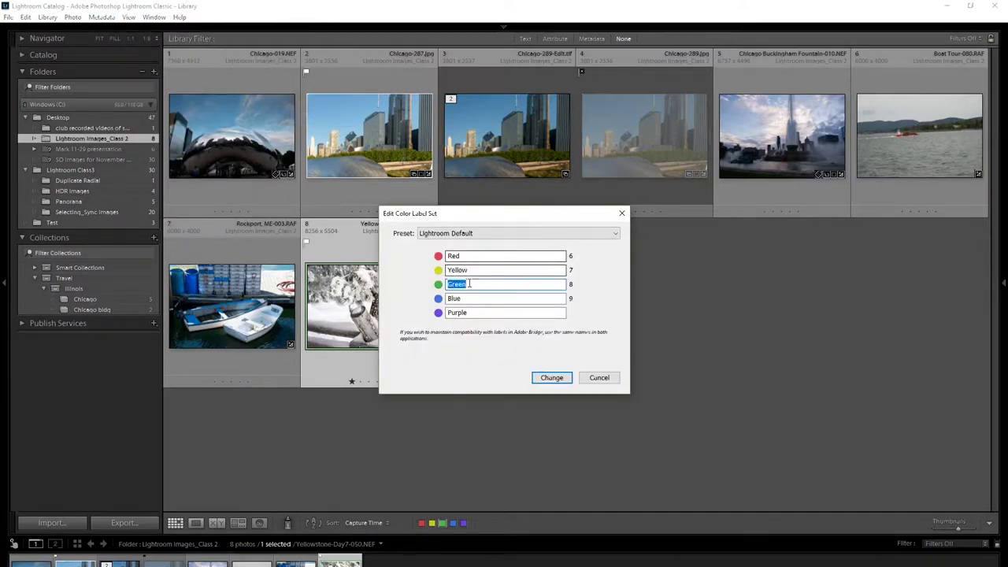
pyautogui.write('ready')
pyautogui.click(554, 377)
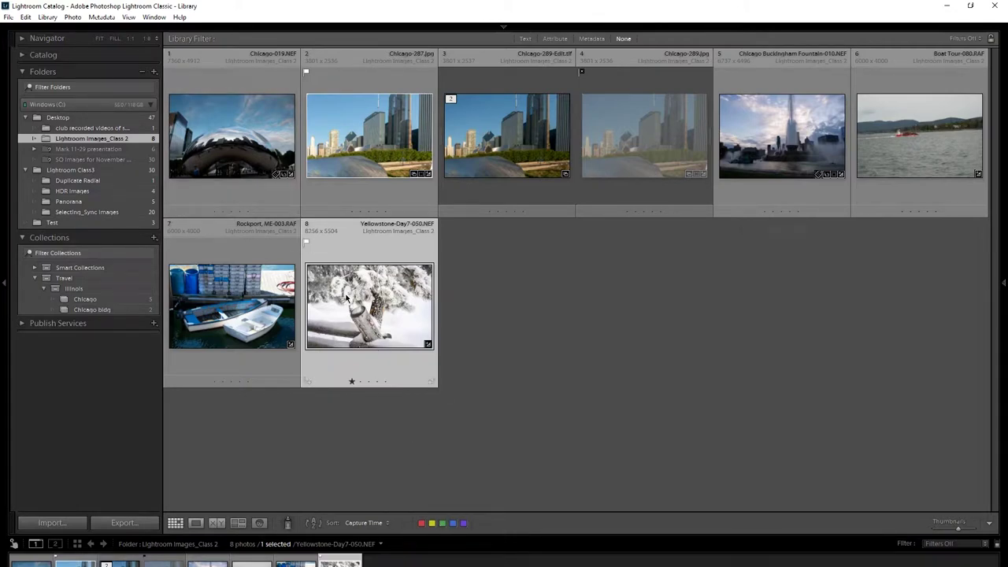
pyautogui.moveTo(346, 297)
# - Filter the folder with the Rated preset, review the filter presets, and switch the filter off again
pyautogui.click(986, 544)
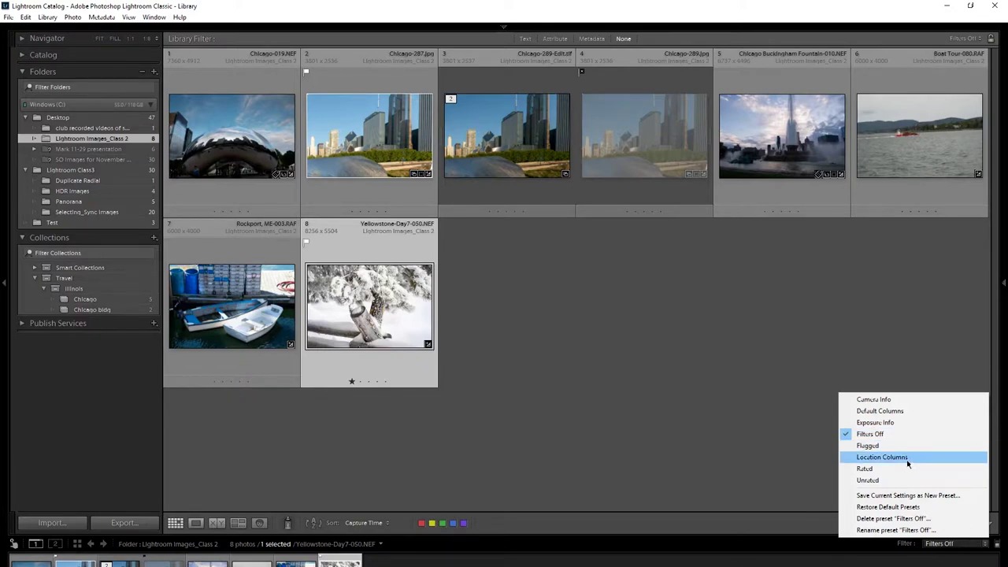
pyautogui.click(882, 470)
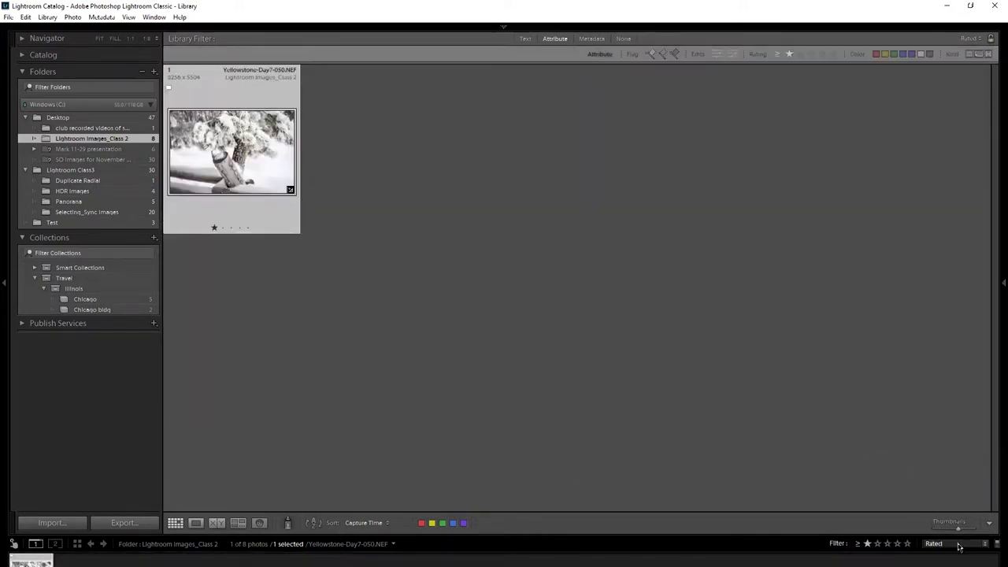
pyautogui.click(983, 543)
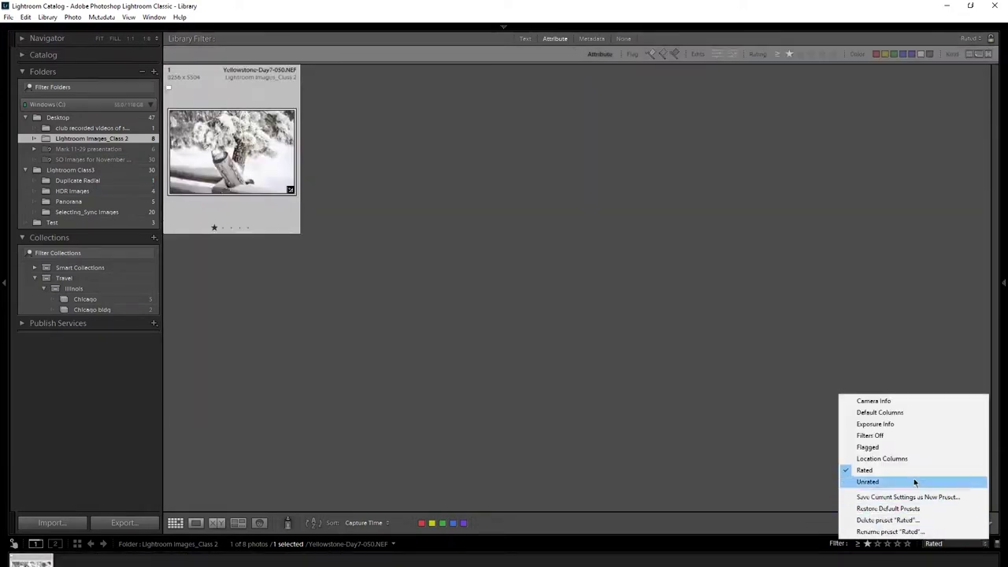
pyautogui.click(858, 470)
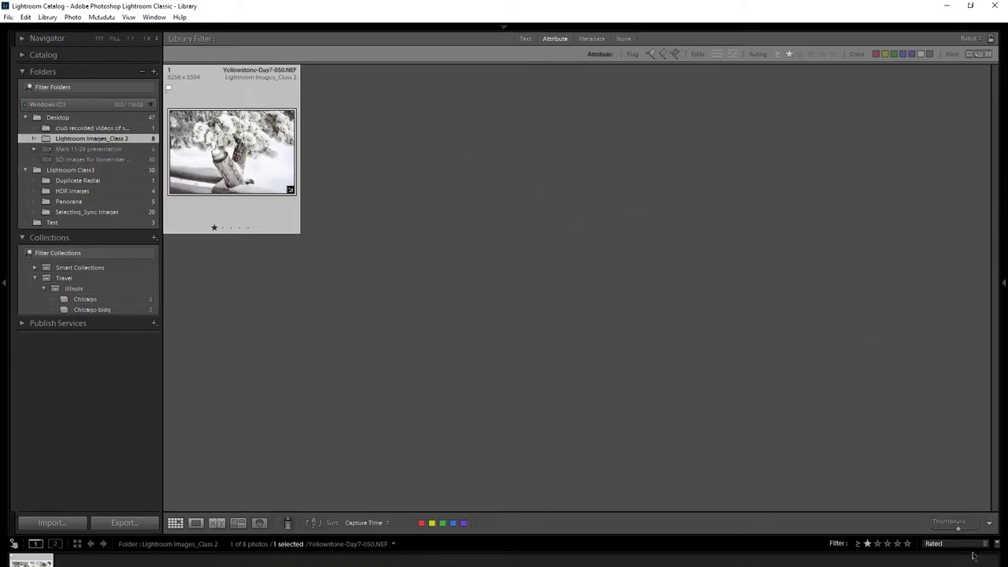
pyautogui.click(996, 544)
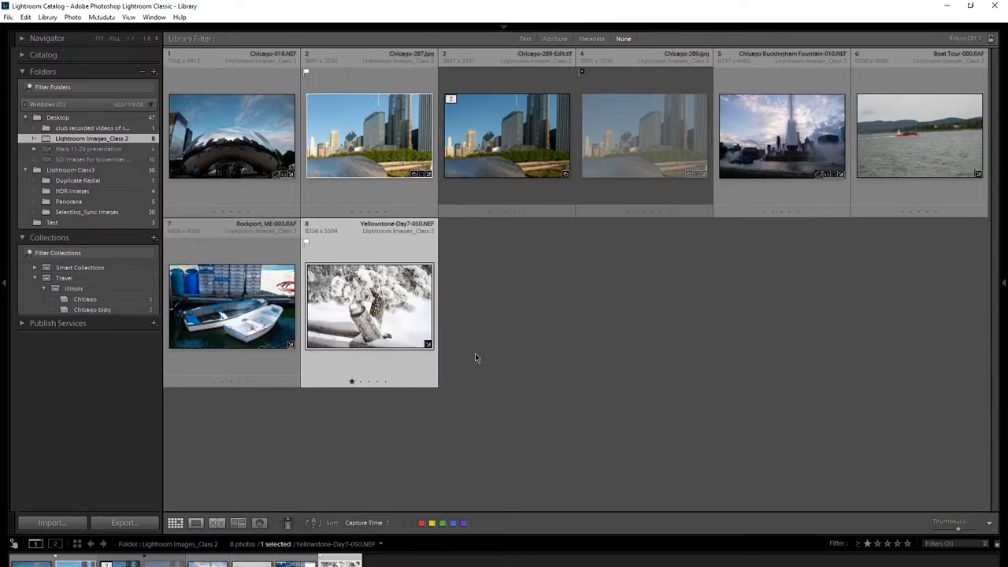
# - Restore the Lightroom Default color label set and assign the green label to the Yellowstone-Day7-050.NEF photo
pyautogui.click(443, 522)
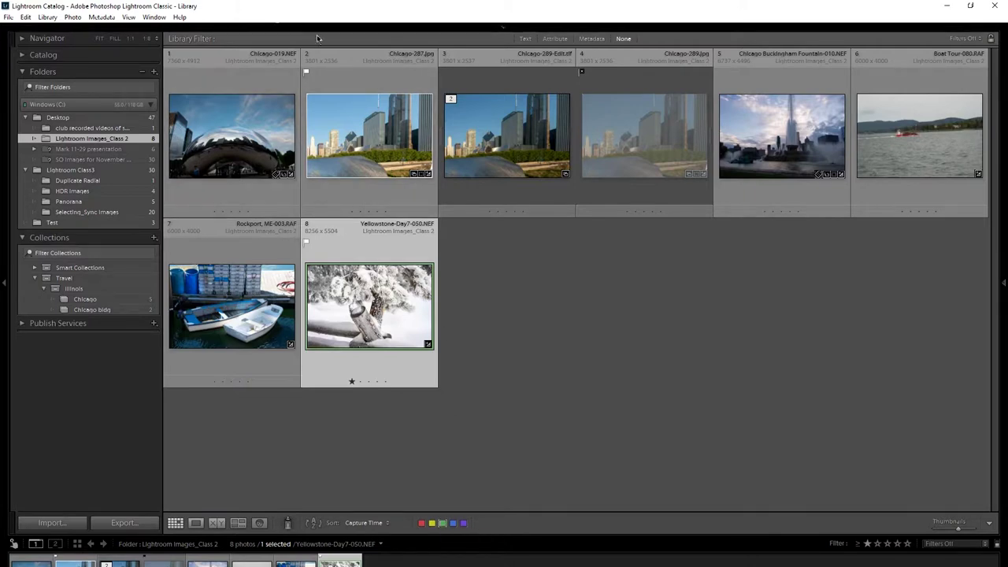
pyautogui.click(103, 17)
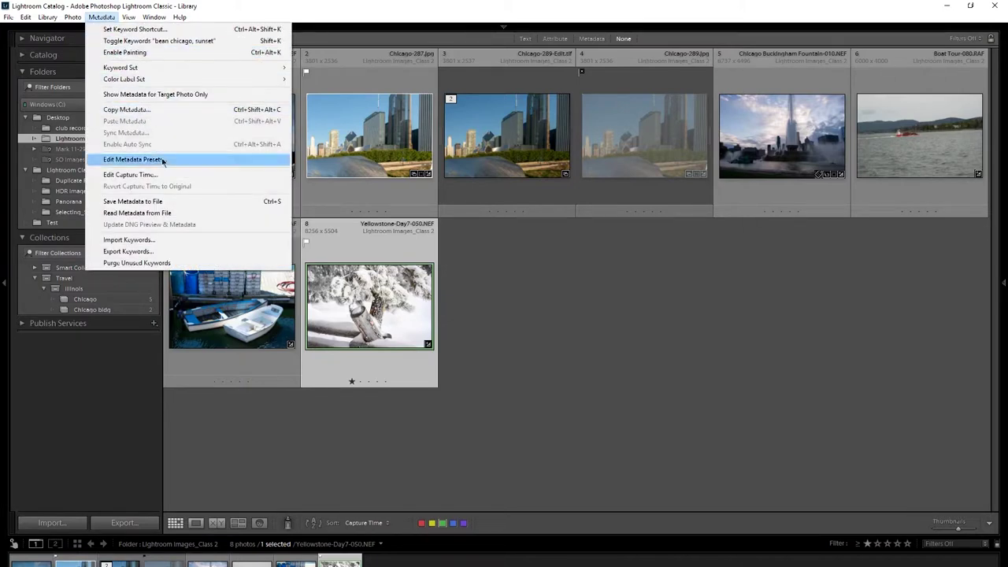
pyautogui.moveTo(245, 82)
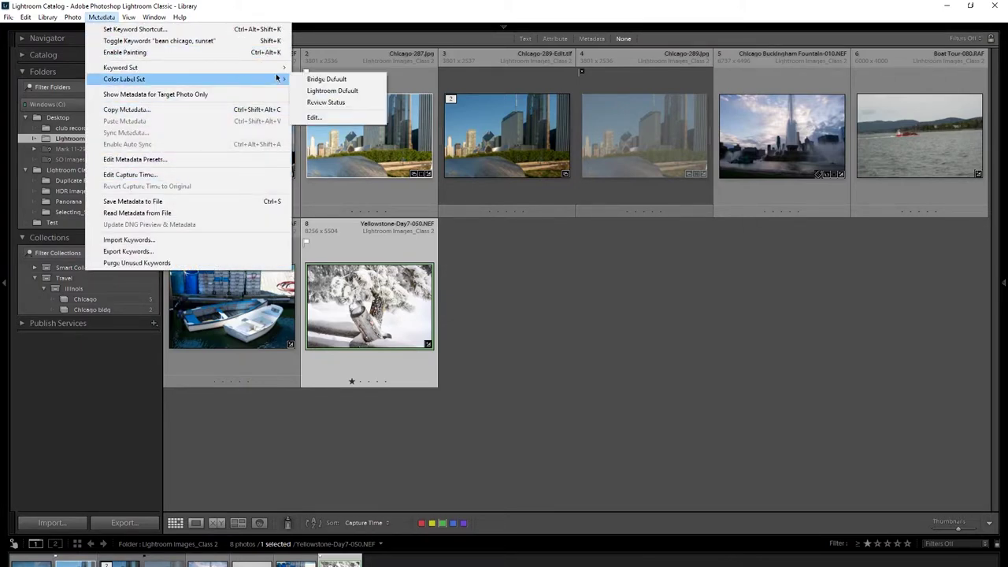
pyautogui.click(331, 92)
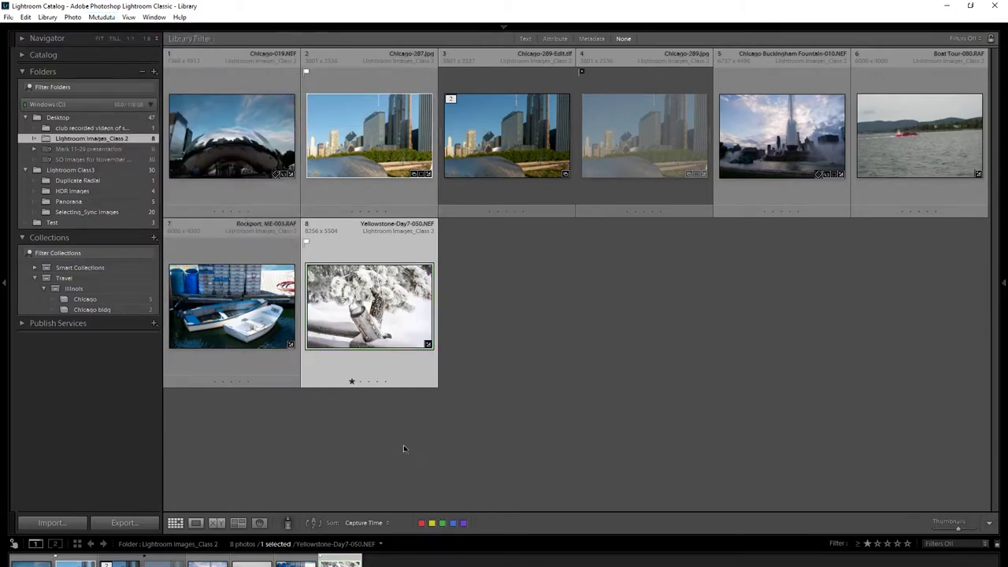
pyautogui.click(445, 526)
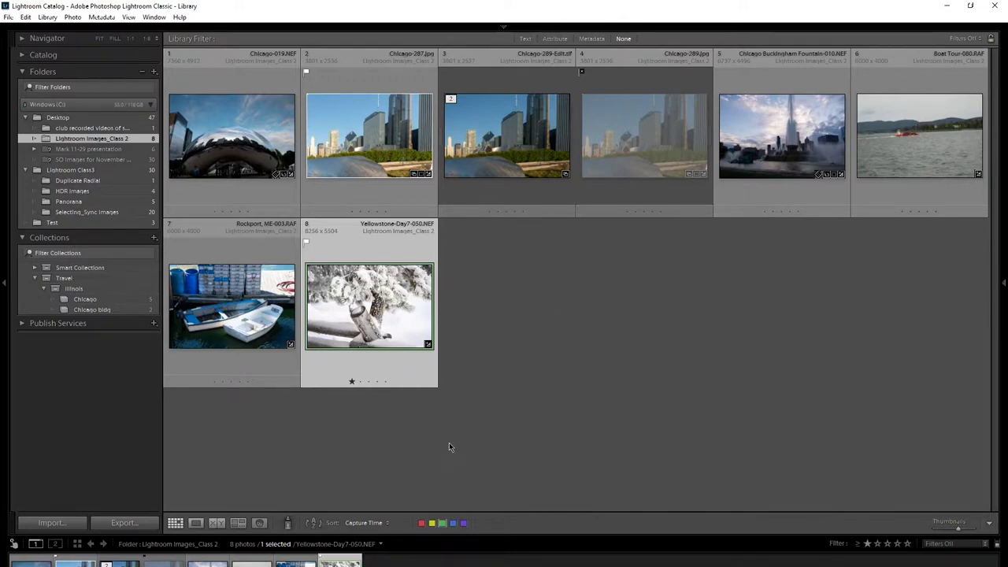
# - Open the Yellowstone photo in the Develop module and add the Color Label controls to its toolbar
pyautogui.press('d')
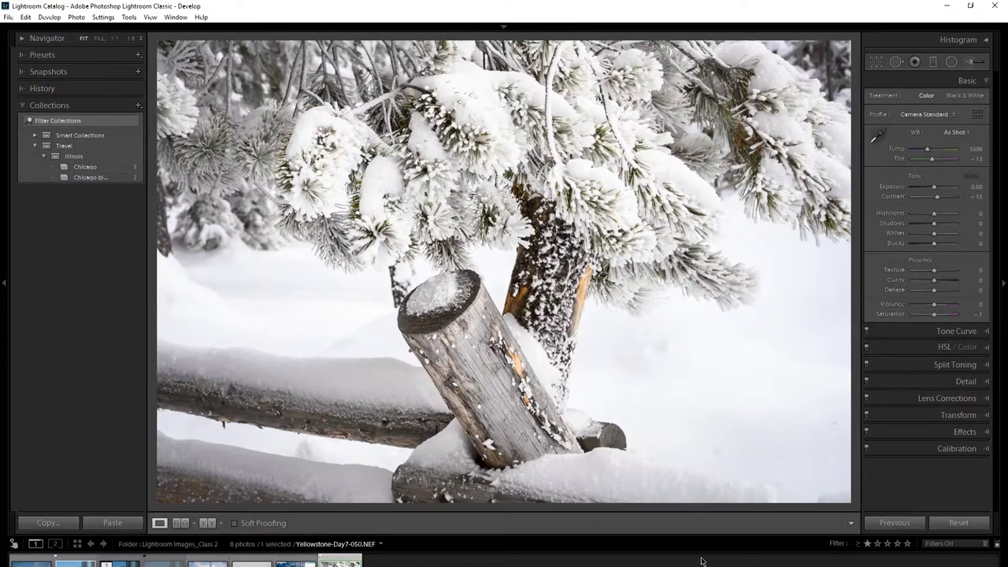
pyautogui.click(850, 524)
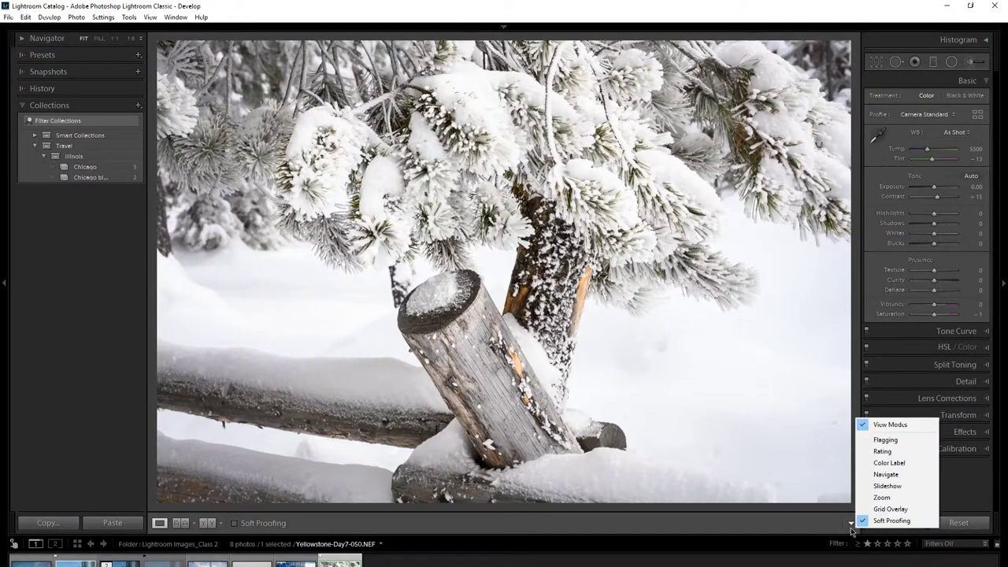
pyautogui.click(870, 465)
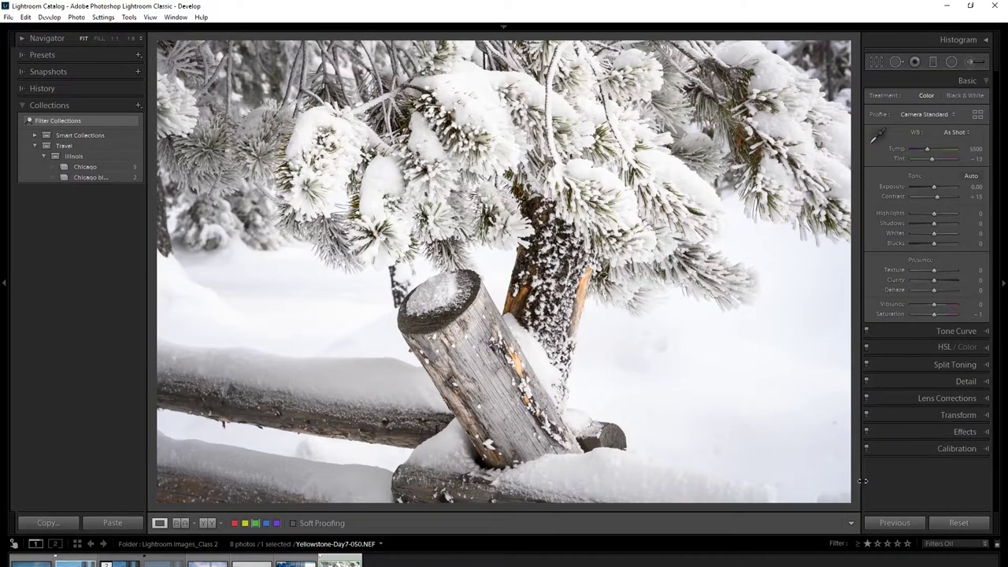
pyautogui.click(850, 522)
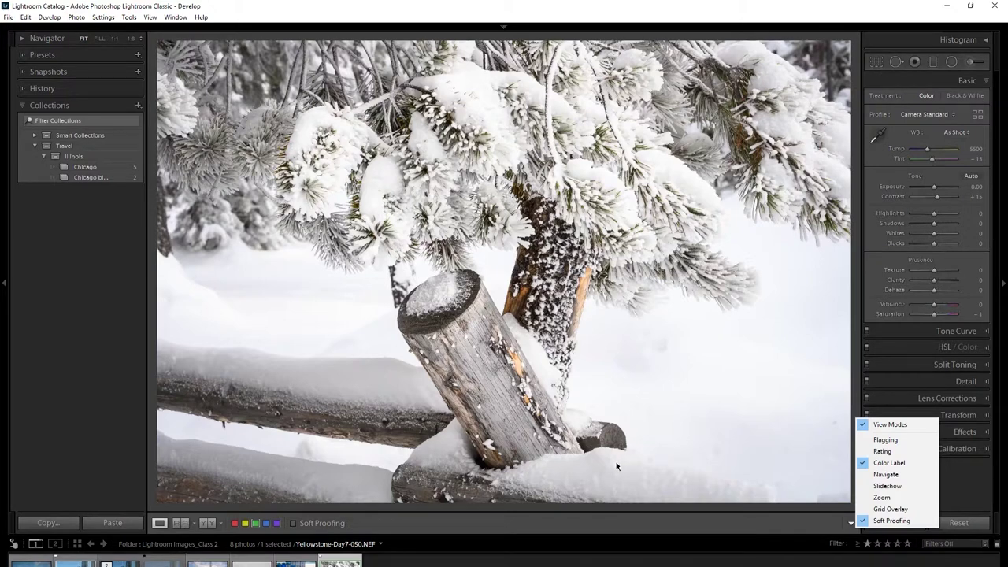
pyautogui.click(623, 519)
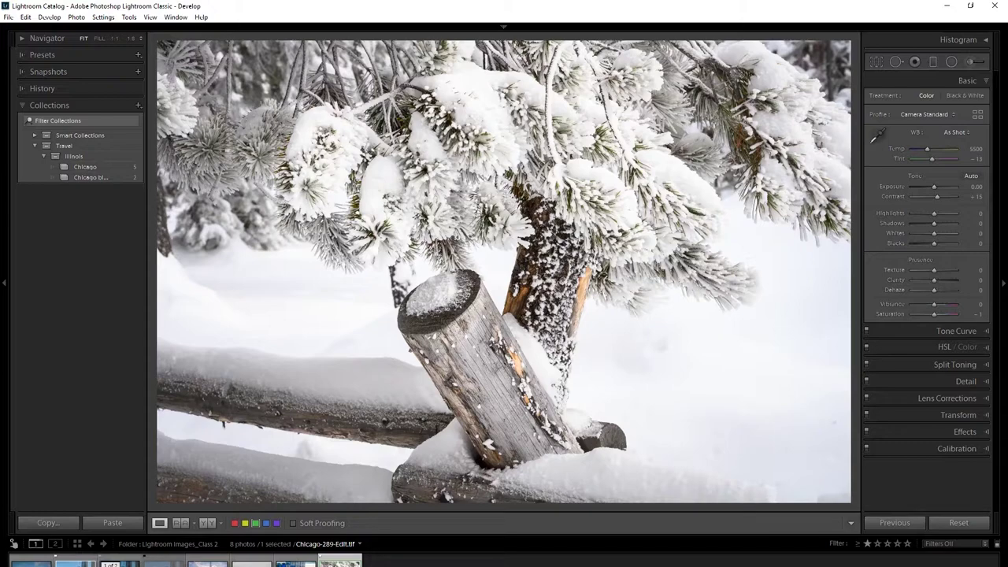
# - Show Chicago-289-Edit.tif as the active photo in Reference View, with Chicago-287.jpg as the reference photo
pyautogui.click(118, 562)
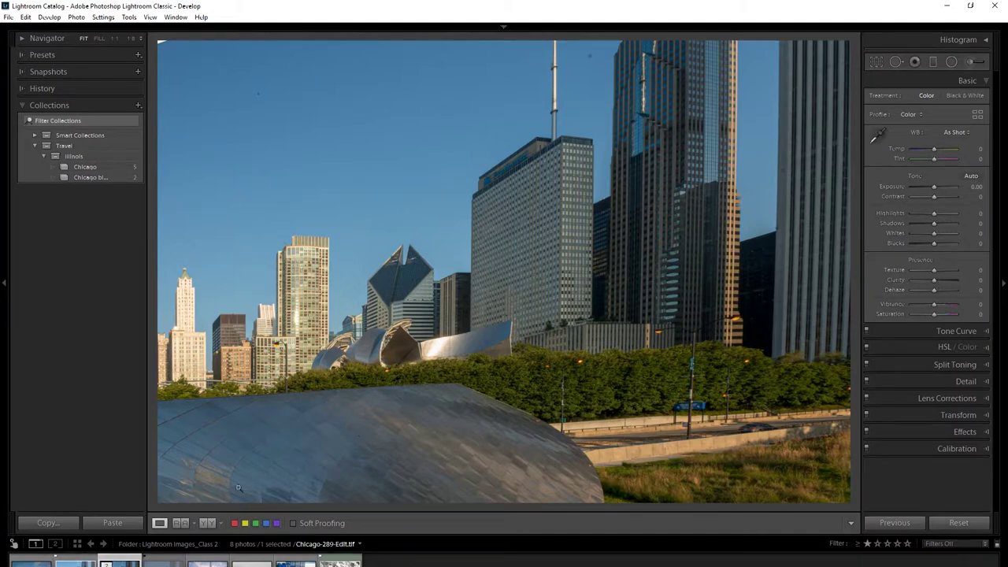
pyautogui.click(184, 527)
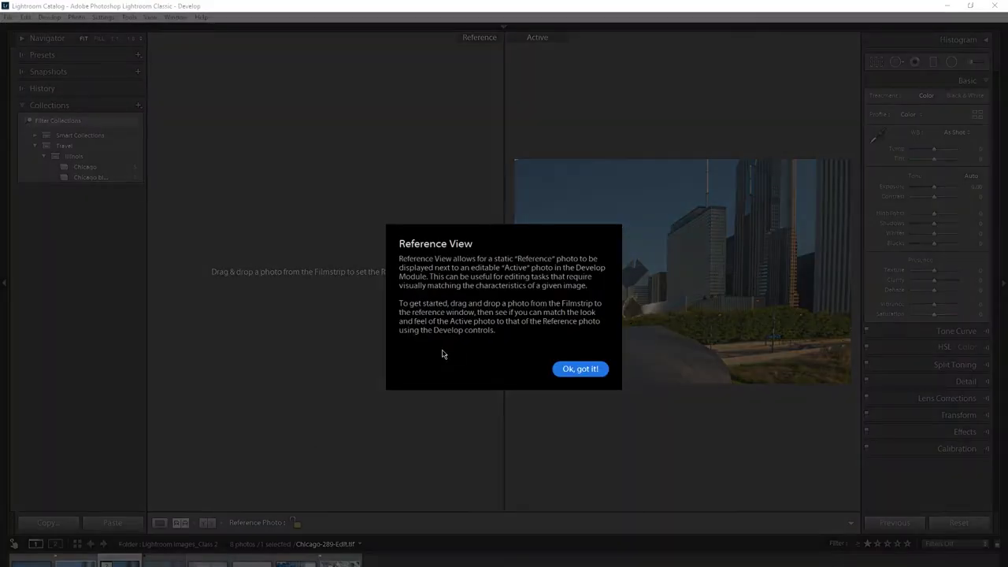
pyautogui.click(580, 366)
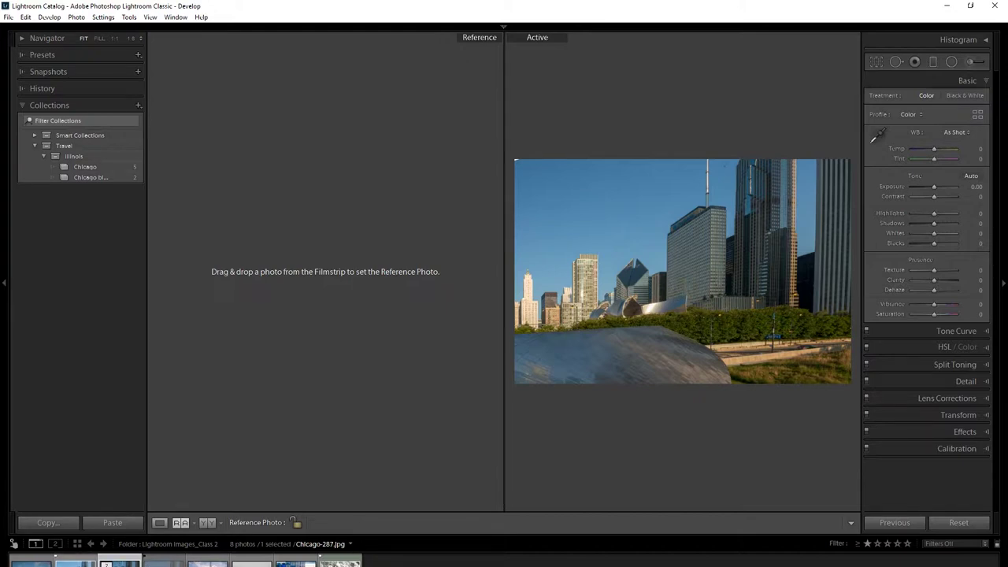
pyautogui.moveTo(75, 560); pyautogui.dragTo(304, 306)
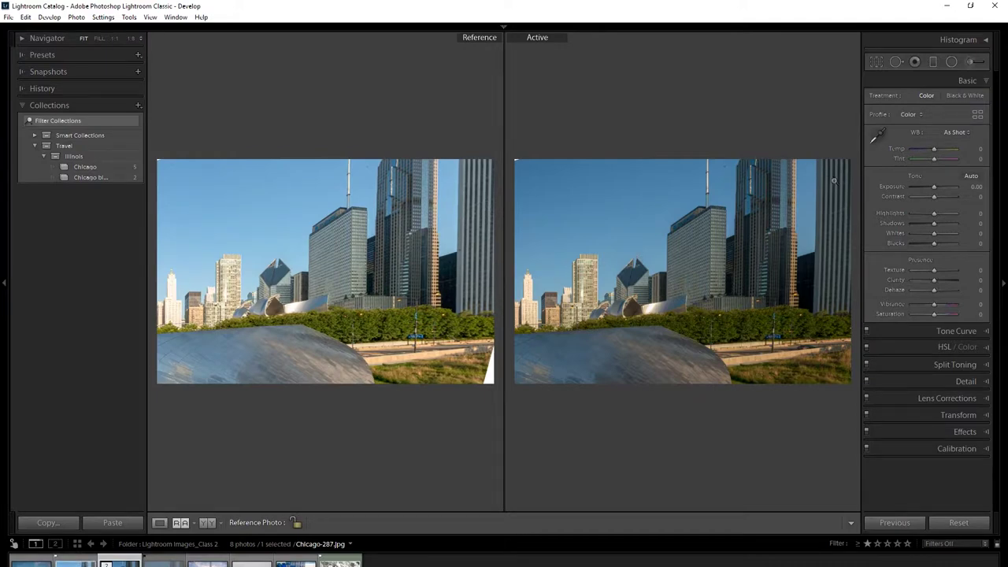
# - Adjust the active photo towards the reference by setting Exposure to +0.71 and Highlights to −17
pyautogui.moveTo(933, 188); pyautogui.dragTo(936, 189)
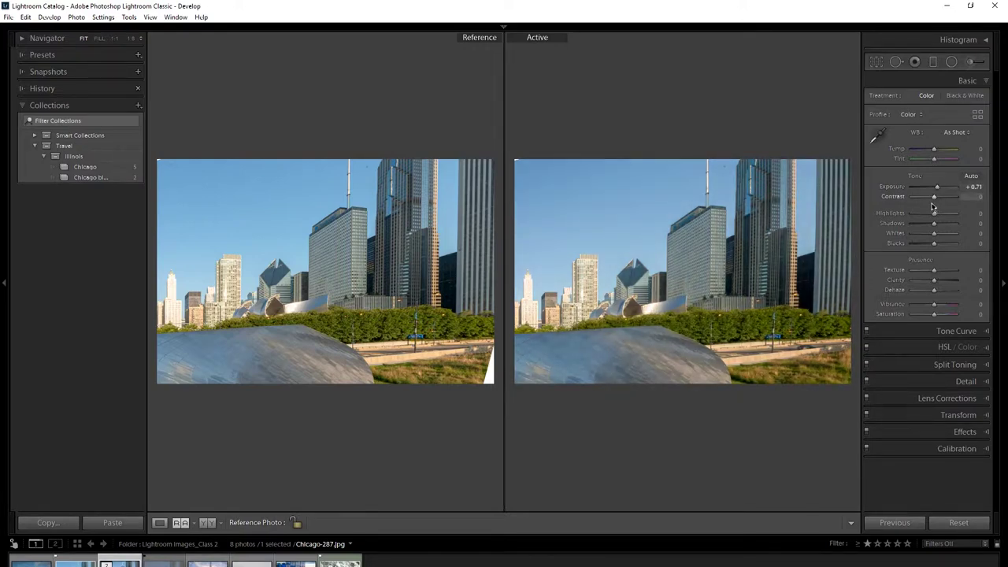
pyautogui.moveTo(934, 218); pyautogui.dragTo(924, 224)
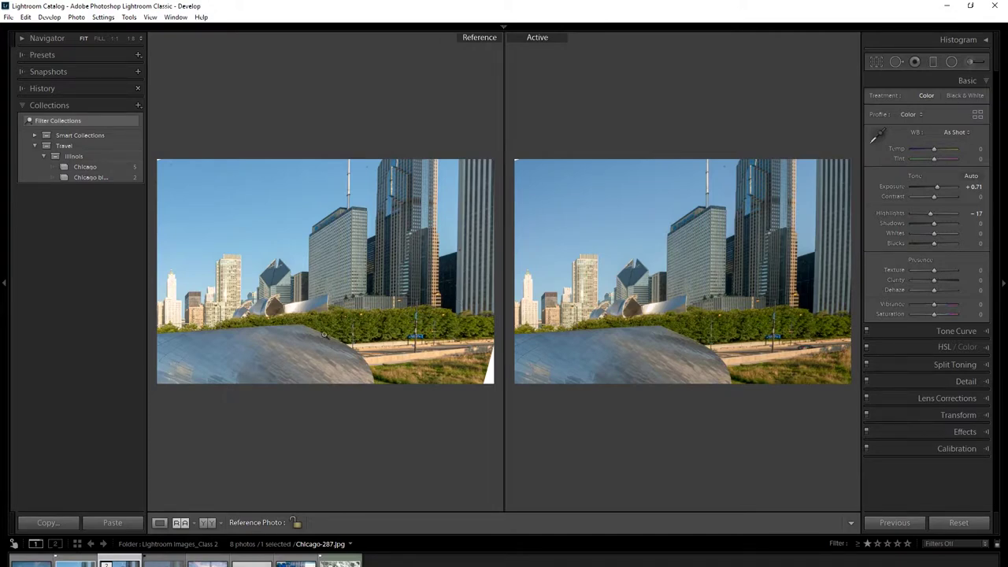
# - Compare the edited Chicago photo in the left/right, left/right split, top/bottom and top/bottom split Before/After views
pyautogui.click(207, 523)
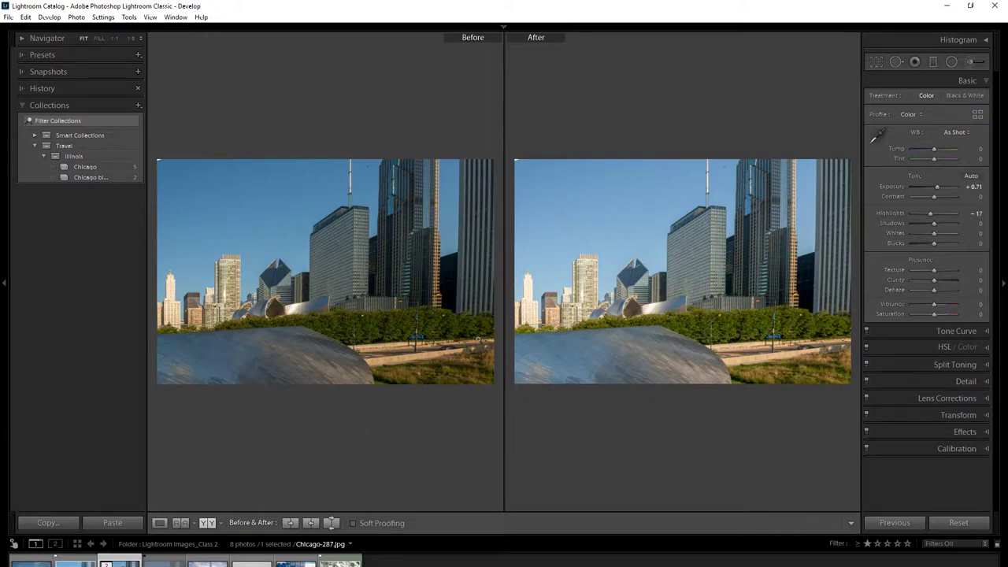
pyautogui.click(222, 524)
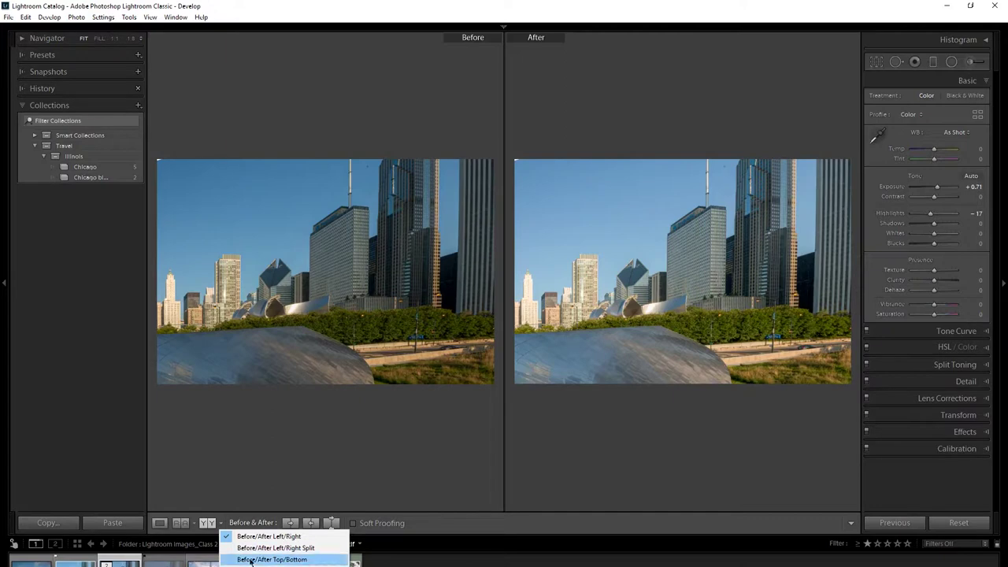
pyautogui.click(209, 523)
pyautogui.click(209, 523)
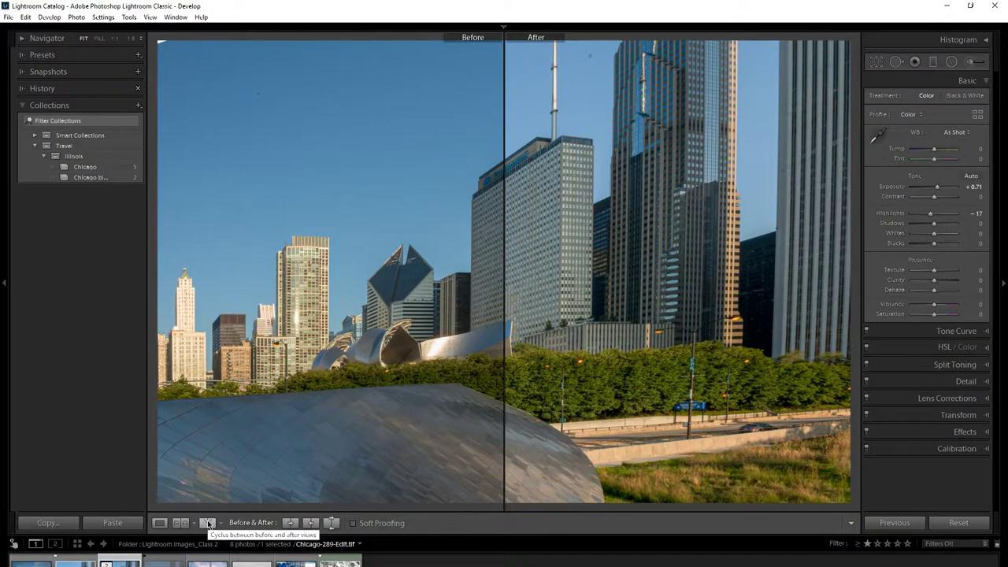
pyautogui.click(208, 523)
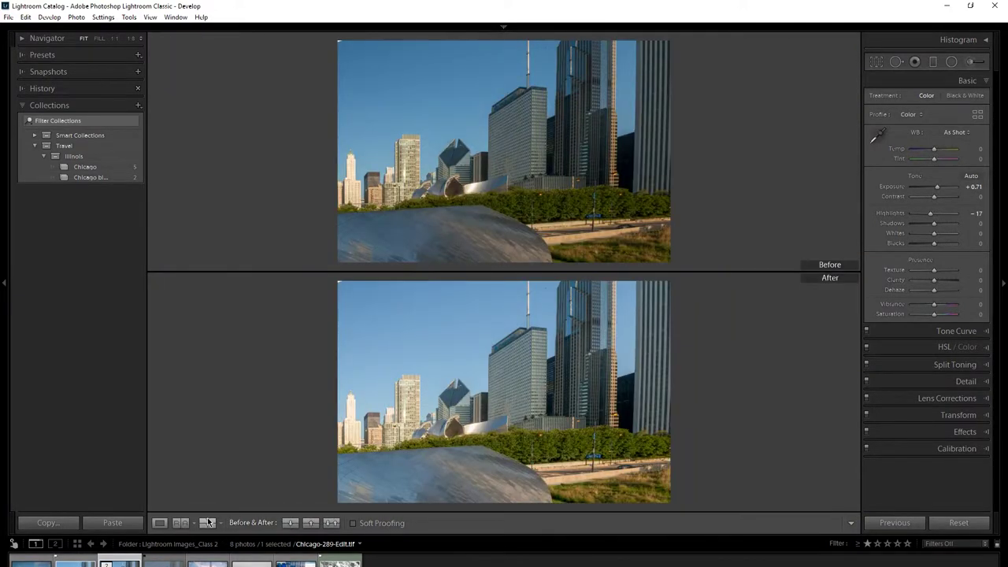
pyautogui.click(209, 524)
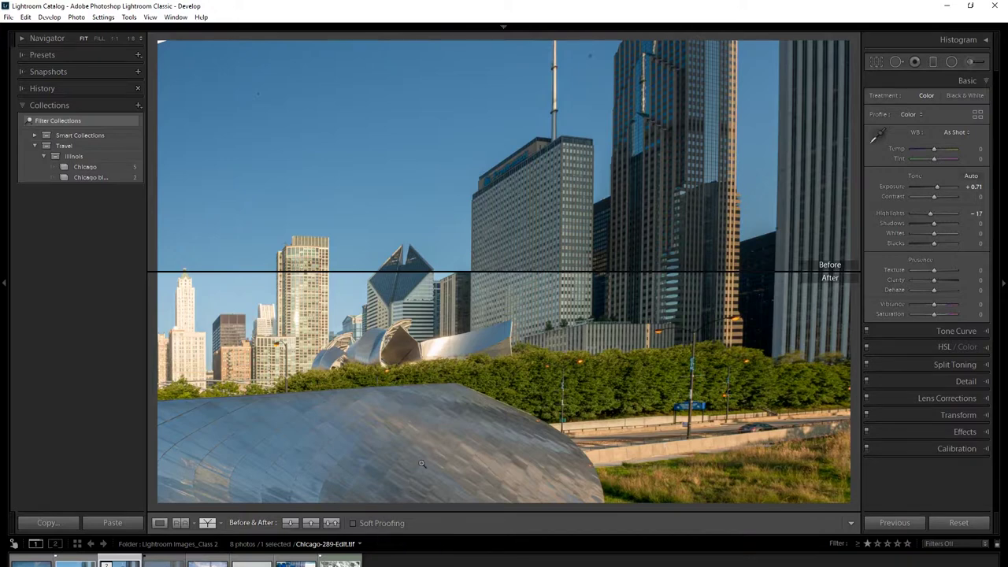
# - Turn on Soft Proofing, compare the current state with the proof preview side by side, and return to the single-photo Loupe view
pyautogui.click(354, 524)
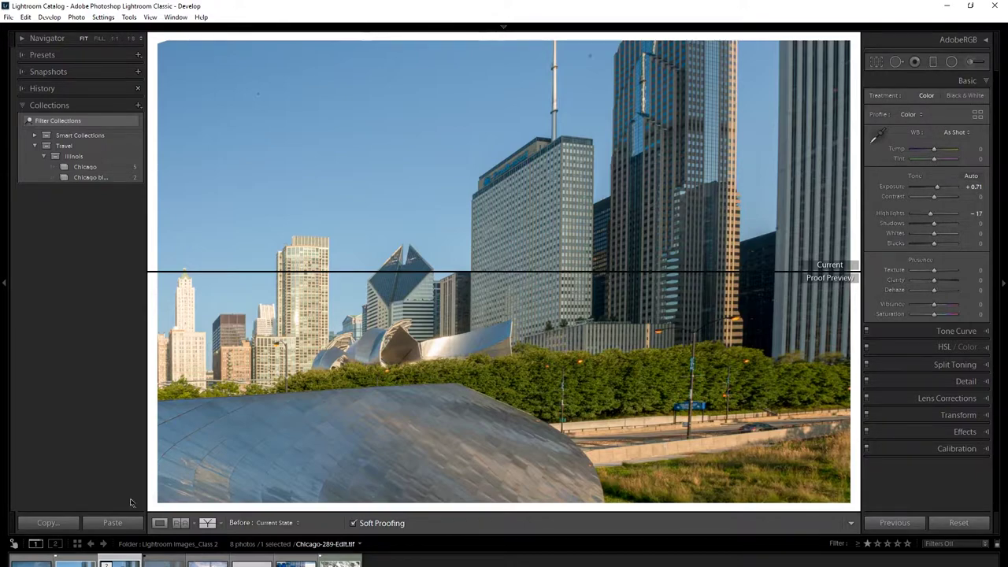
pyautogui.click(178, 524)
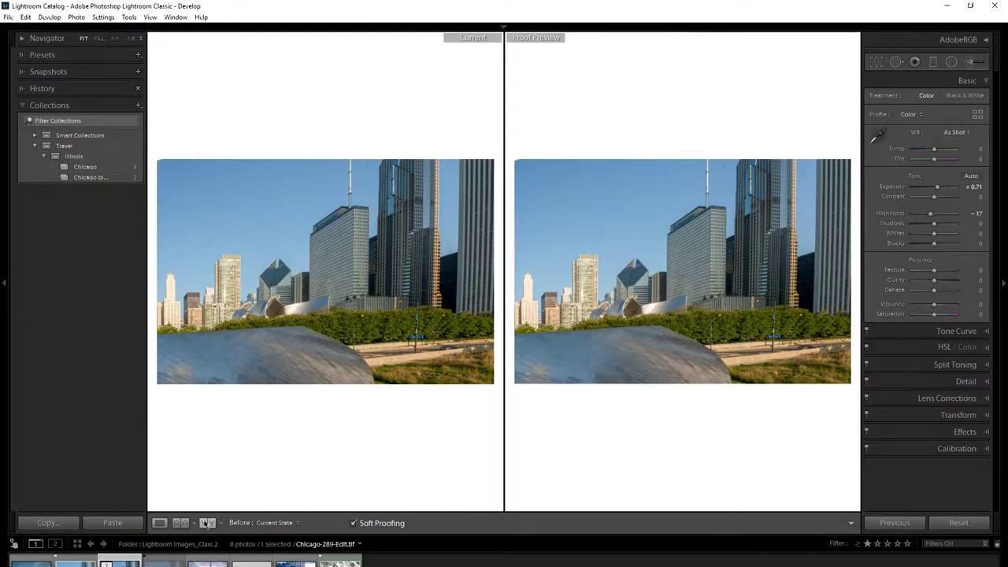
pyautogui.click(159, 523)
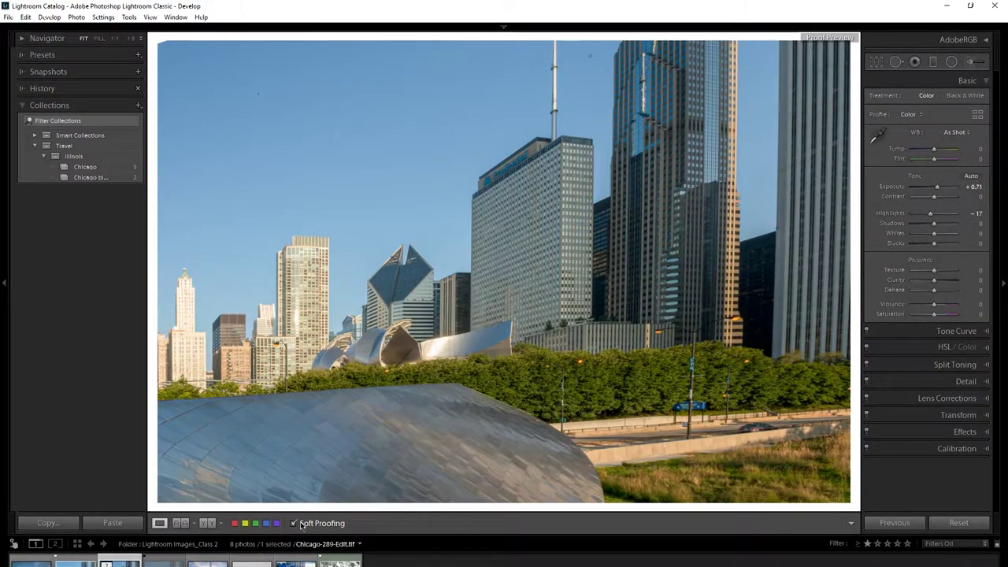
# - Compare the photo with soft proofing off and on, reveal the proofing profile and intent settings, and leave soft proofing off
pyautogui.click(293, 523)
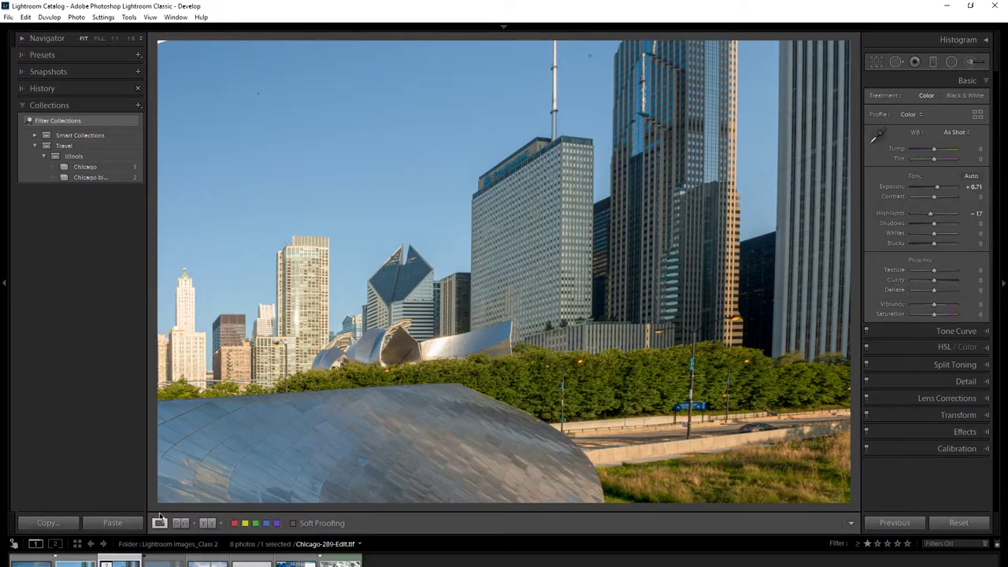
pyautogui.click(294, 523)
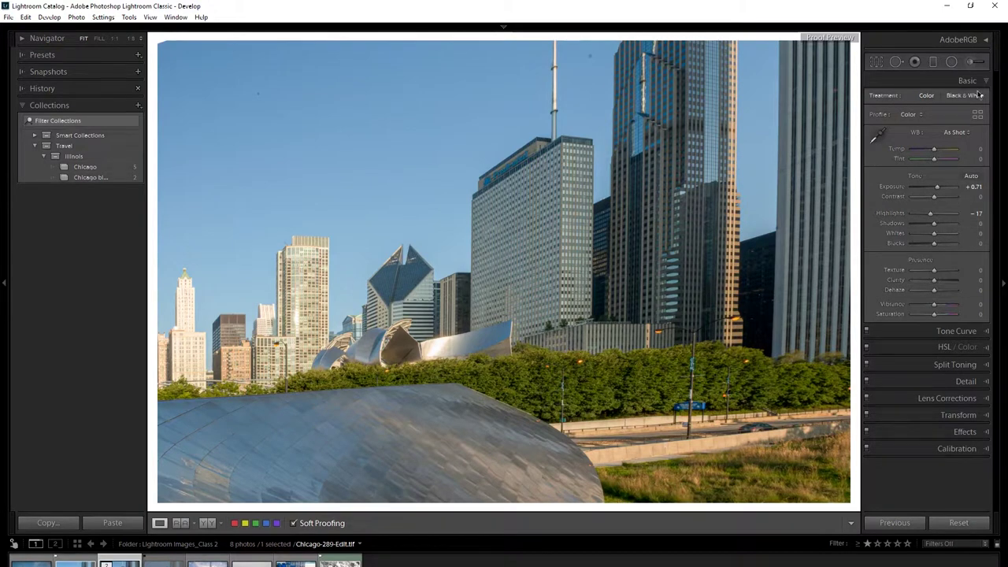
pyautogui.click(984, 42)
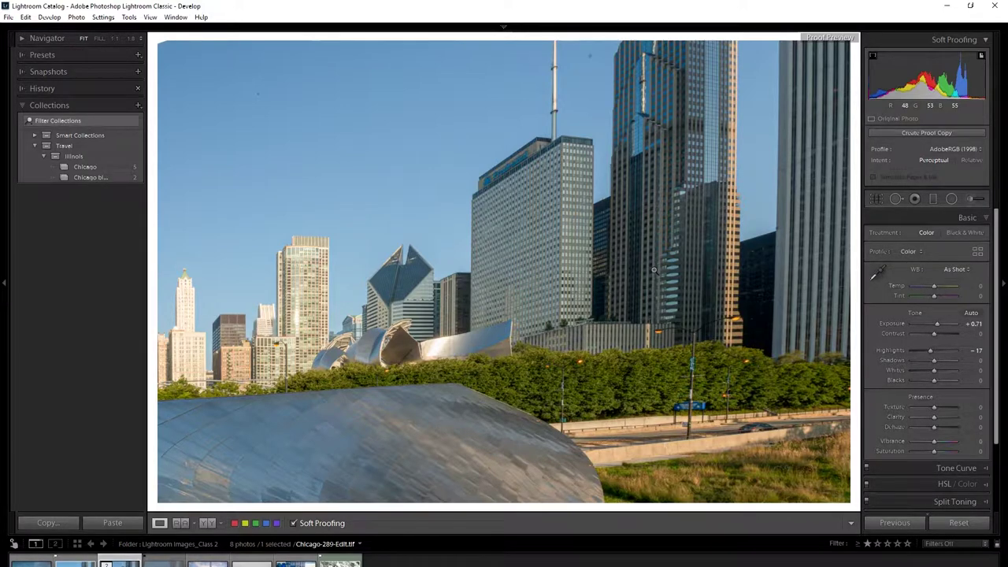
pyautogui.click(293, 523)
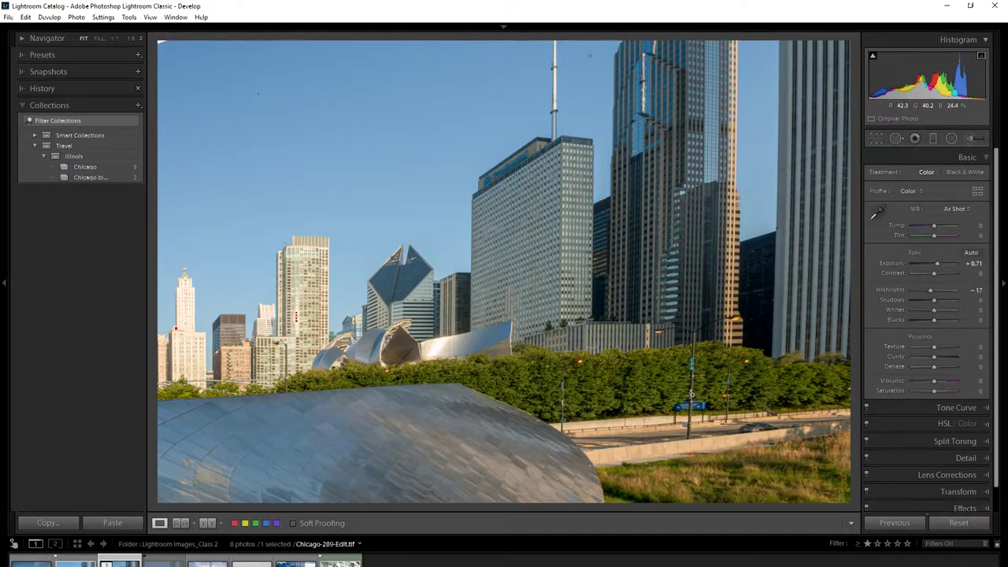
# - Return to the Library grid and open Chicago-019.NEF in Loupe view
pyautogui.press('g')
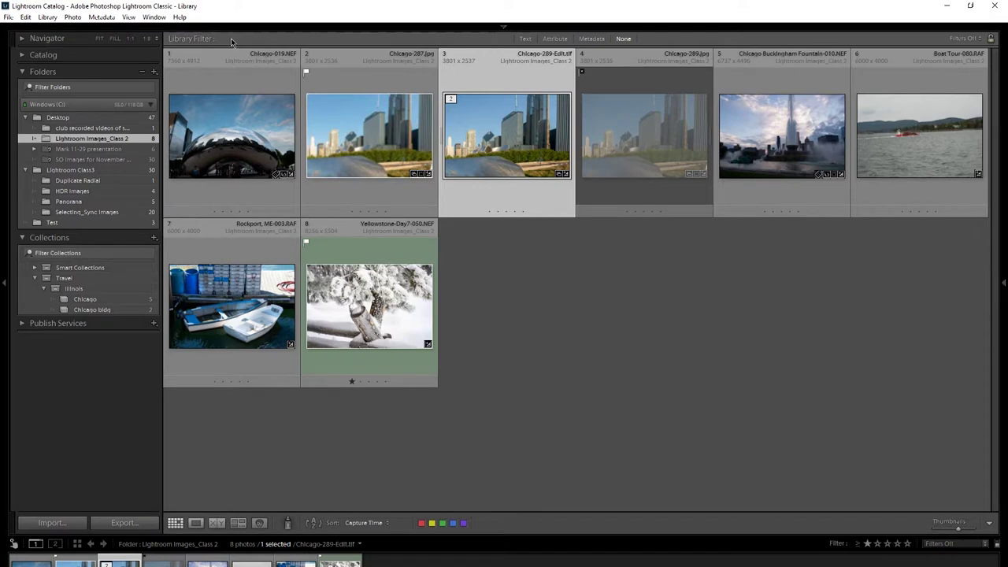
pyautogui.click(233, 106)
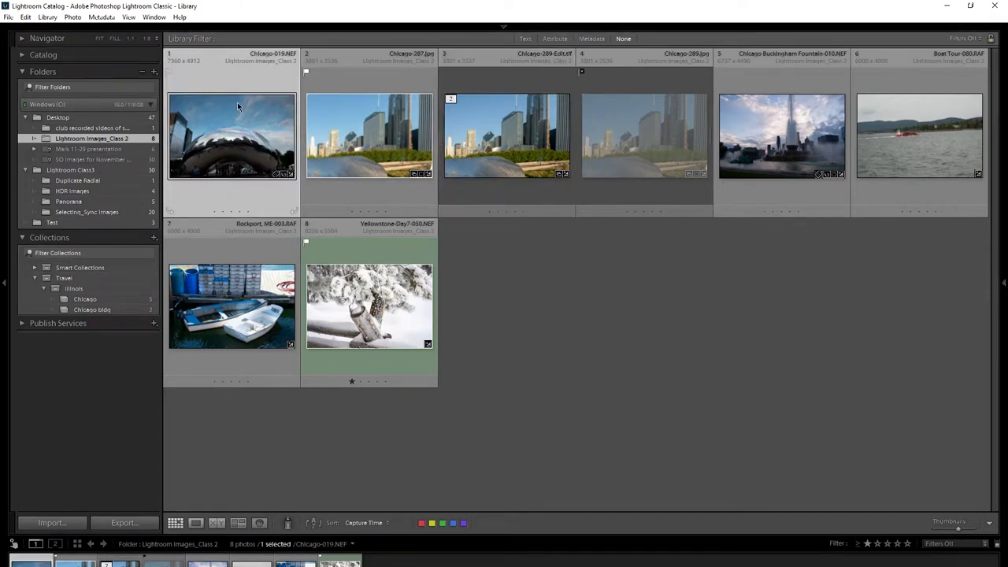
pyautogui.moveTo(222, 130); pyautogui.dragTo(228, 130)
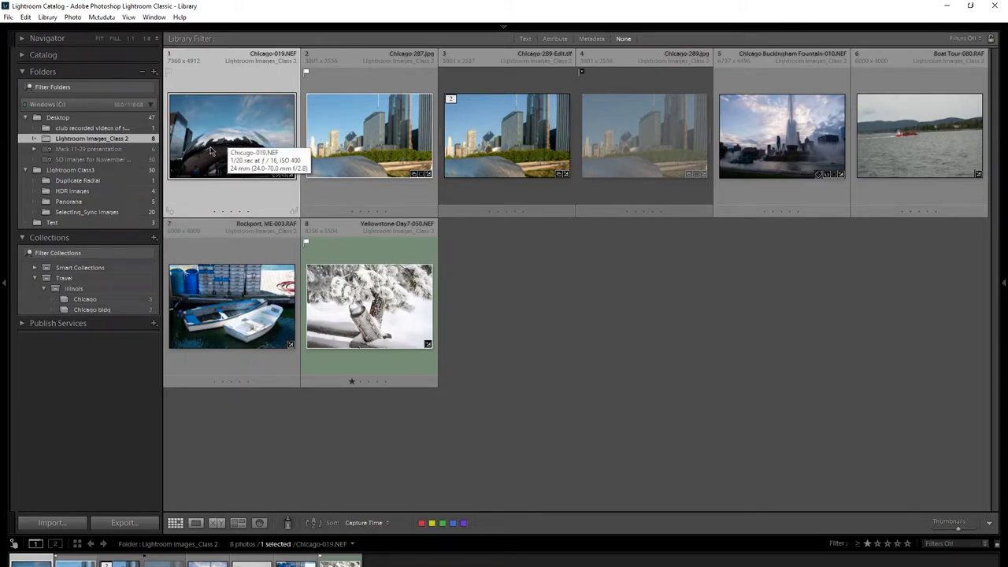
pyautogui.doubleClick(207, 154)
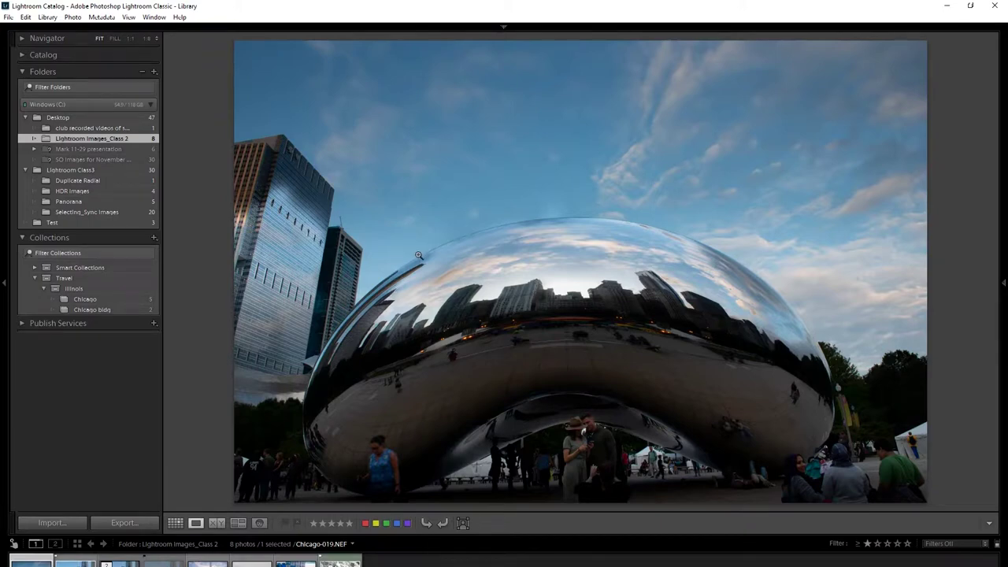
# - Flag Chicago-019.NEF and Chicago-289-Edit.tif as picks, reject Chicago-287.jpg, browse on to Rockport, ME-003.RAF, and return to the grid
pyautogui.press('p')
pyautogui.press('Right')
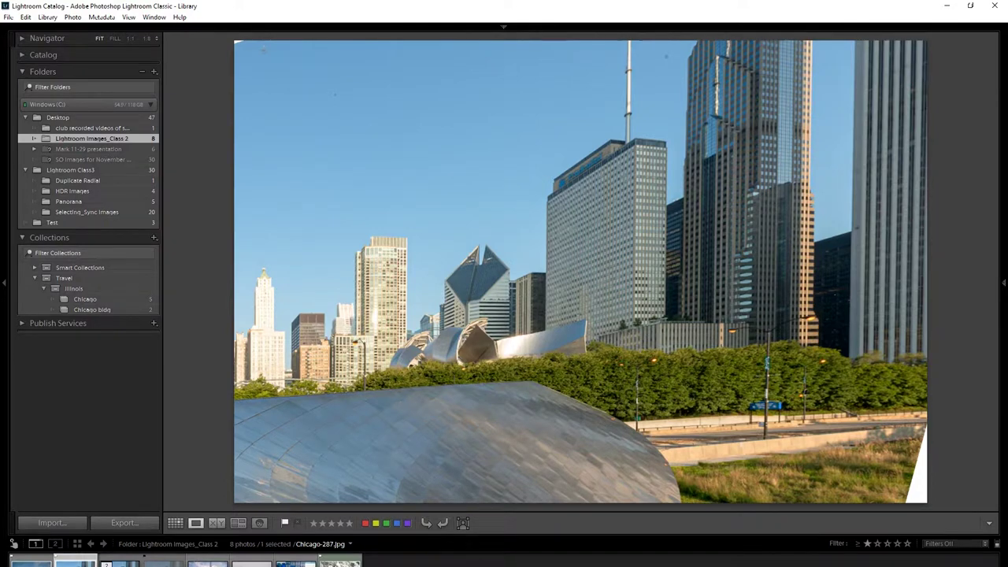
pyautogui.press('x')
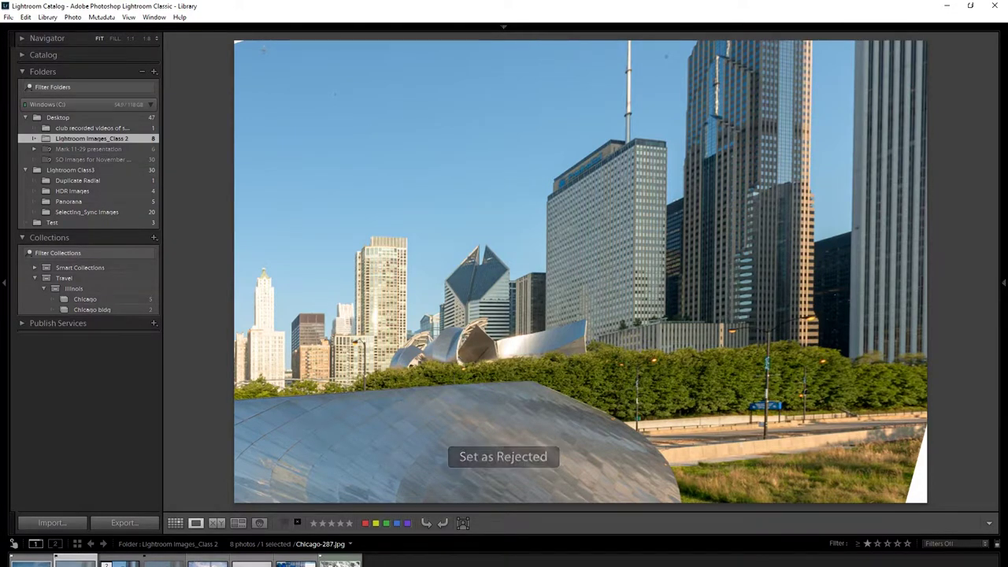
pyautogui.press('Right')
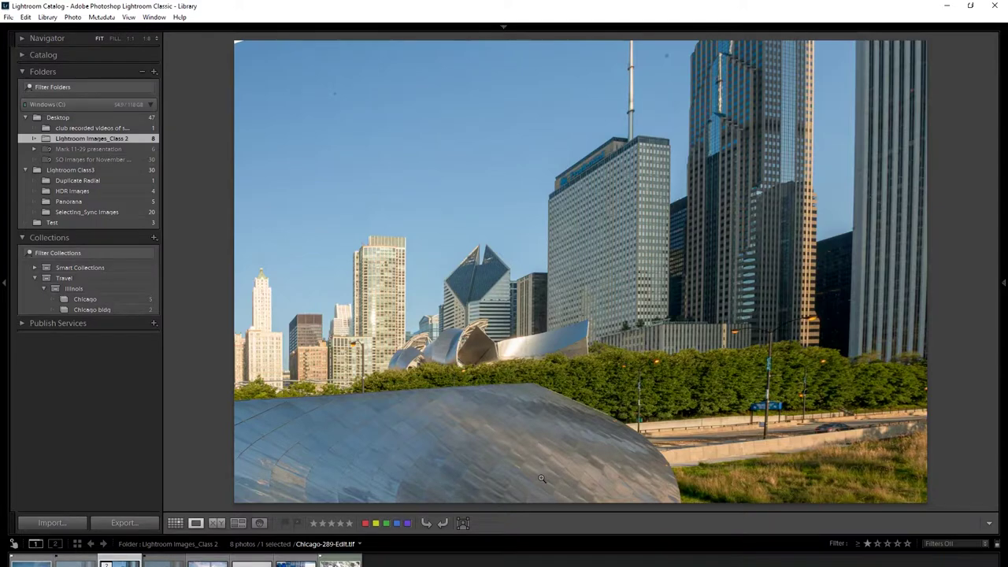
pyautogui.press('p')
pyautogui.press('Right')
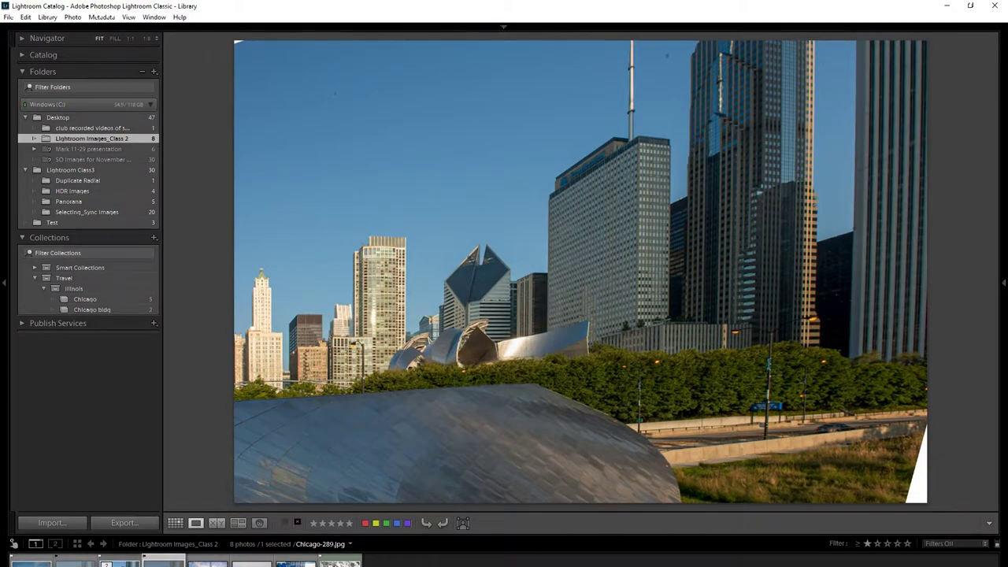
pyautogui.press('Right')
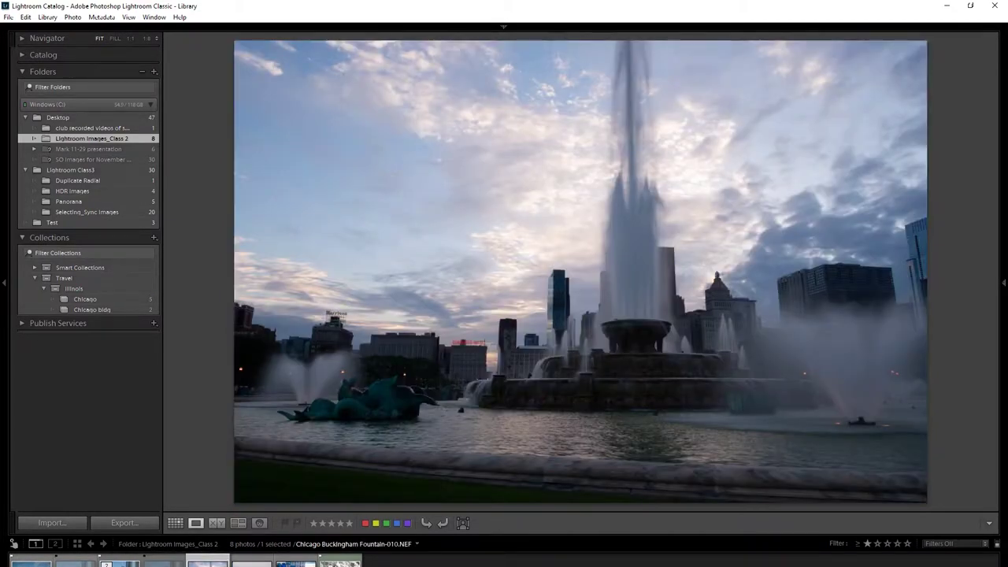
pyautogui.press('Right')
pyautogui.press('Right')
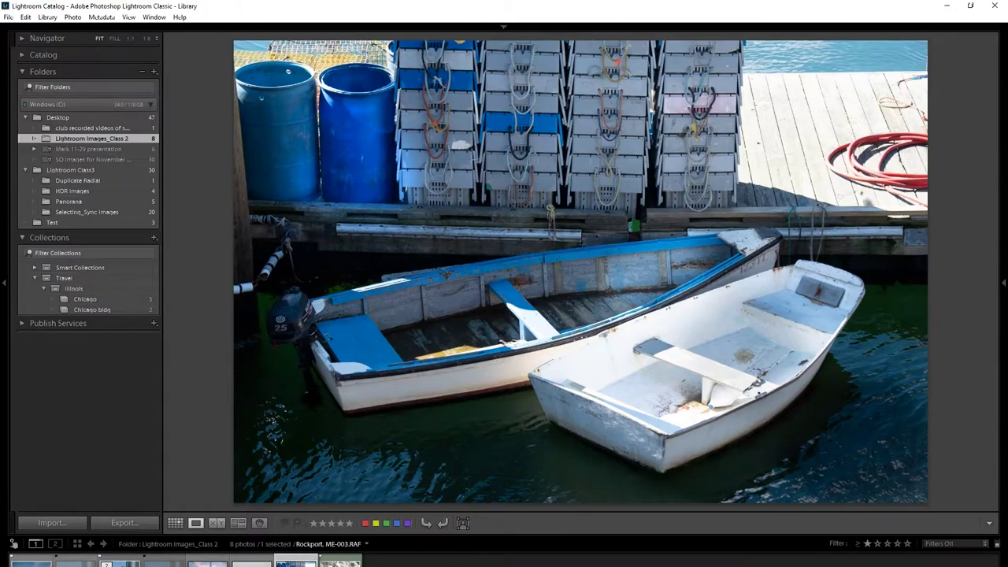
pyautogui.press('g')
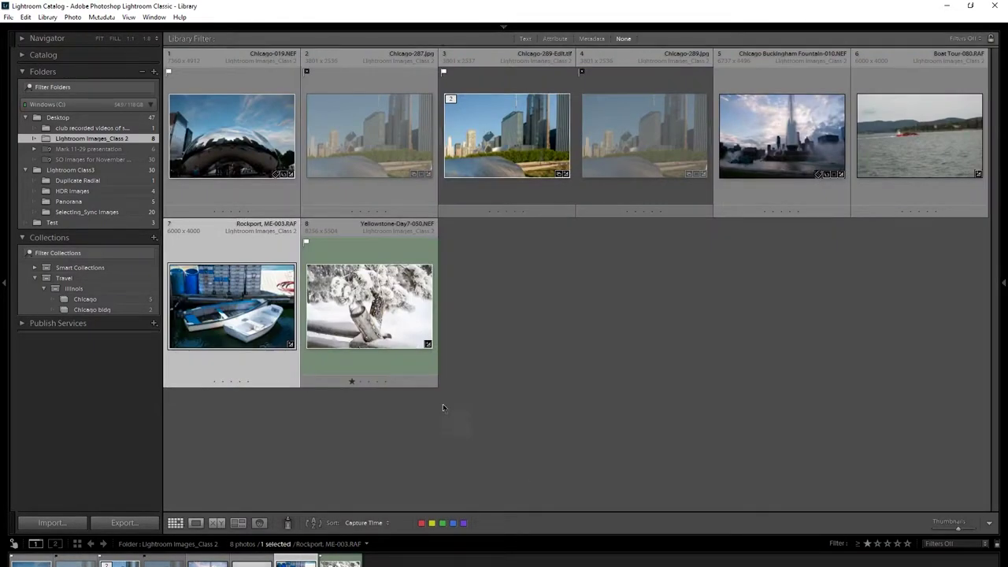
# - Remove the flags from Chicago-019.NEF, Chicago-287.jpg and Chicago-289-Edit.tif one by one in the grid
pyautogui.click(219, 123)
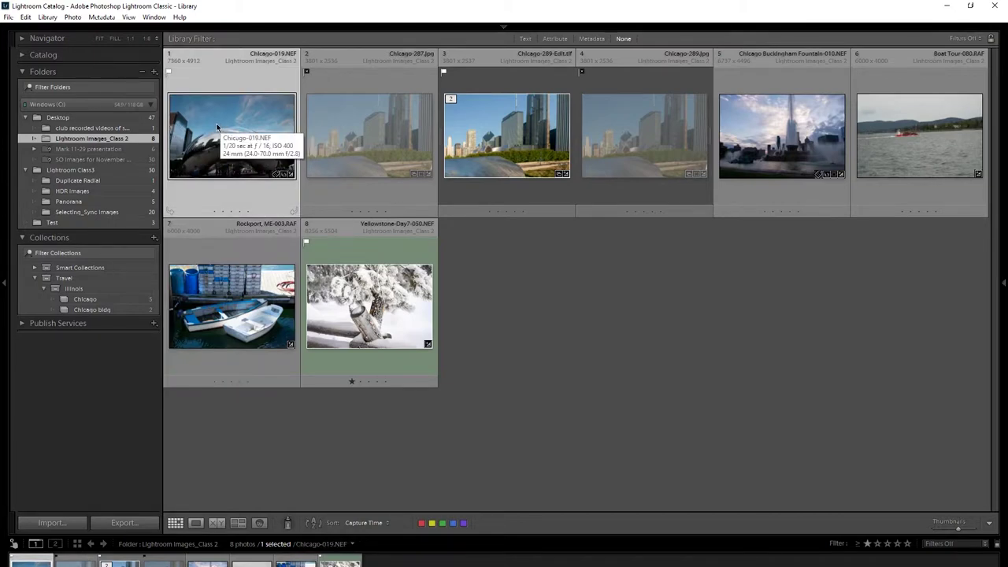
pyautogui.press('u')
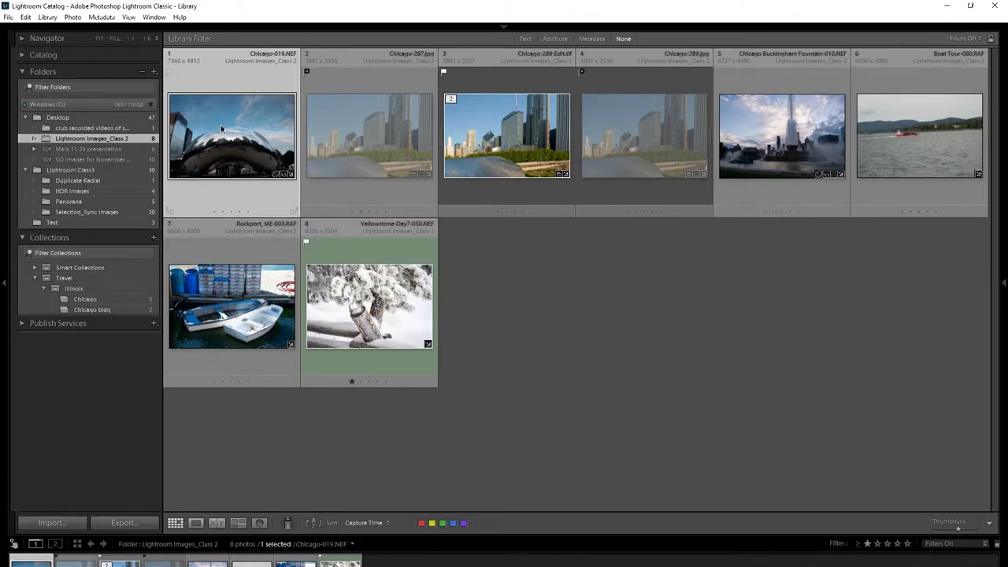
pyautogui.click(348, 148)
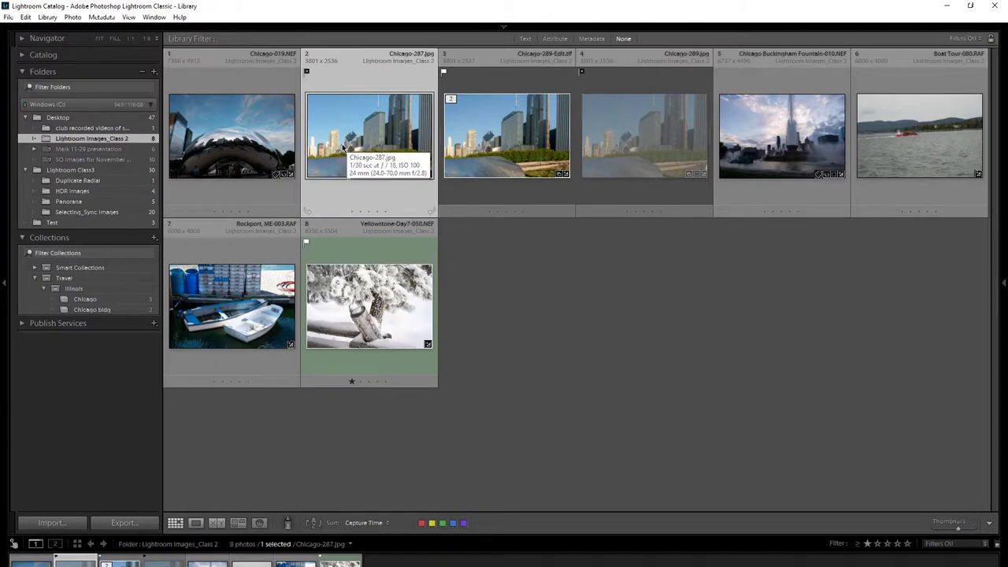
pyautogui.press('u')
pyautogui.click(507, 146)
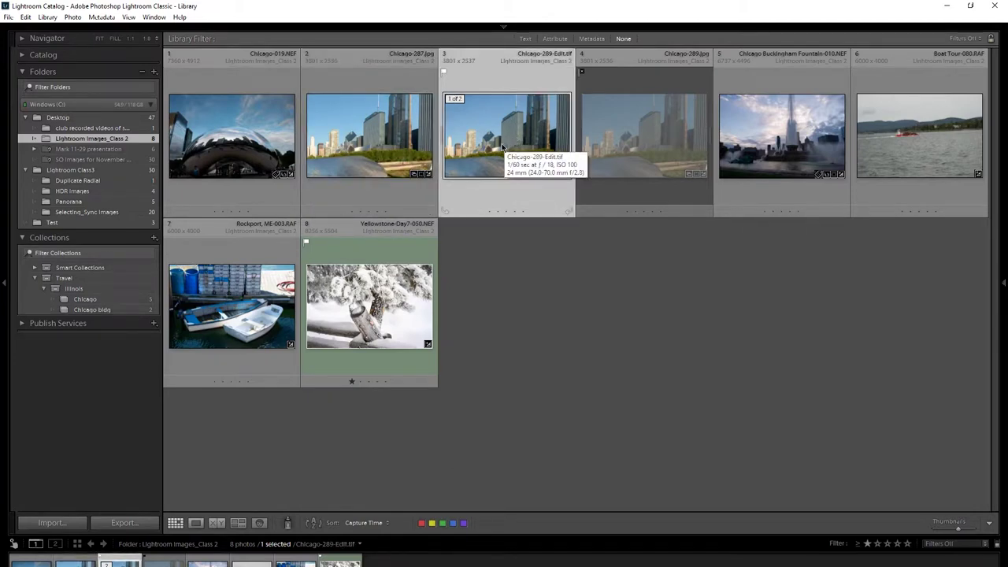
pyautogui.press('u')
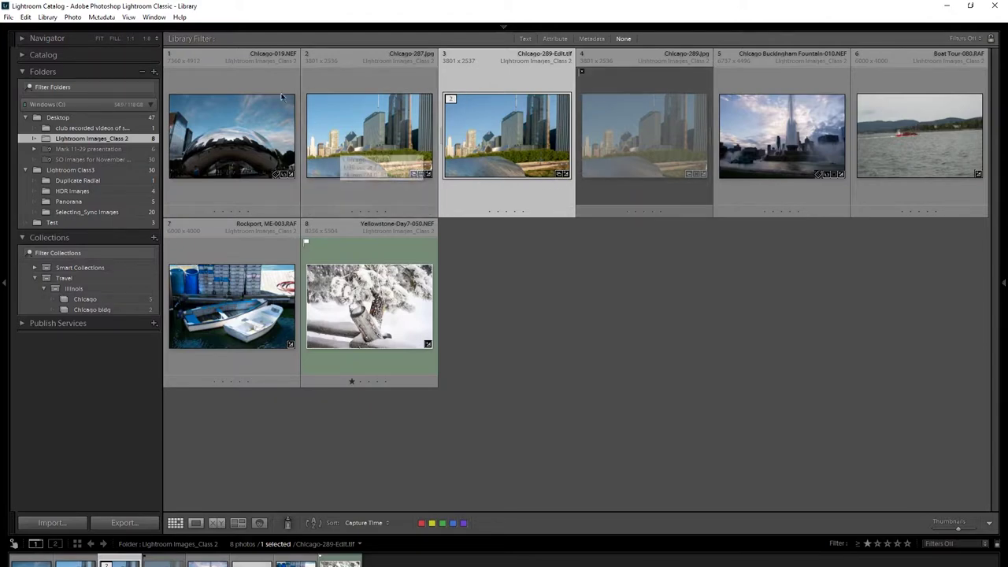
# - Reject Chicago-019.NEF, Chicago-287.jpg and Chicago-289-Edit.tif together, start deleting all rejected photos, and cancel back to the unfiltered grid
pyautogui.keyDown('shift'); pyautogui.click(229, 140); pyautogui.keyUp('shift')
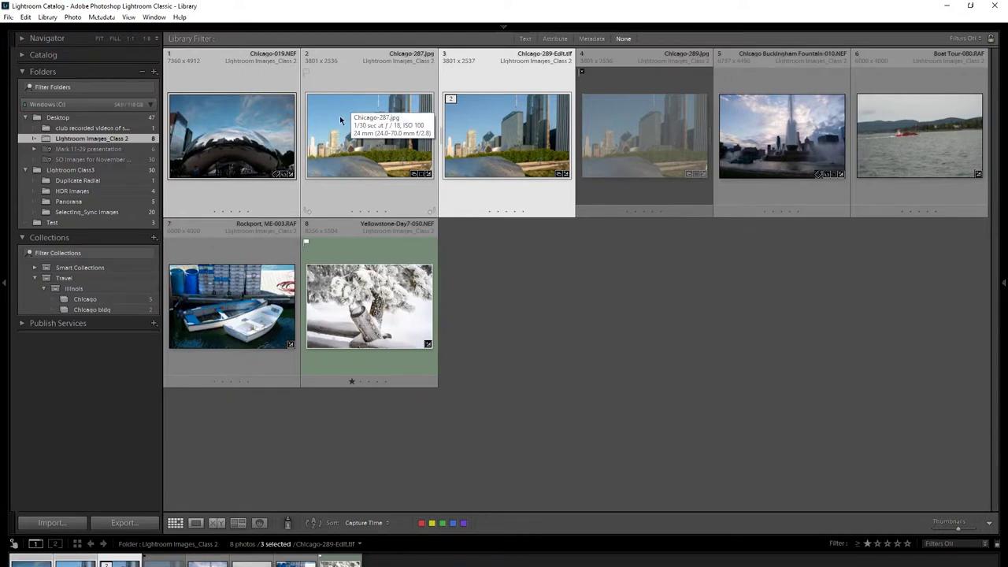
pyautogui.press('x')
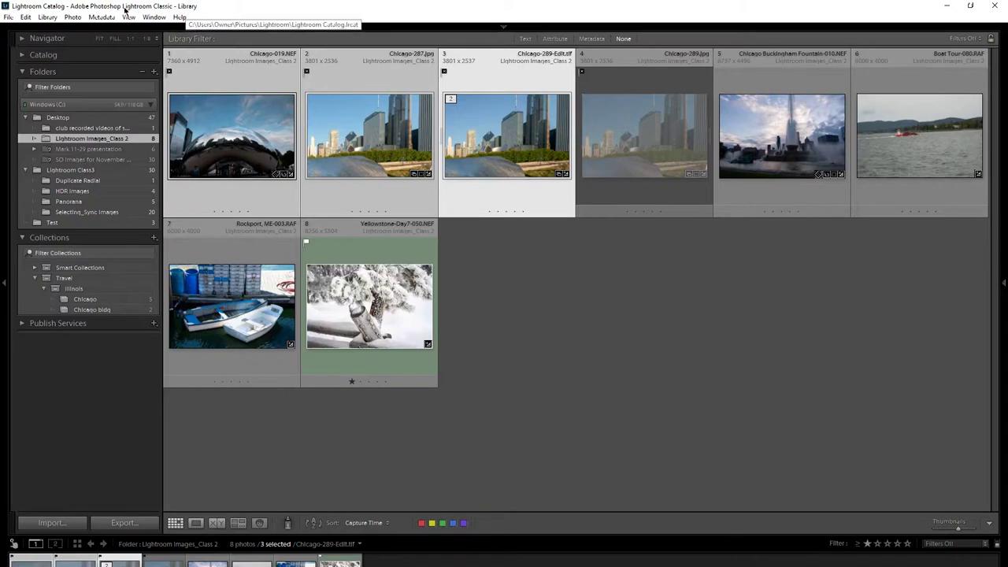
pyautogui.click(70, 18)
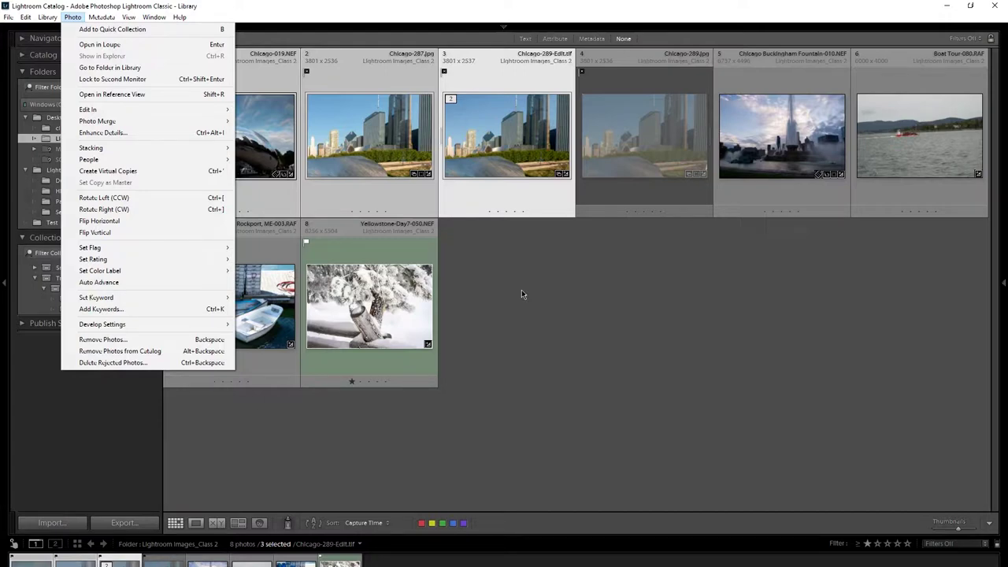
pyautogui.click(113, 363)
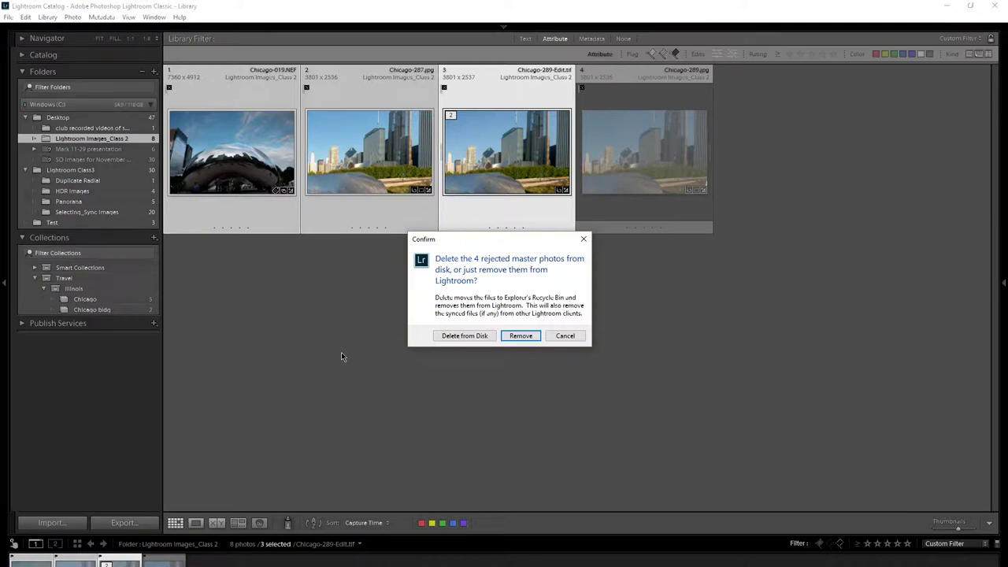
pyautogui.click(568, 337)
pyautogui.hotkey('ctrl', 'l')
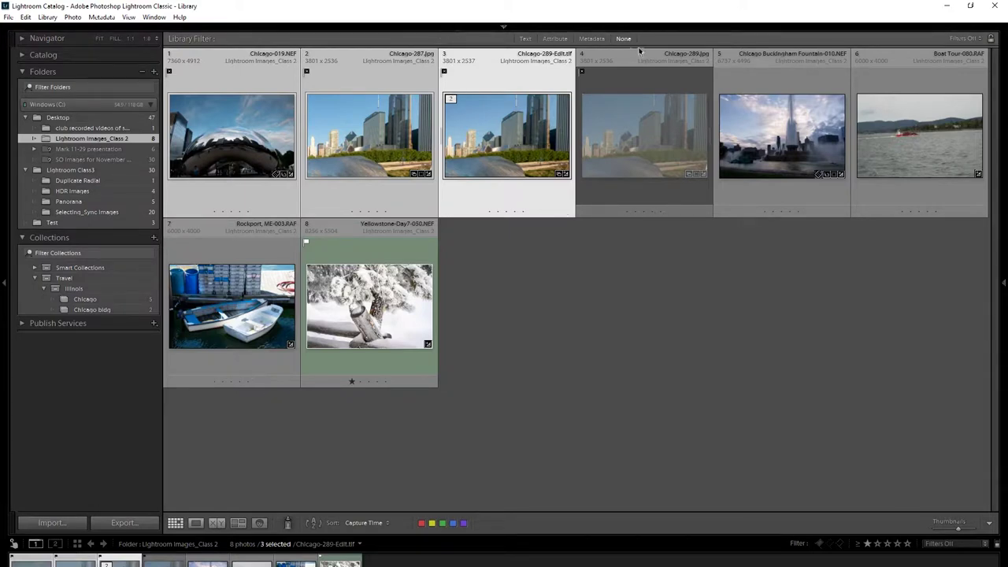
# - Remove the rejected flags from the three selected Chicago photos and clear the selection
pyautogui.moveTo(482, 37)
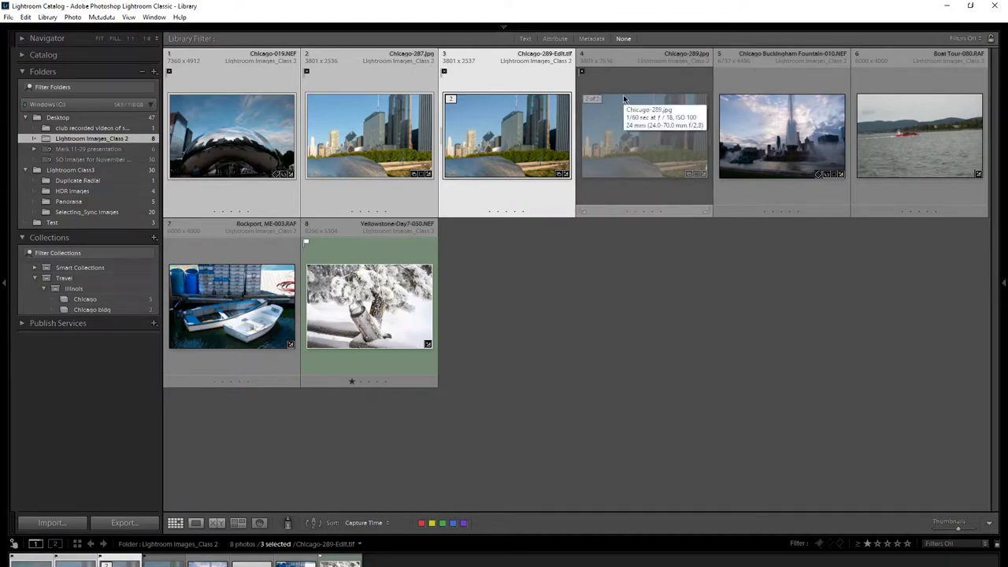
pyautogui.press('u')
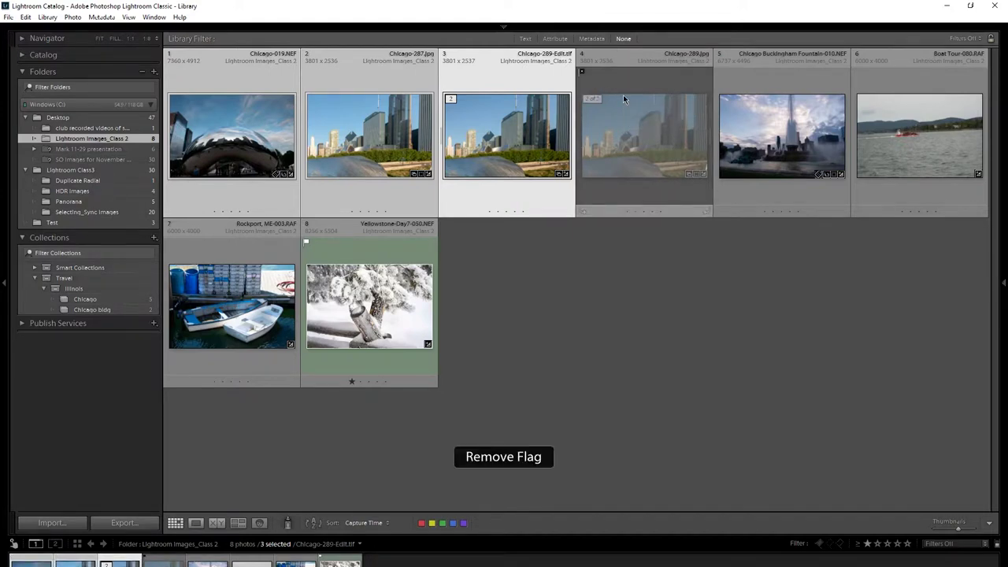
pyautogui.click(635, 298)
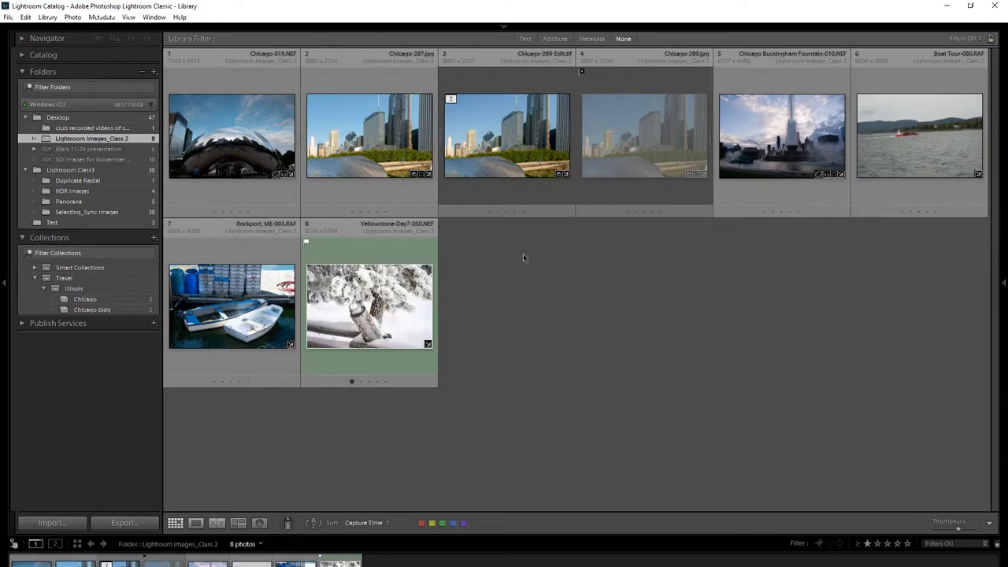
# - Show the Text library filter and examine its search-field choices, matching rules and search box, keeping Any Searchable Field and Contains All
pyautogui.click(525, 38)
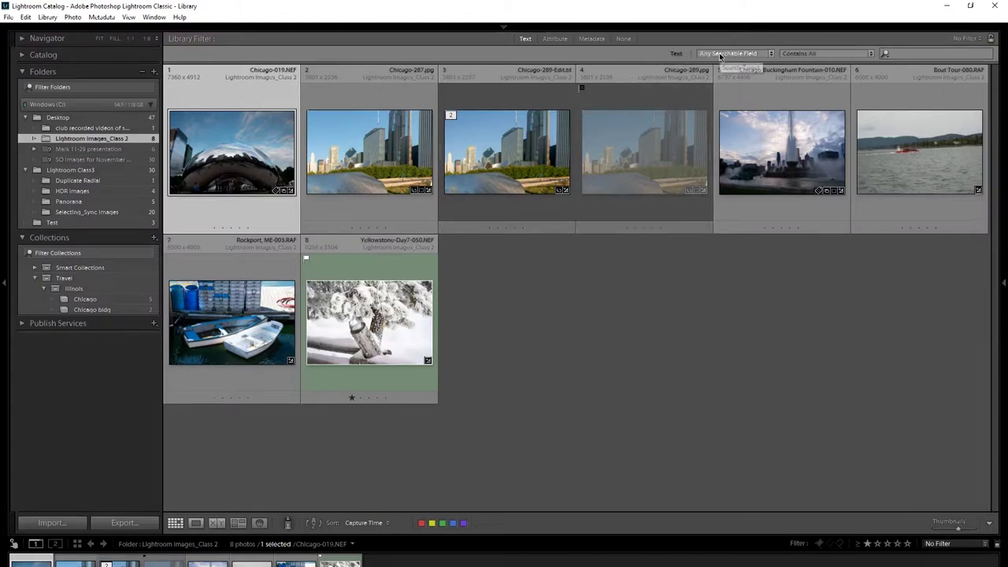
pyautogui.click(768, 56)
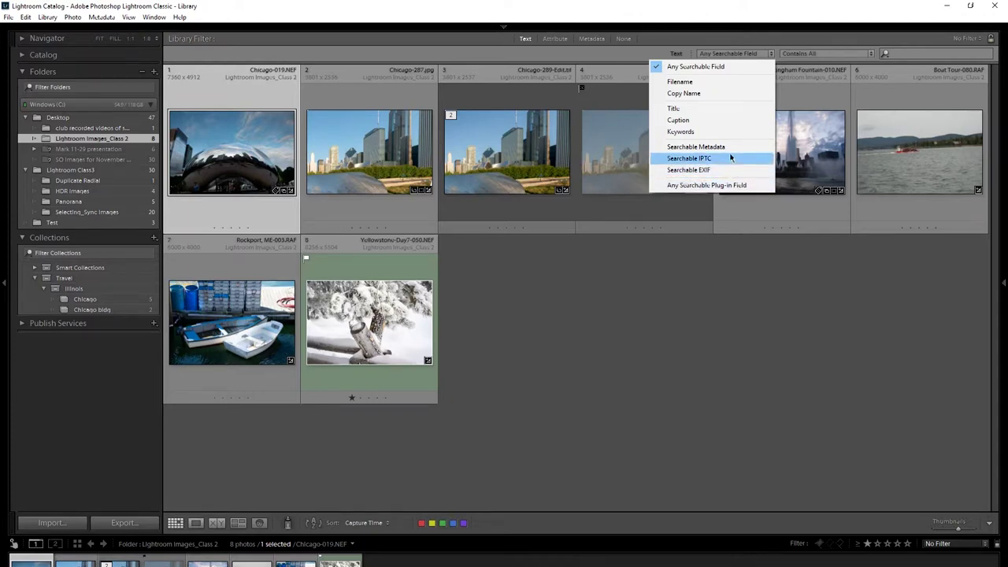
pyautogui.click(707, 68)
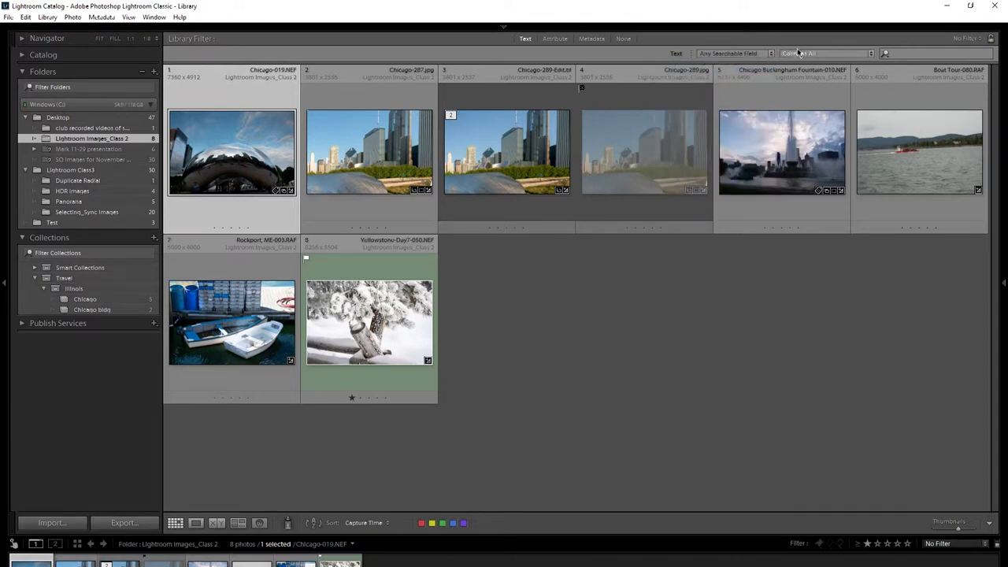
pyautogui.click(860, 54)
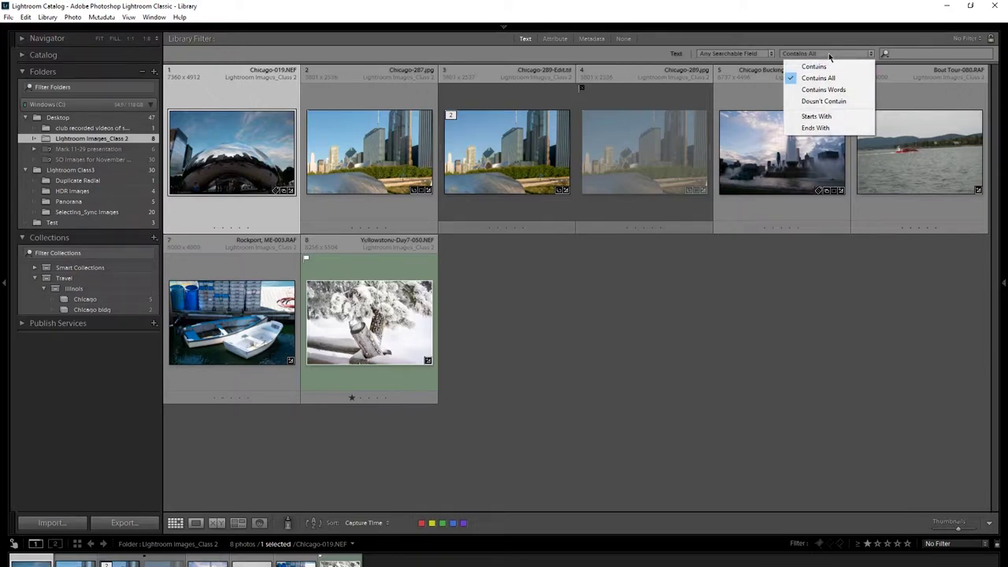
pyautogui.click(780, 46)
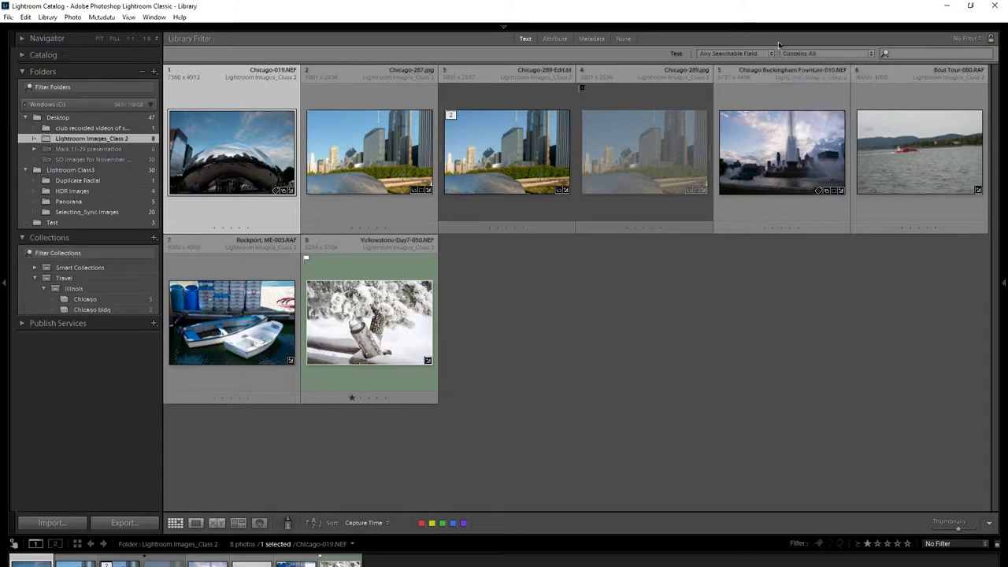
pyautogui.click(942, 54)
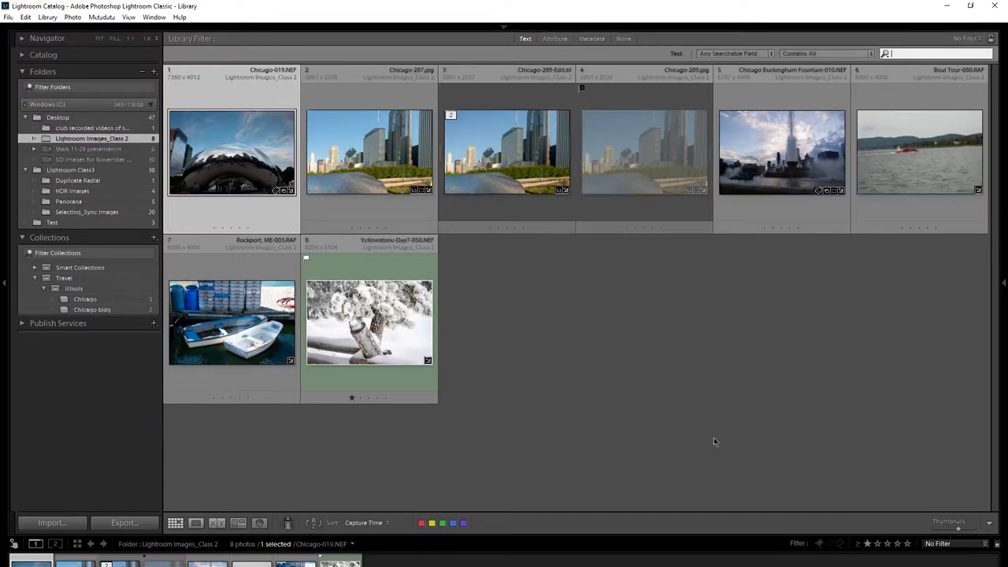
# - Show the Attribute library filter and clear its one-star rating and no-label conditions
pyautogui.click(550, 40)
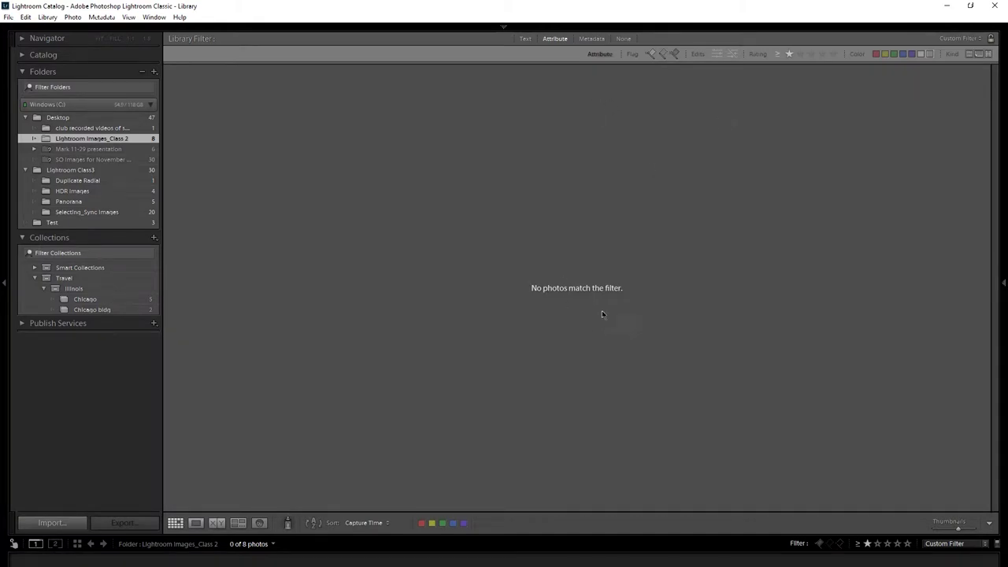
pyautogui.click(790, 54)
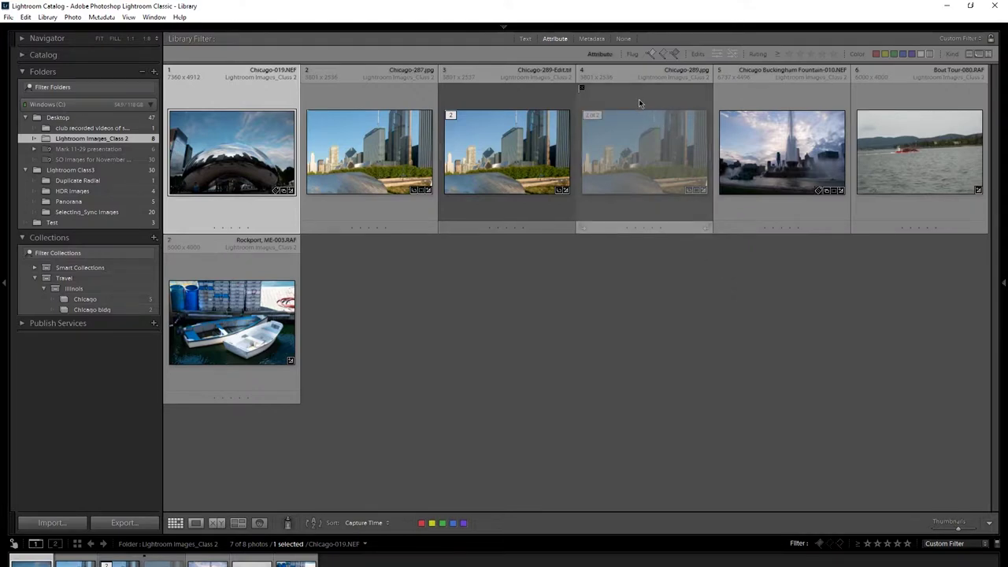
pyautogui.click(929, 55)
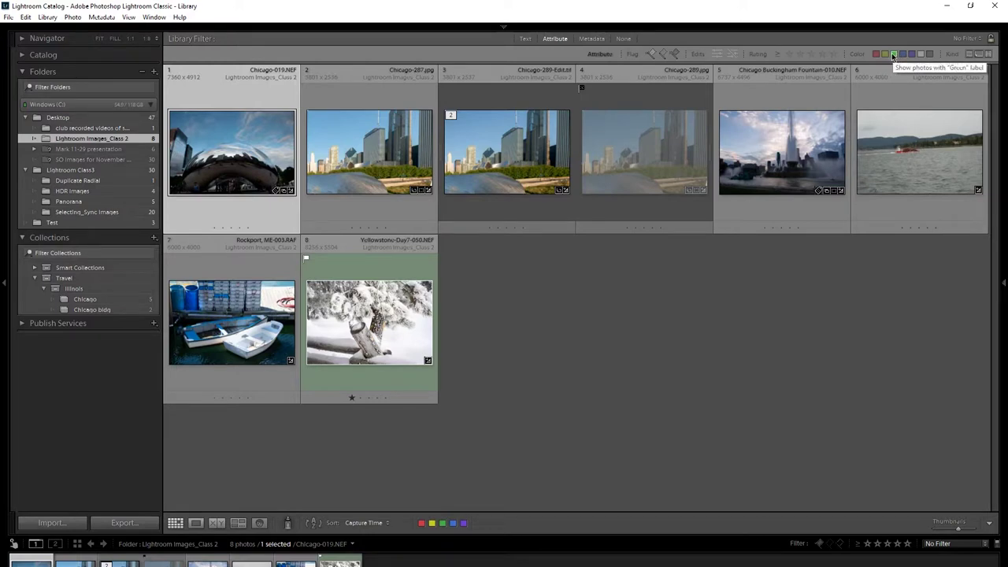
# - Filter the grid by the Green colour label, and clear that filter again
pyautogui.click(894, 55)
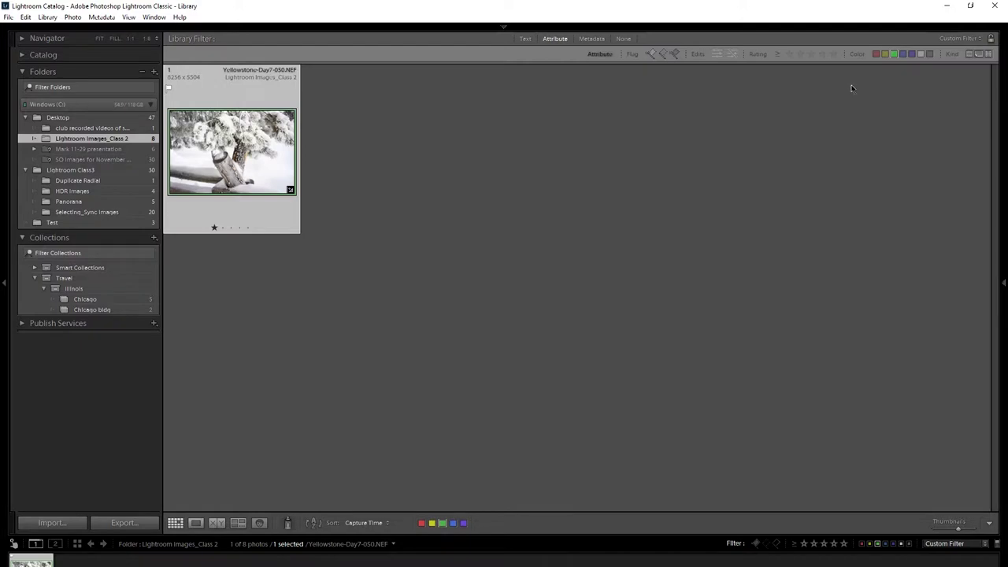
pyautogui.click(894, 55)
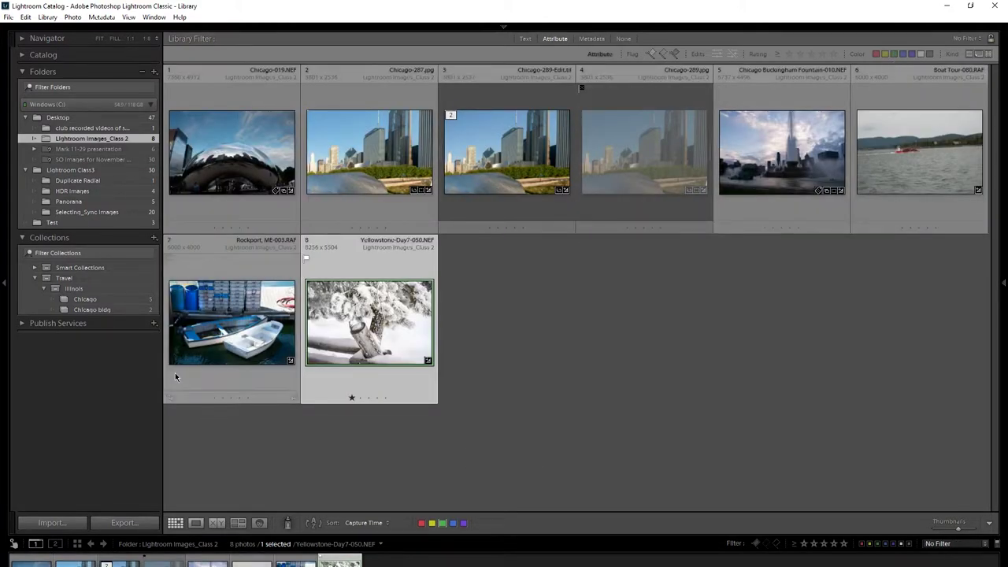
# - Add Rockport, ME-003.RAF and Chicago-287.jpg to the Yellowstone photo selection and assign the green colour label to all three
pyautogui.keyDown('ctrl'); pyautogui.click(186, 345); pyautogui.keyUp('ctrl')
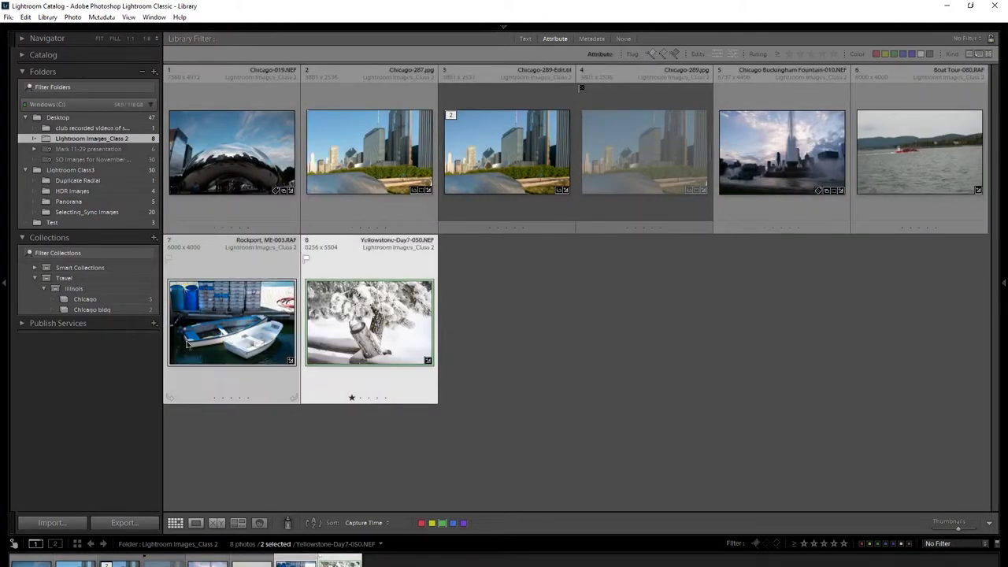
pyautogui.keyDown('ctrl'); pyautogui.click(318, 136); pyautogui.keyUp('ctrl')
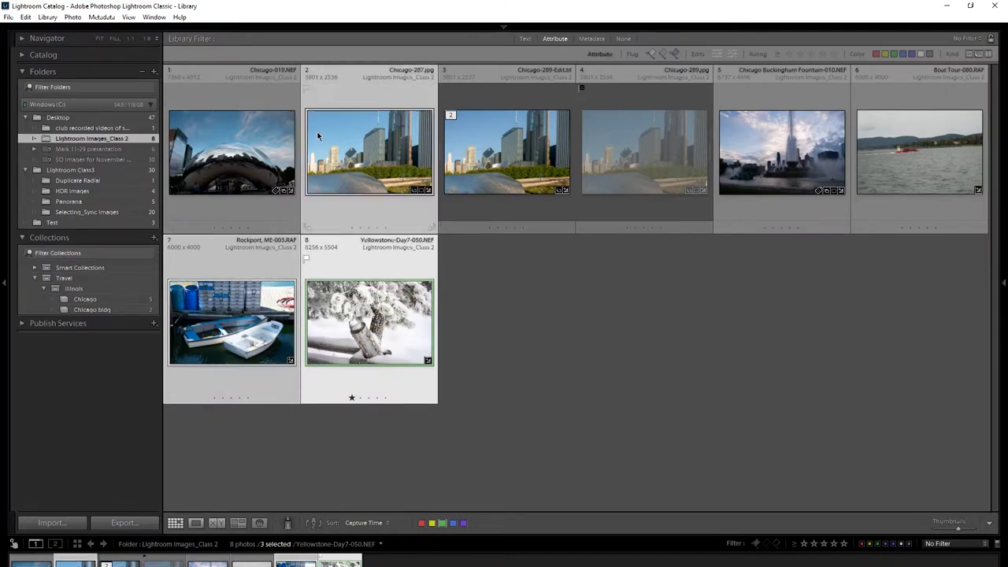
pyautogui.click(441, 523)
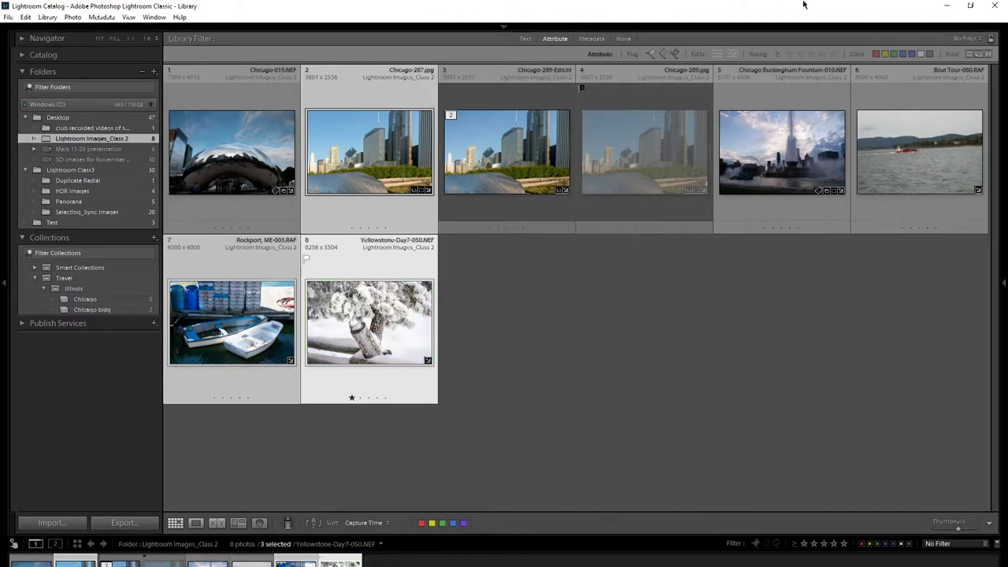
pyautogui.click(444, 523)
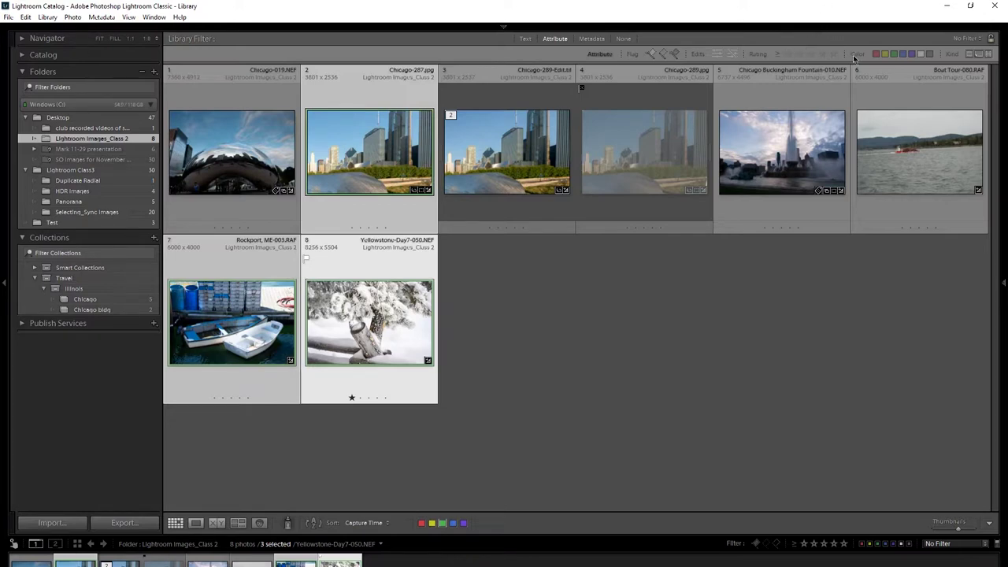
# - Filter to green-labelled photos and rate Chicago-287.jpg one star, Rockport, ME-003.RAF two stars and Yellowstone-Day7-050.NEF three stars
pyautogui.click(893, 55)
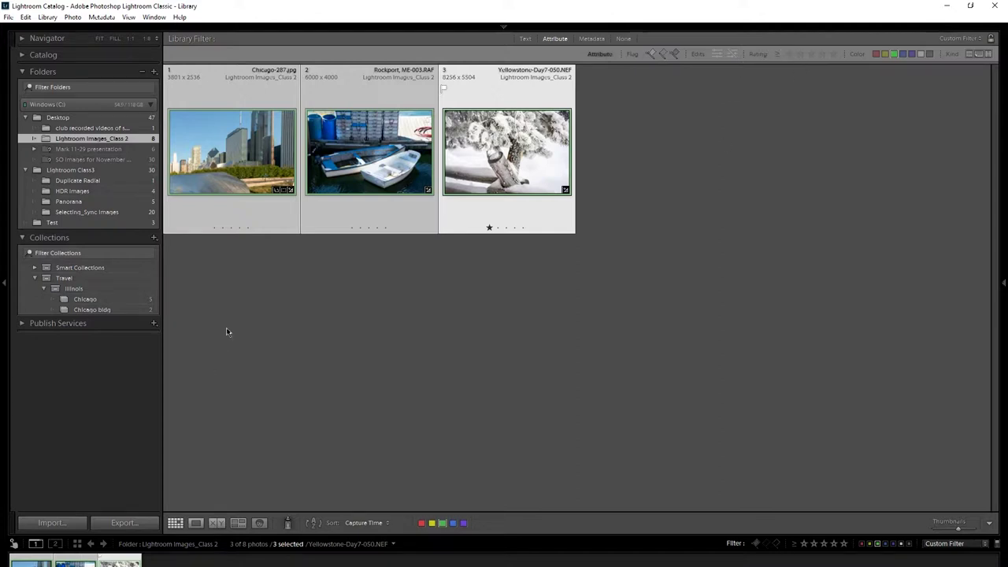
pyautogui.click(370, 228)
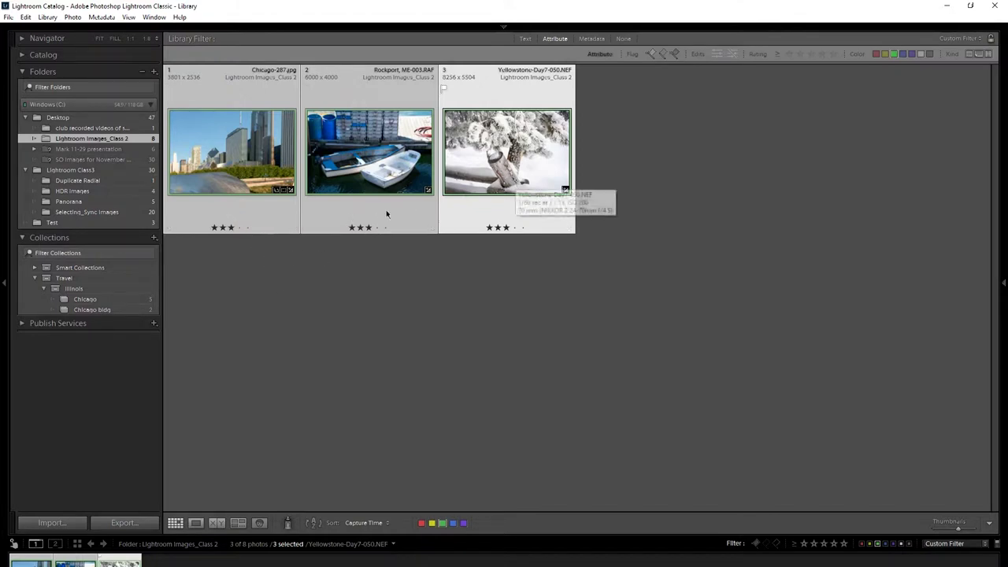
pyautogui.click(512, 217)
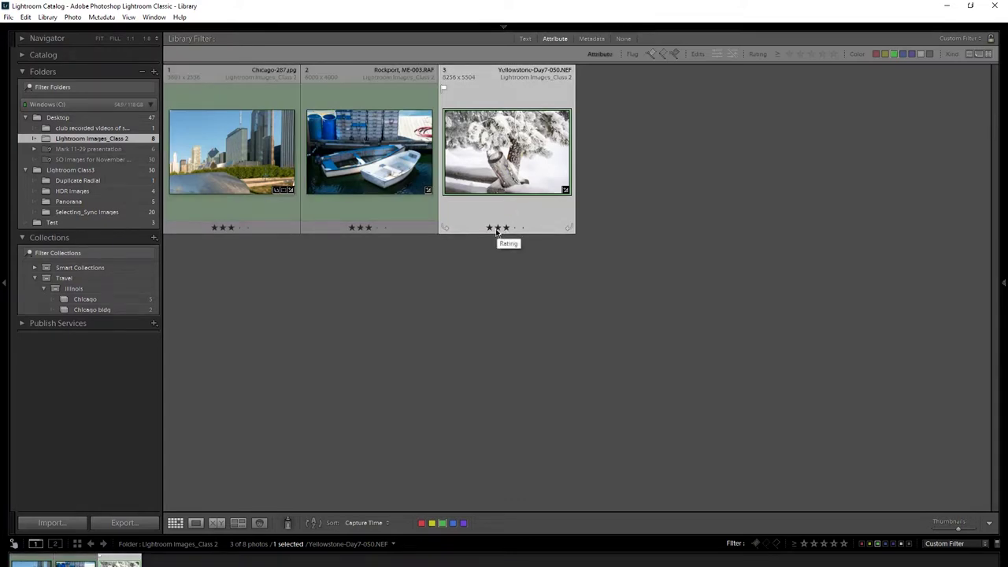
pyautogui.click(360, 227)
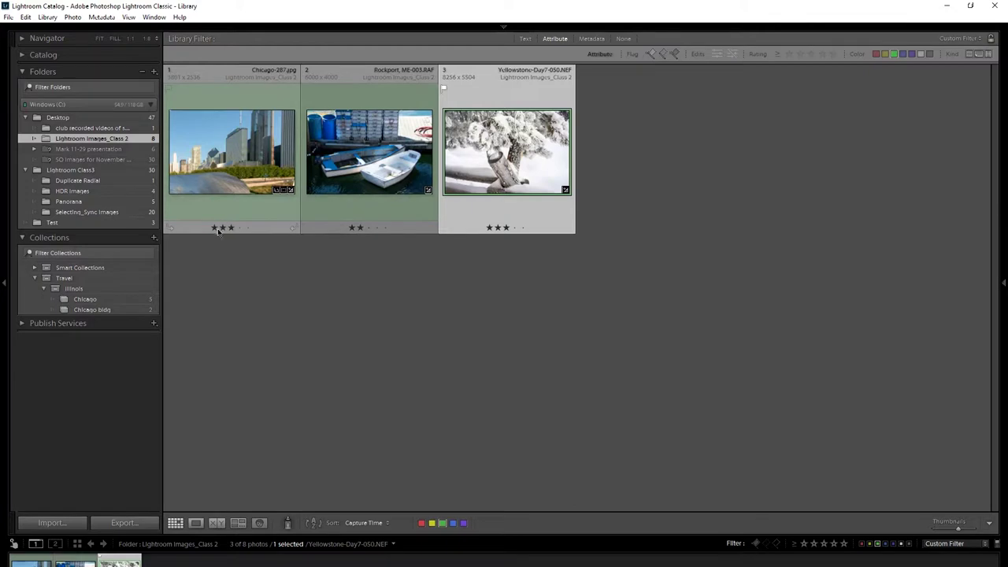
# - Filter the green-labelled photos by one, two and three stars and higher in turn, and clear the rating and label filters
pyautogui.click(789, 54)
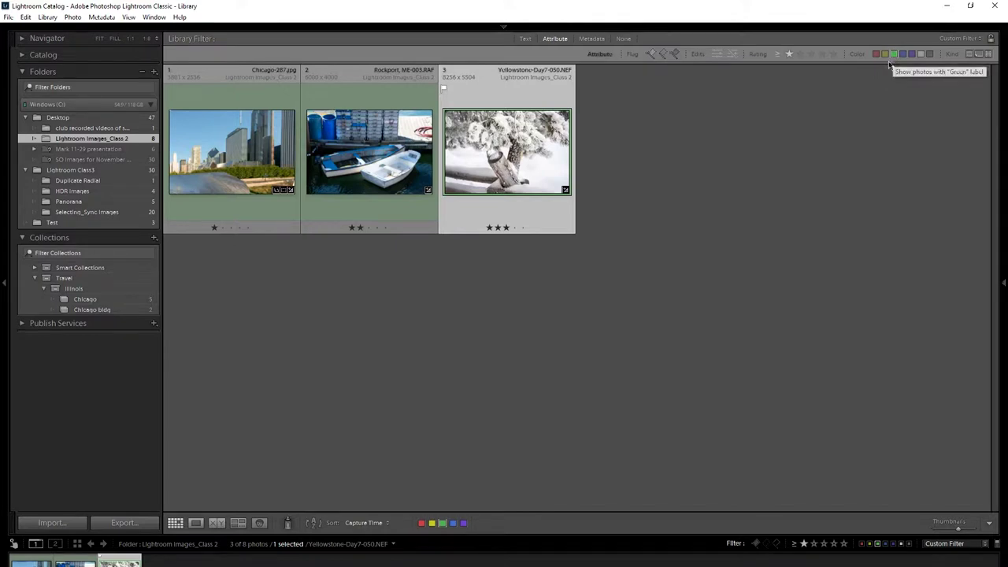
pyautogui.click(801, 53)
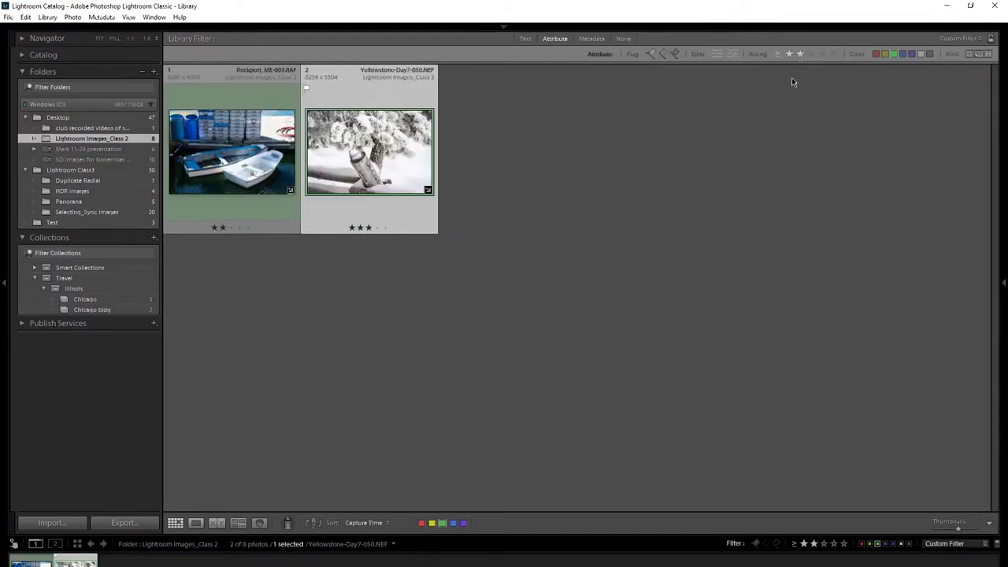
pyautogui.click(811, 54)
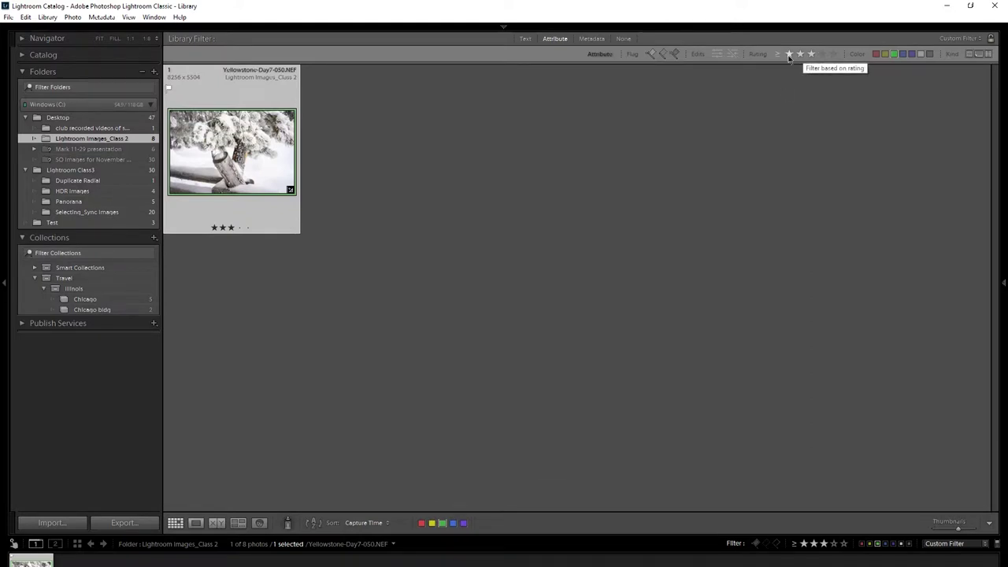
pyautogui.click(789, 54)
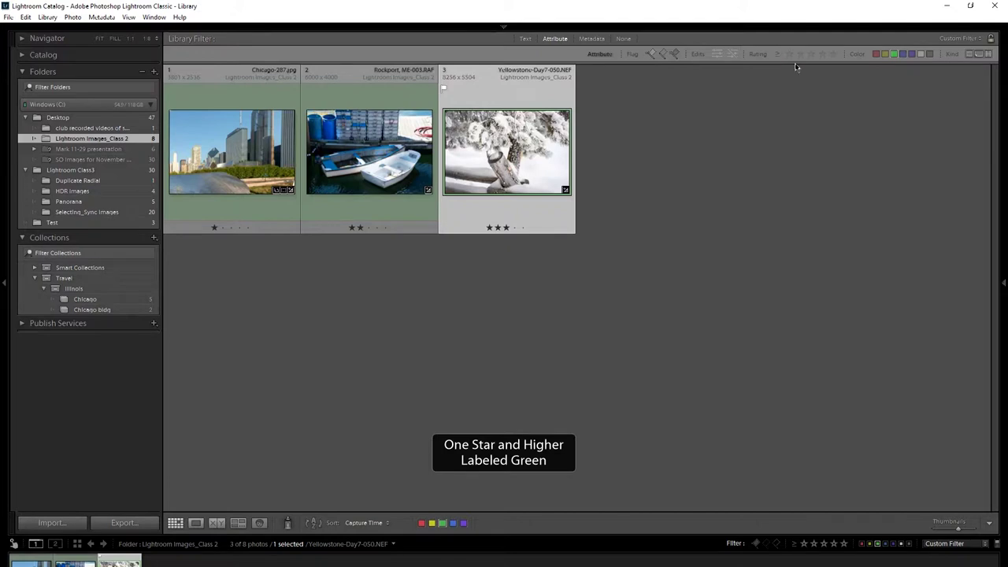
pyautogui.click(788, 54)
pyautogui.click(893, 54)
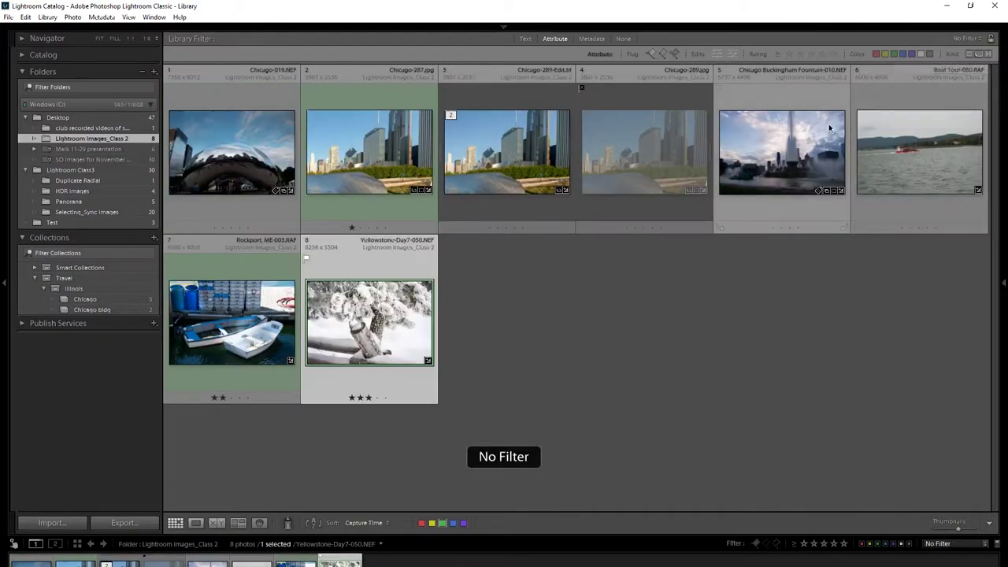
# - Filter the grid by picked, rejected and unflagged photos in turn, clearing each flag filter again
pyautogui.click(651, 54)
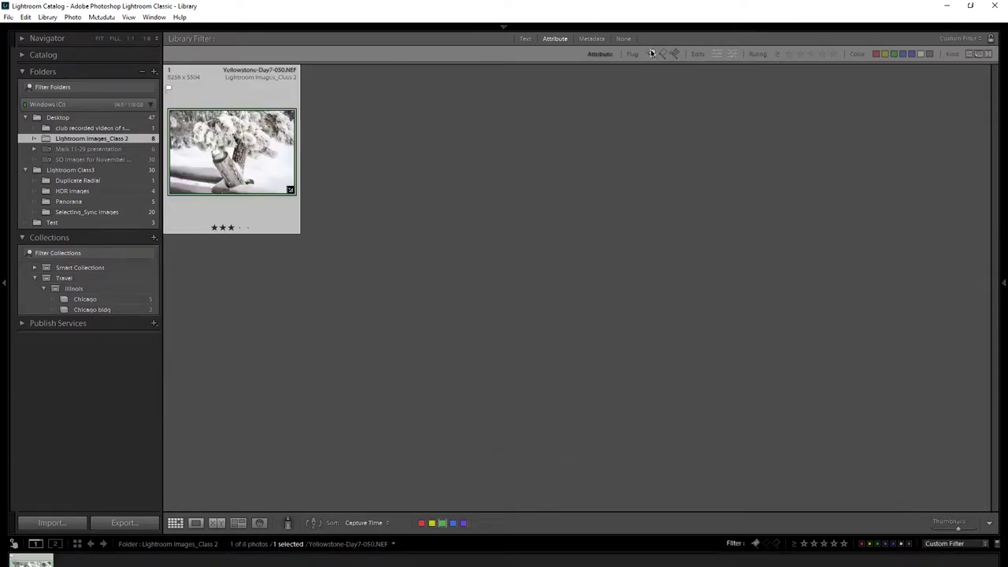
pyautogui.click(651, 54)
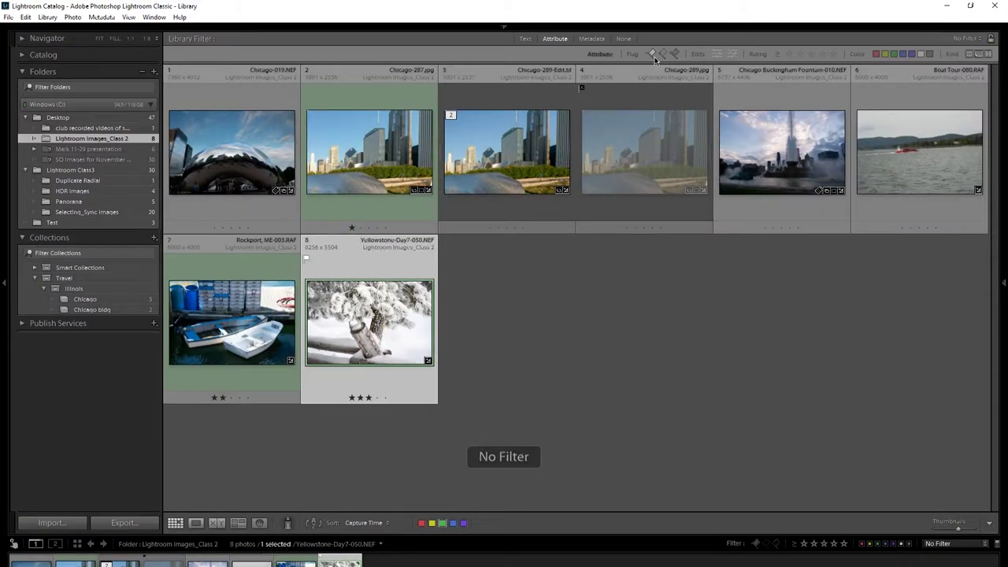
pyautogui.click(676, 53)
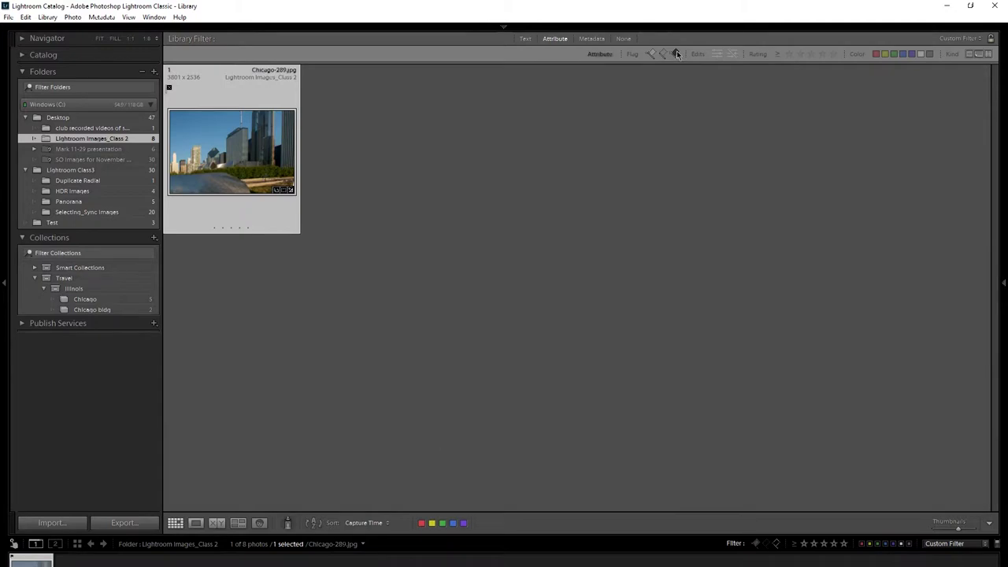
pyautogui.click(677, 54)
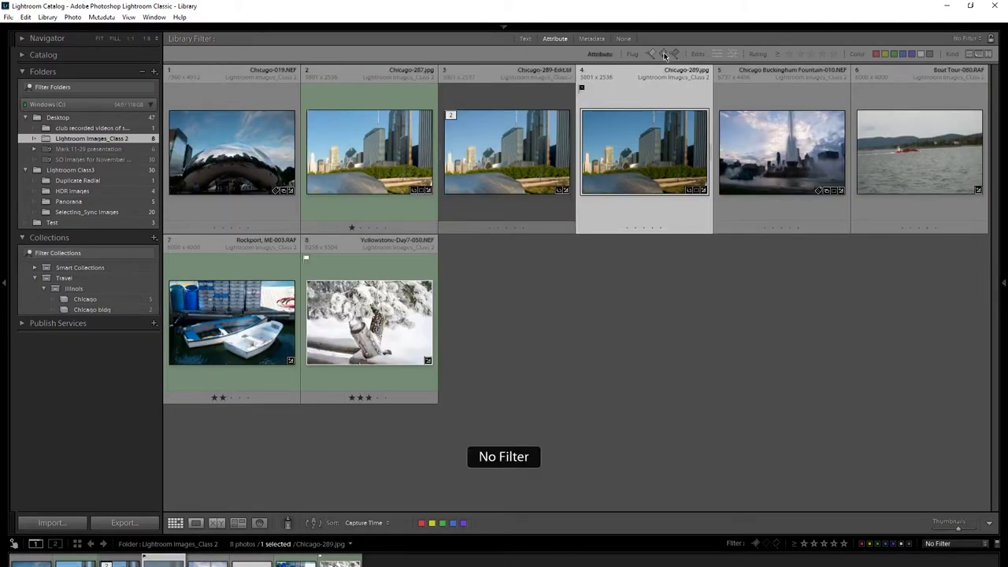
pyautogui.click(664, 54)
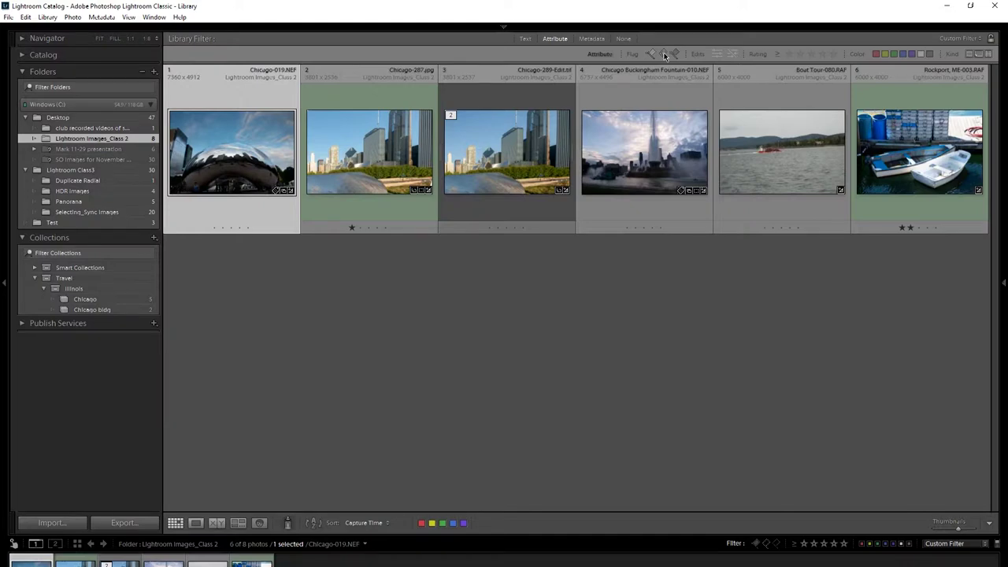
pyautogui.click(664, 54)
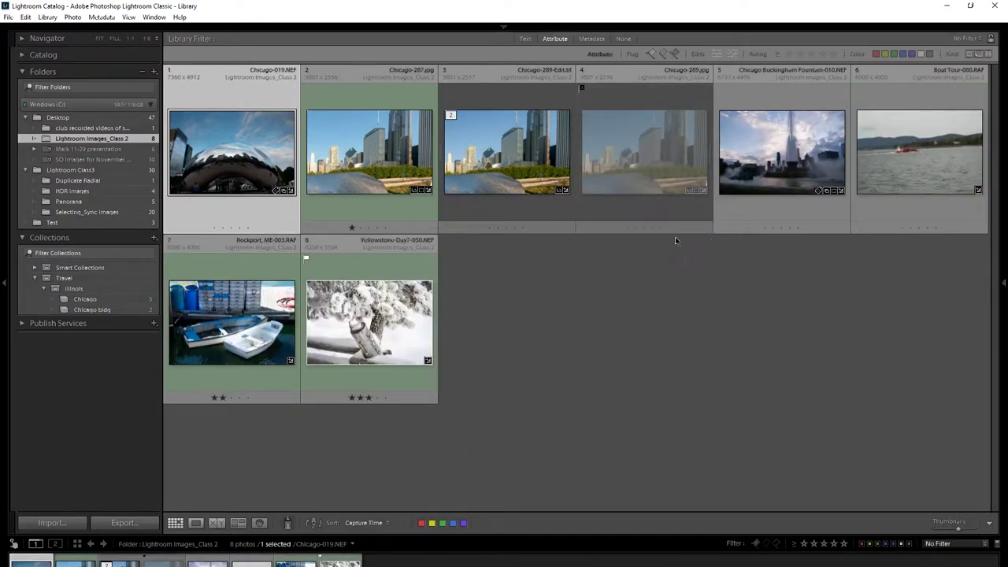
# - Show the Metadata library filter, check the view and window options for the filter bar setting, and clear the photo selection
pyautogui.click(589, 39)
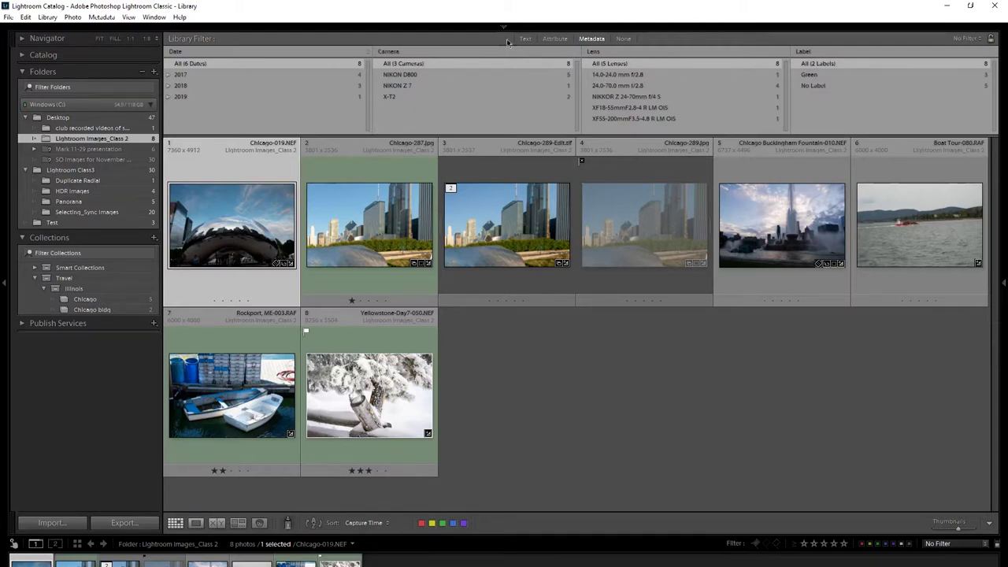
pyautogui.moveTo(547, 36)
pyautogui.click(130, 18)
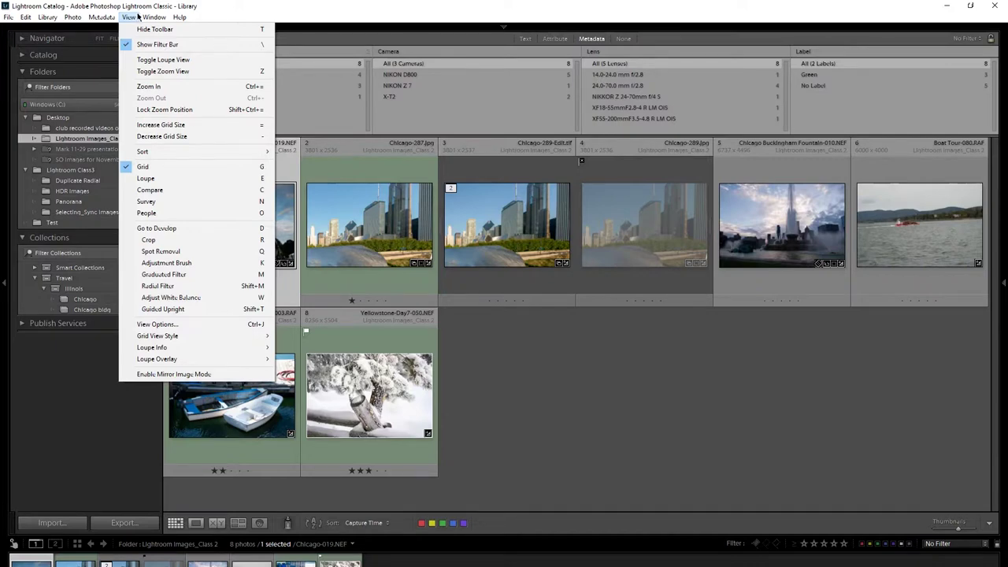
pyautogui.moveTo(154, 17)
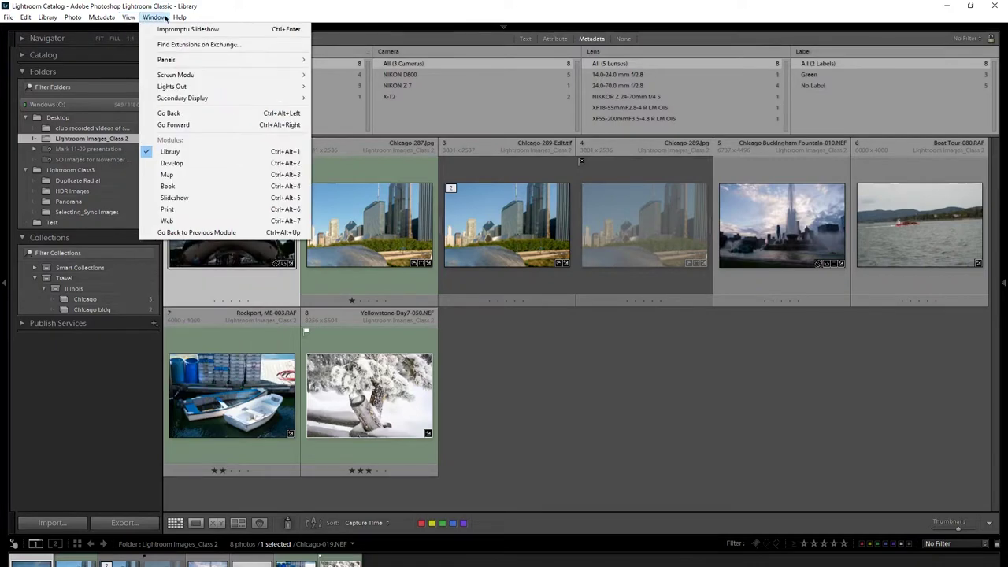
pyautogui.click(740, 428)
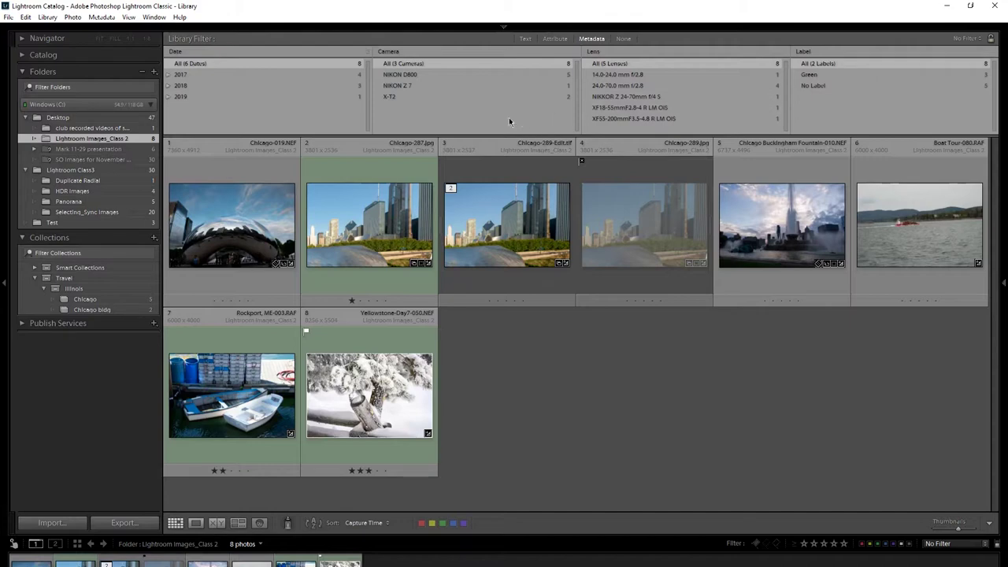
# - Filter by the NIKON Z 7 camera, restore all cameras, and examine the criteria available for the Date column without changing it
pyautogui.click(397, 86)
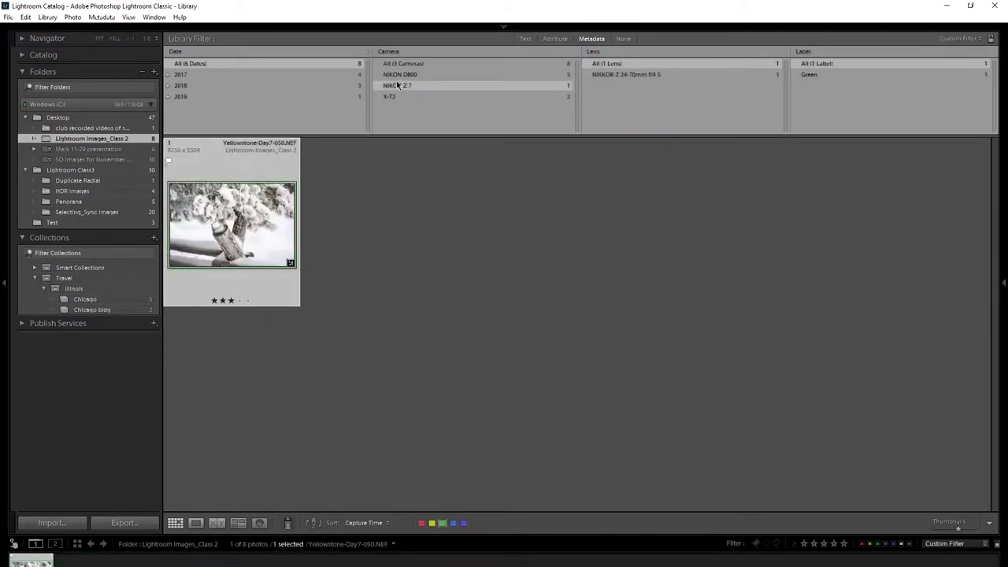
pyautogui.click(412, 67)
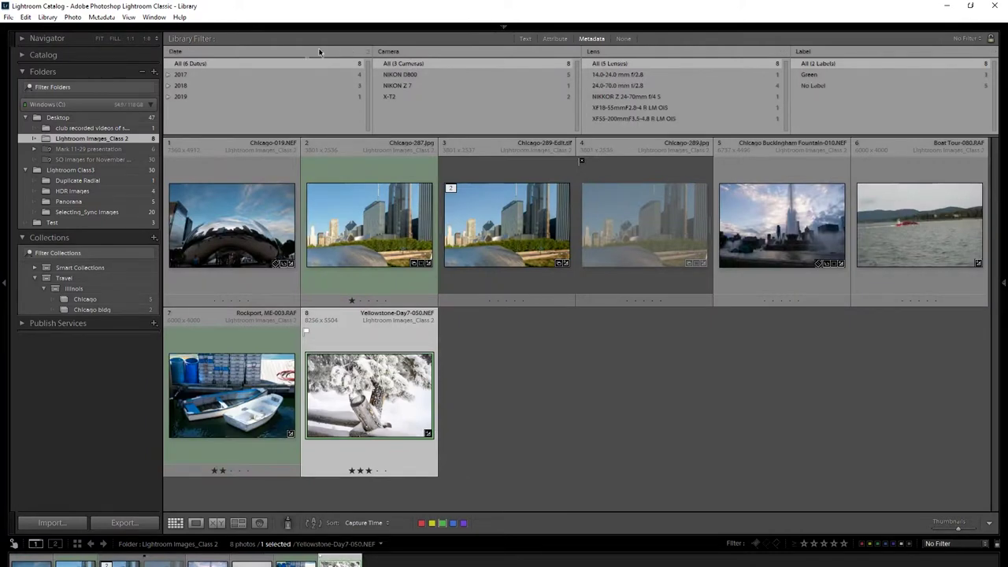
pyautogui.click(188, 53)
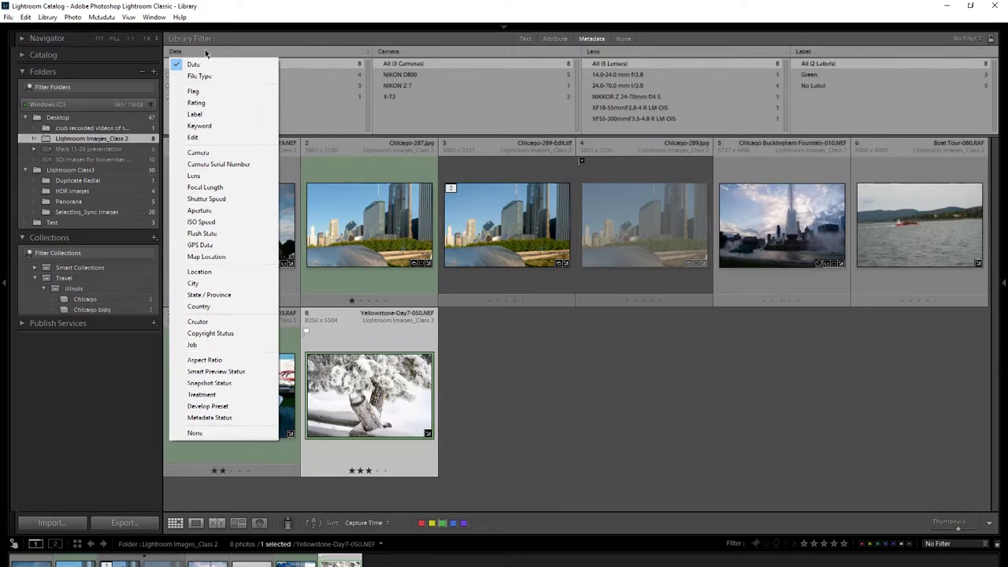
pyautogui.click(847, 417)
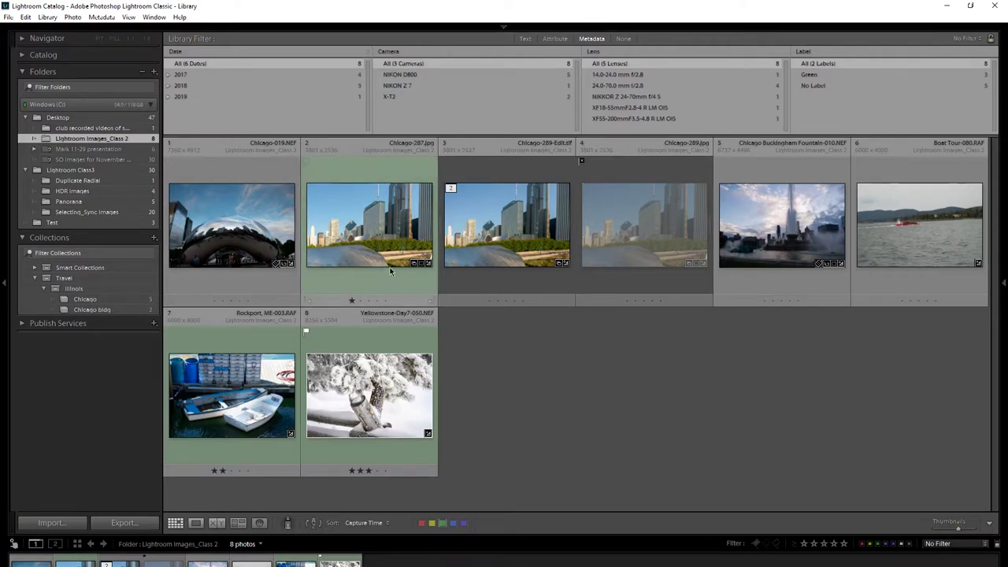
# - Expand 2019 in the Metadata filter's dates and show only the photos from February
pyautogui.moveTo(393, 265)
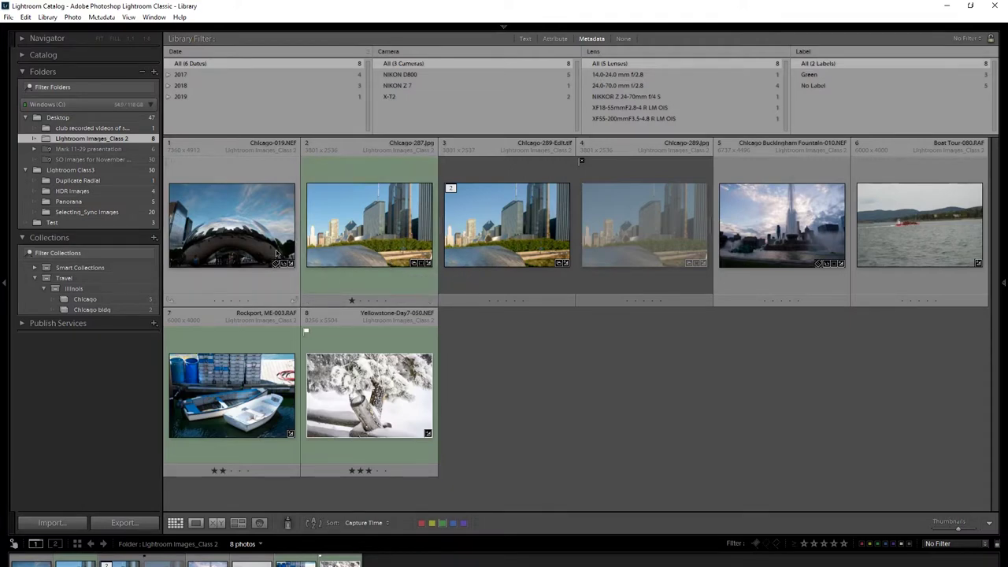
pyautogui.moveTo(290, 246)
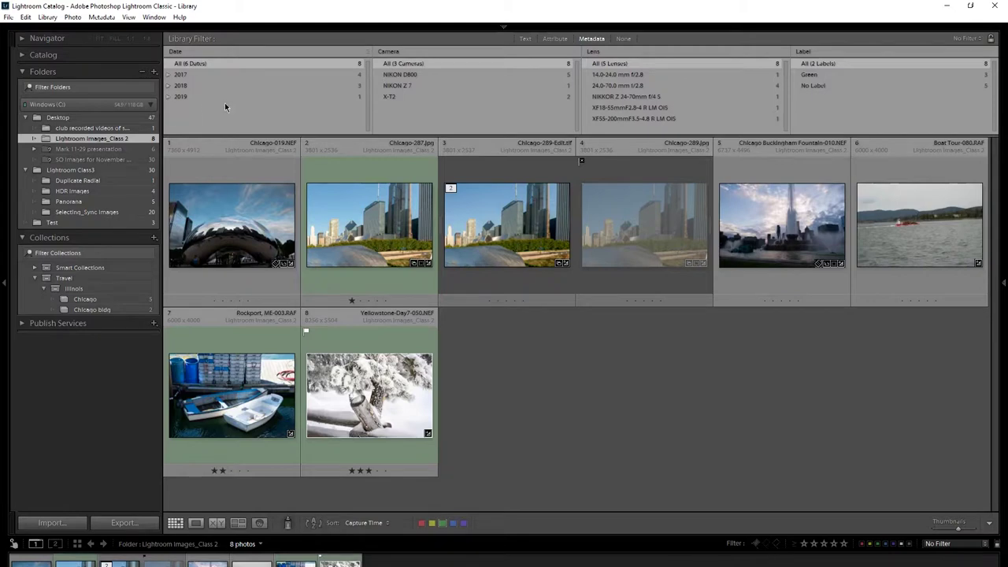
pyautogui.click(168, 97)
pyautogui.click(188, 108)
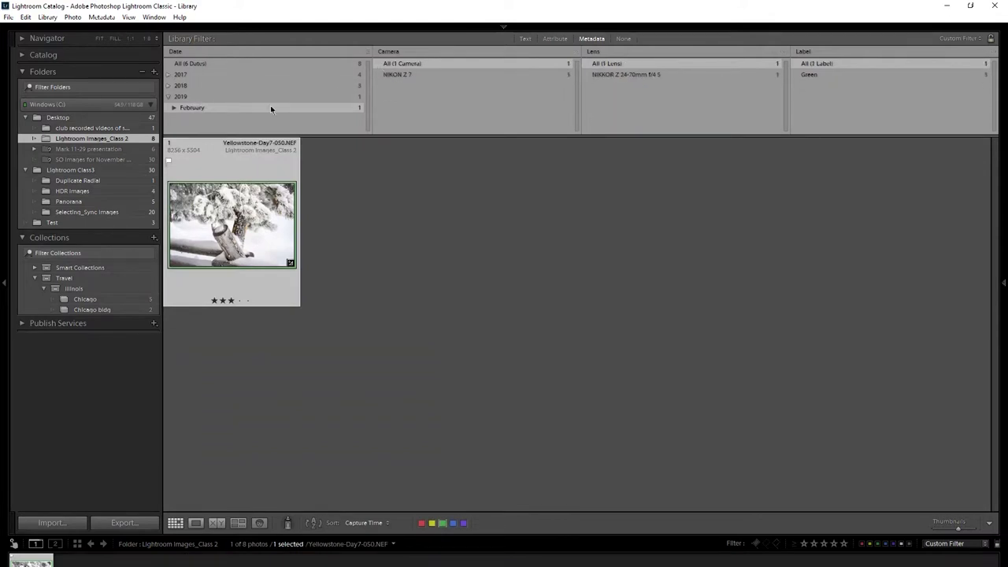
# - Filter the photos by 2018 and the NIKON D800 camera, and restore all cameras and all dates
pyautogui.click(174, 107)
pyautogui.click(173, 85)
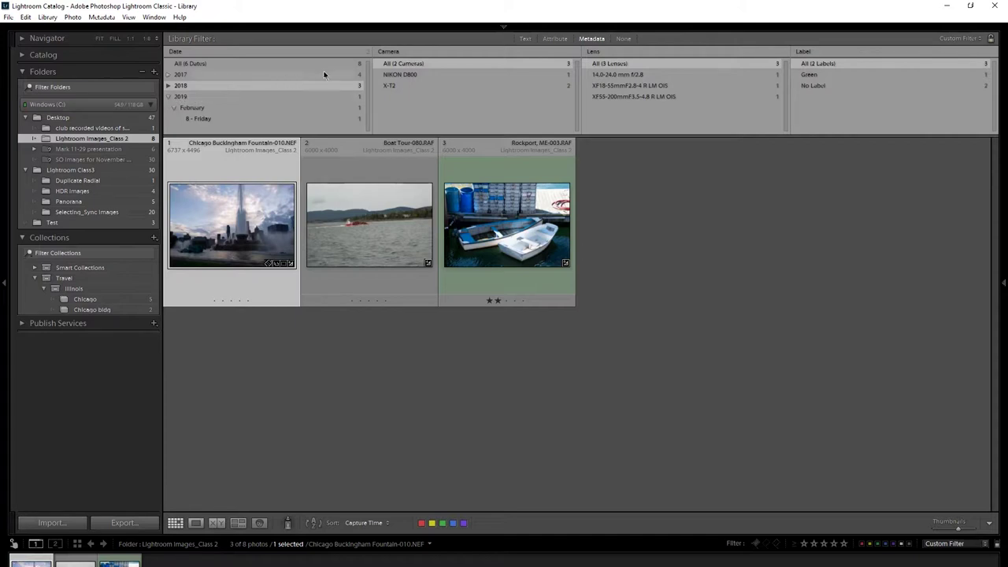
pyautogui.click(403, 73)
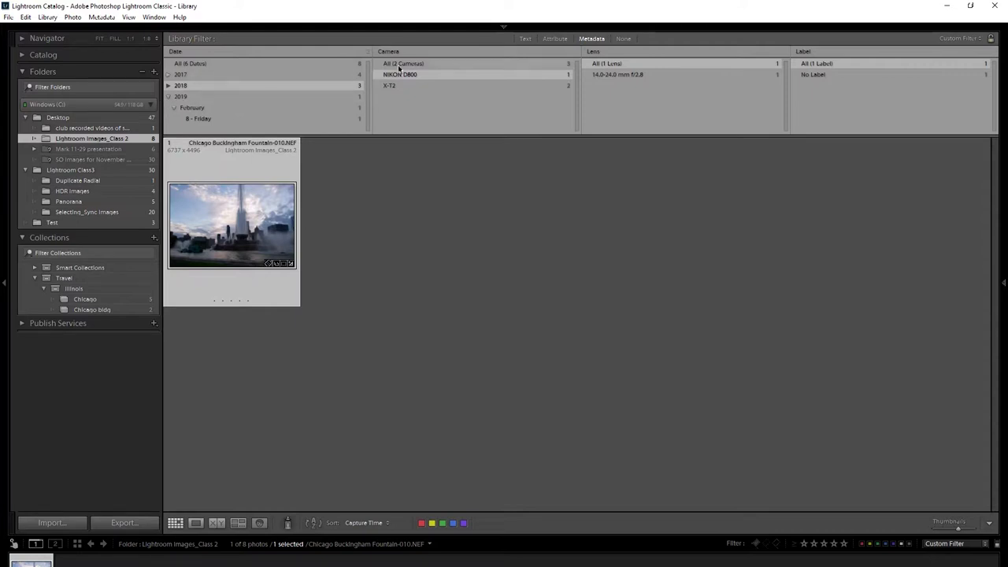
pyautogui.click(436, 64)
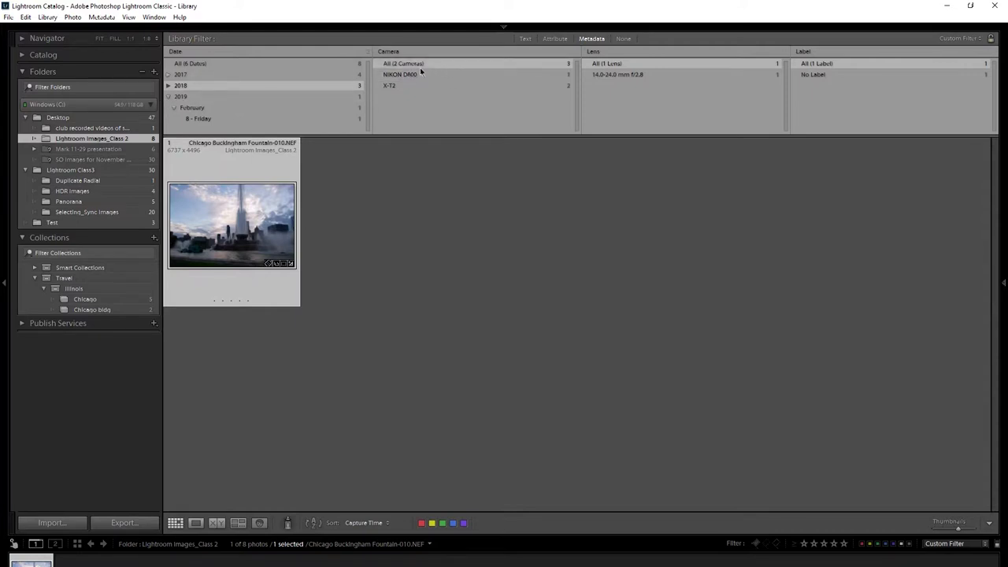
pyautogui.click(219, 63)
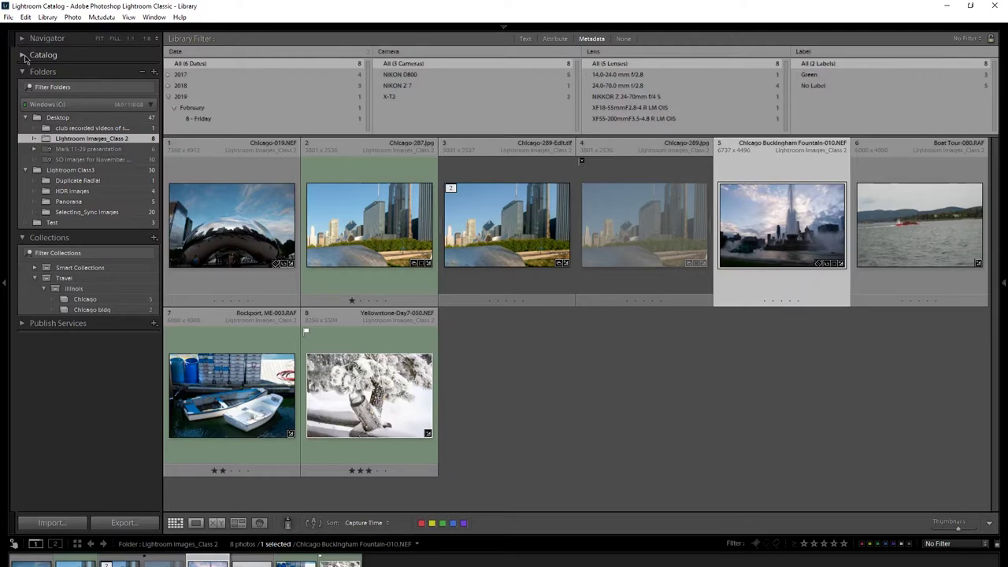
# - Show all photographs in the catalog with the Metadata library filter
pyautogui.click(24, 57)
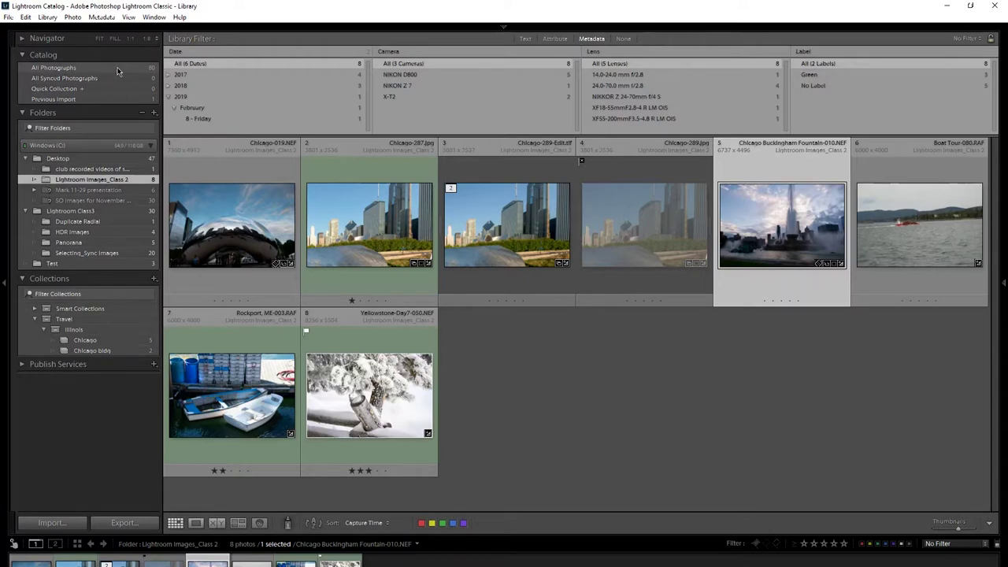
pyautogui.click(63, 69)
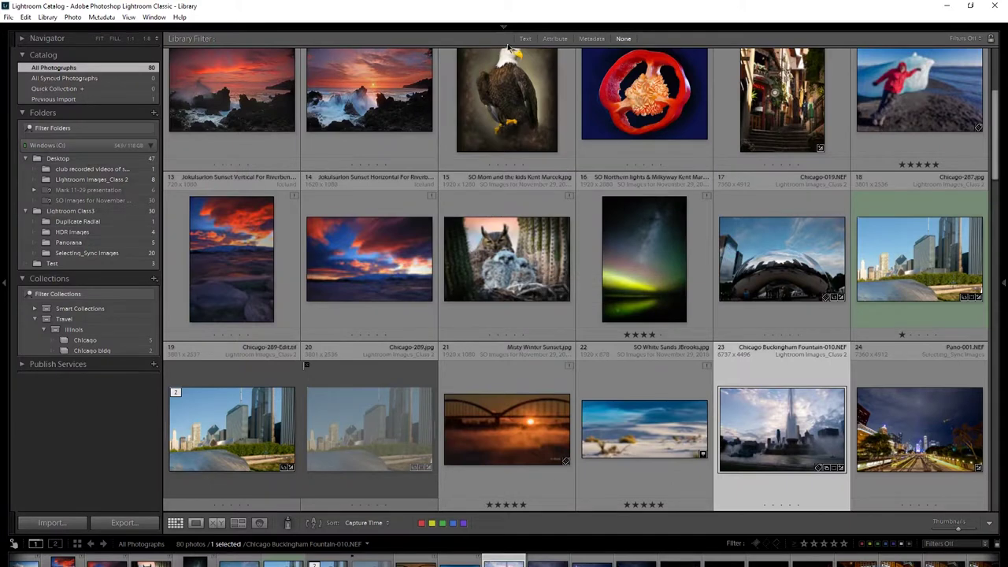
pyautogui.click(589, 39)
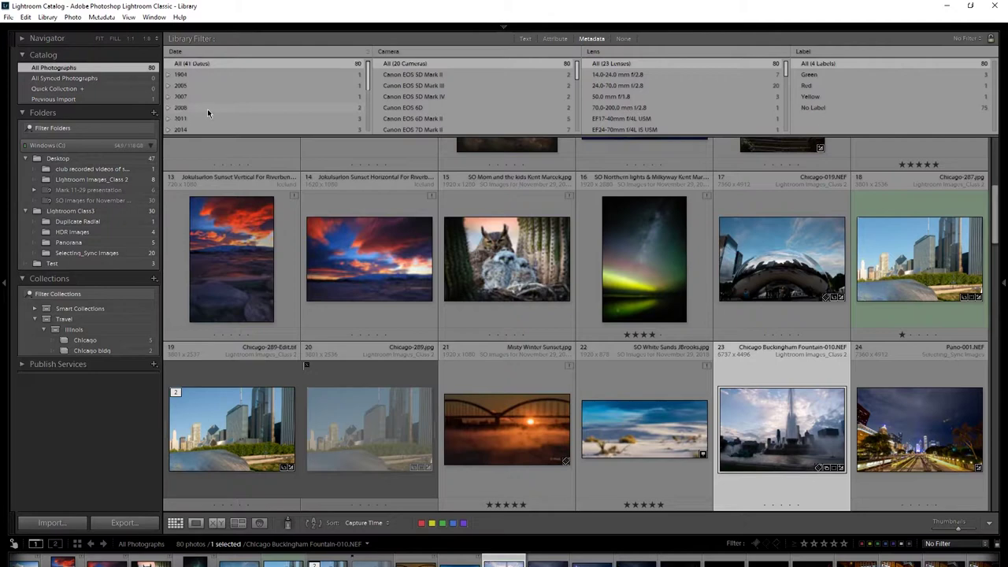
# - Expand 2015 in the Metadata filter's dates and show only the photos from February
pyautogui.scroll(-3, 207, 110)
pyautogui.scroll(-1, 212, 106)
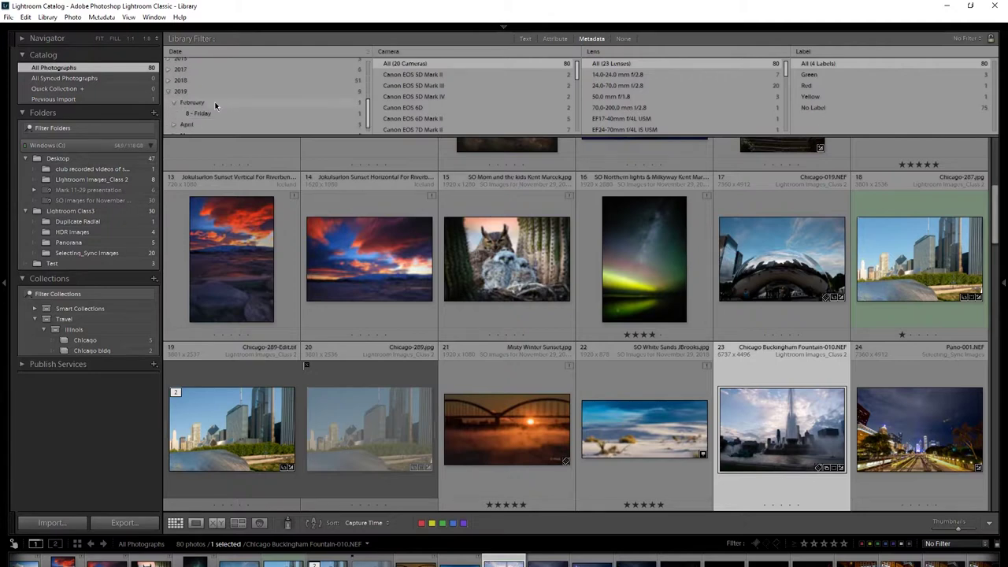
pyautogui.scroll(3, 218, 89)
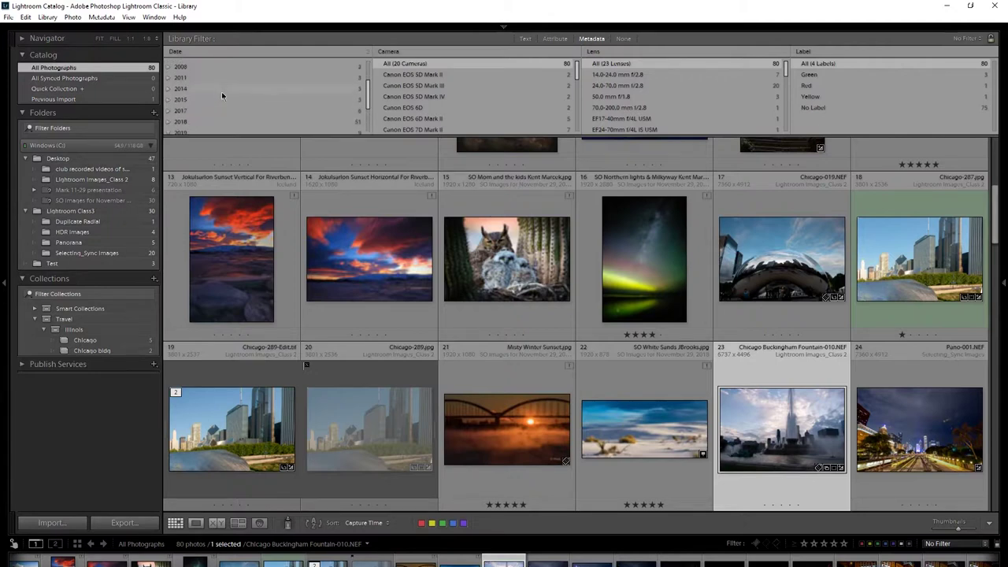
pyautogui.click(169, 101)
pyautogui.click(218, 112)
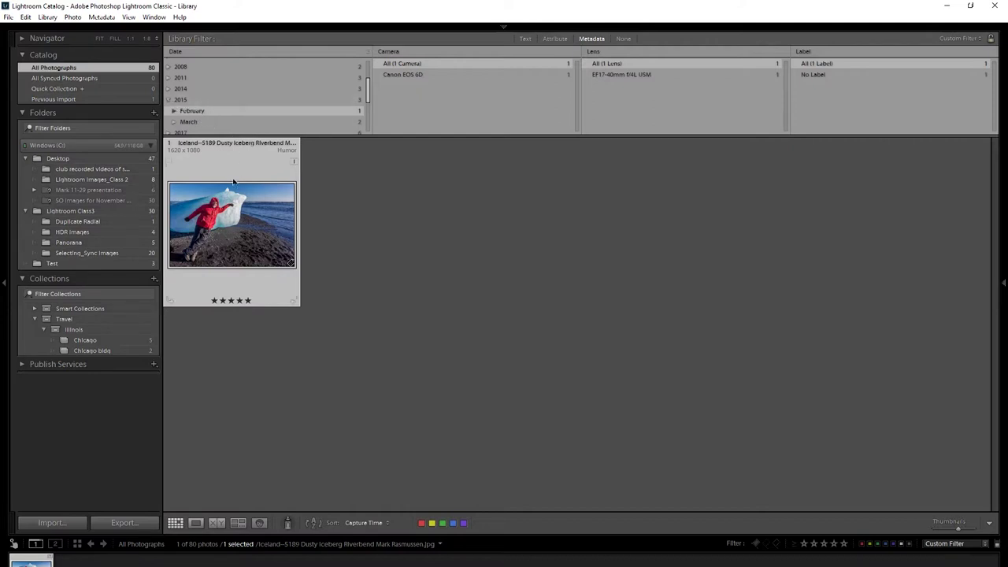
# - Check the commands available for the iceberg photo, clear its selection, and return to the Lightroom Images_Class 2 folder
pyautogui.moveTo(236, 251)
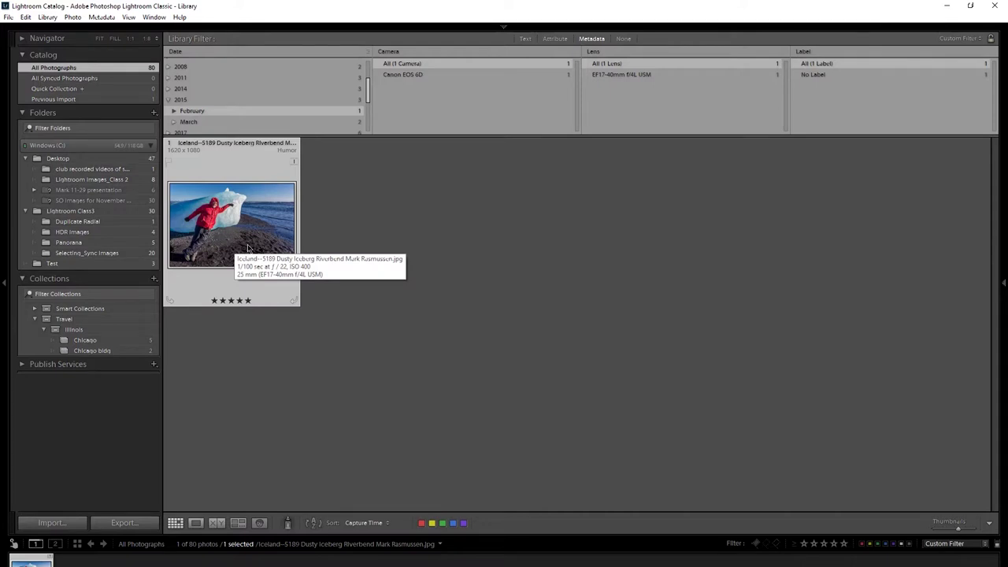
pyautogui.rightClick(256, 233)
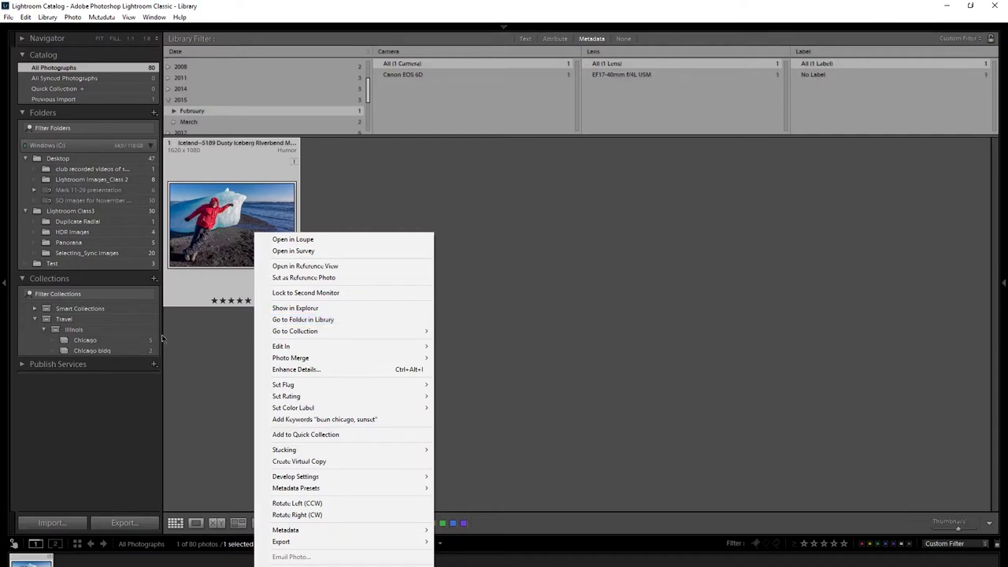
pyautogui.click(208, 327)
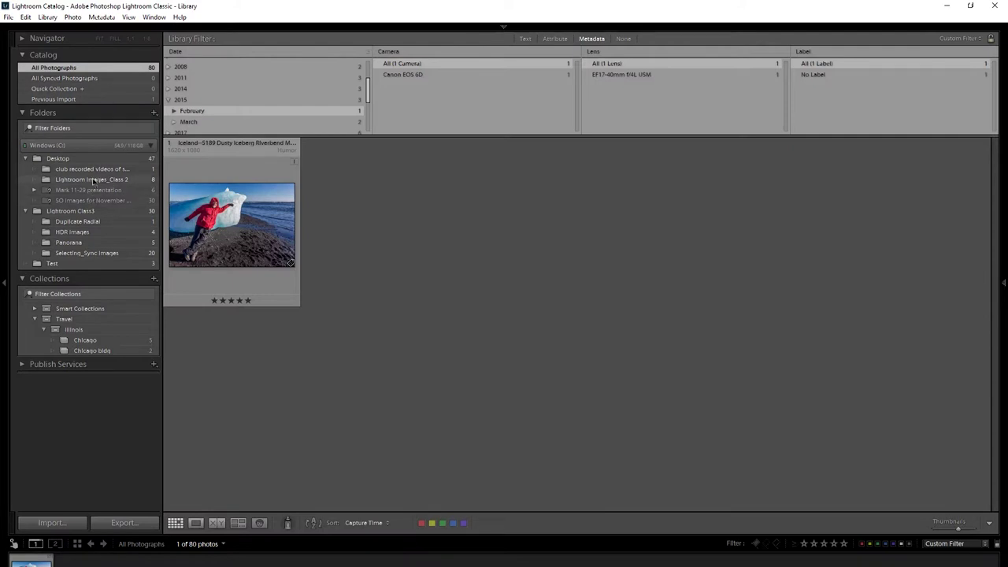
pyautogui.click(116, 179)
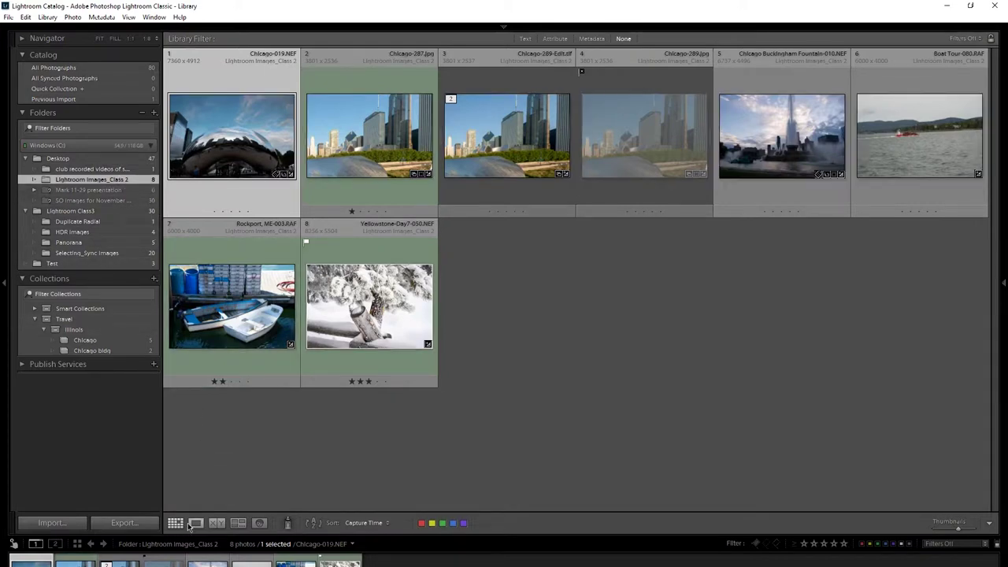
# - Examine the view options of the secondary and main windows without changing them, and clear the photo selection
pyautogui.click(56, 544)
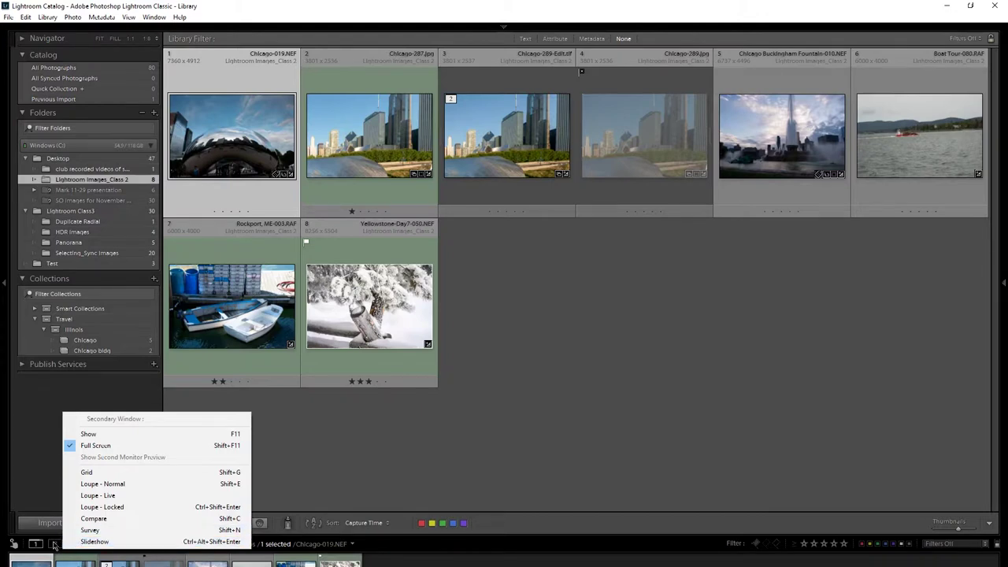
pyautogui.click(54, 545)
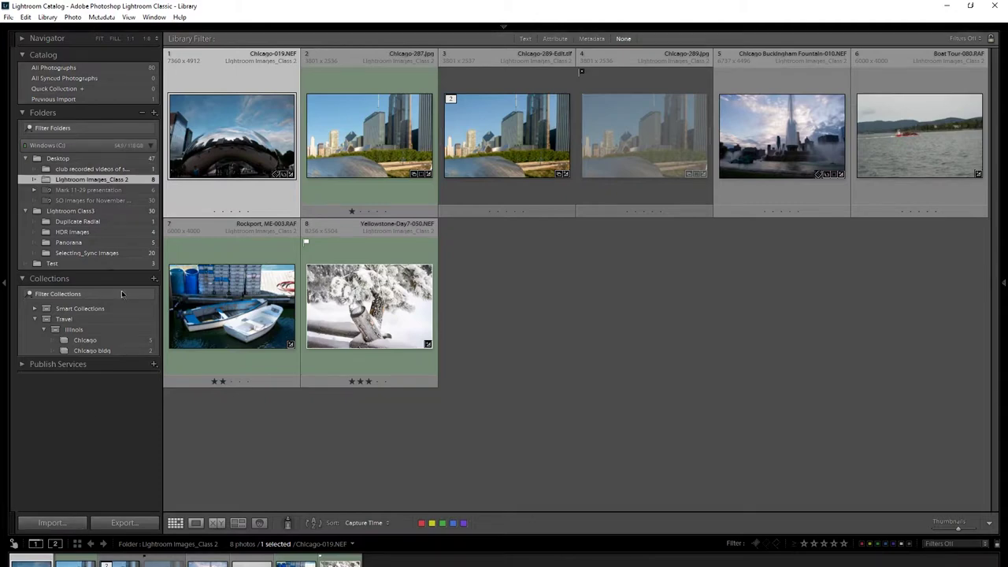
pyautogui.click(36, 543)
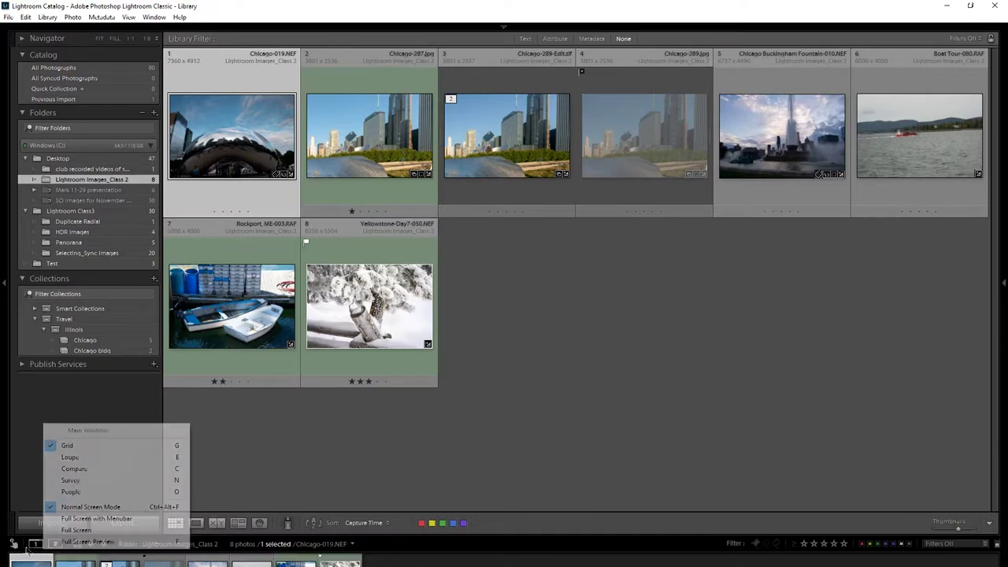
pyautogui.click(14, 465)
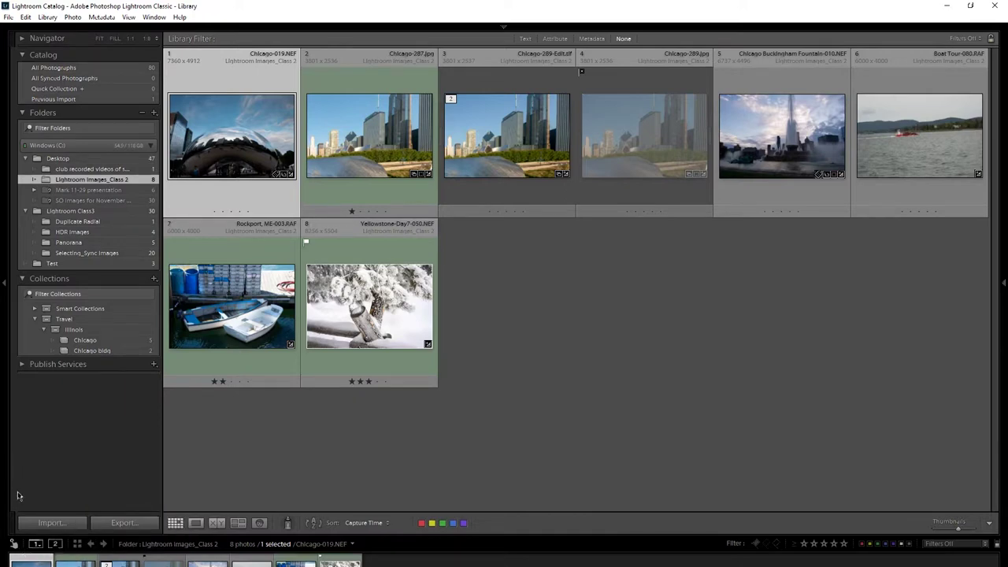
pyautogui.click(35, 545)
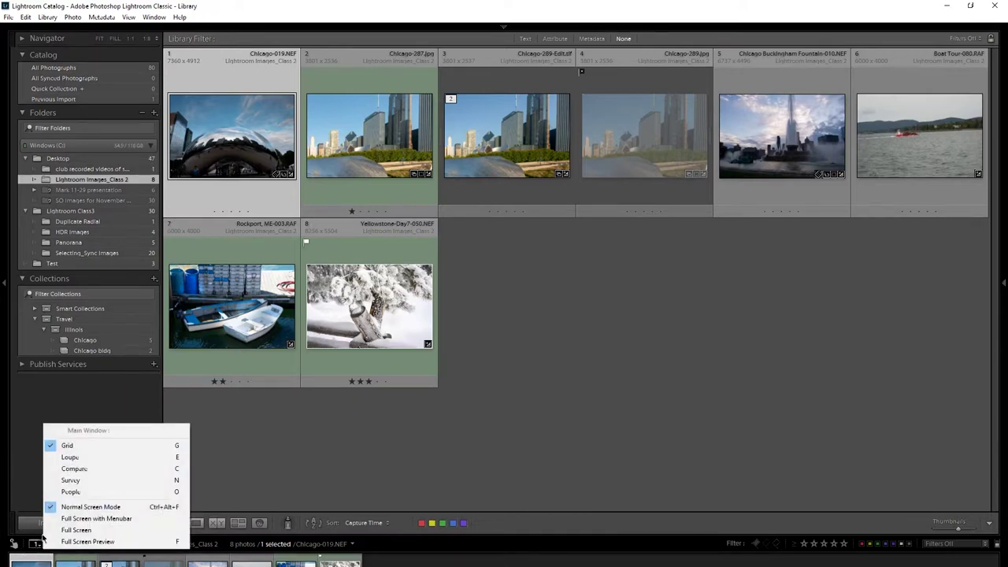
pyautogui.click(536, 349)
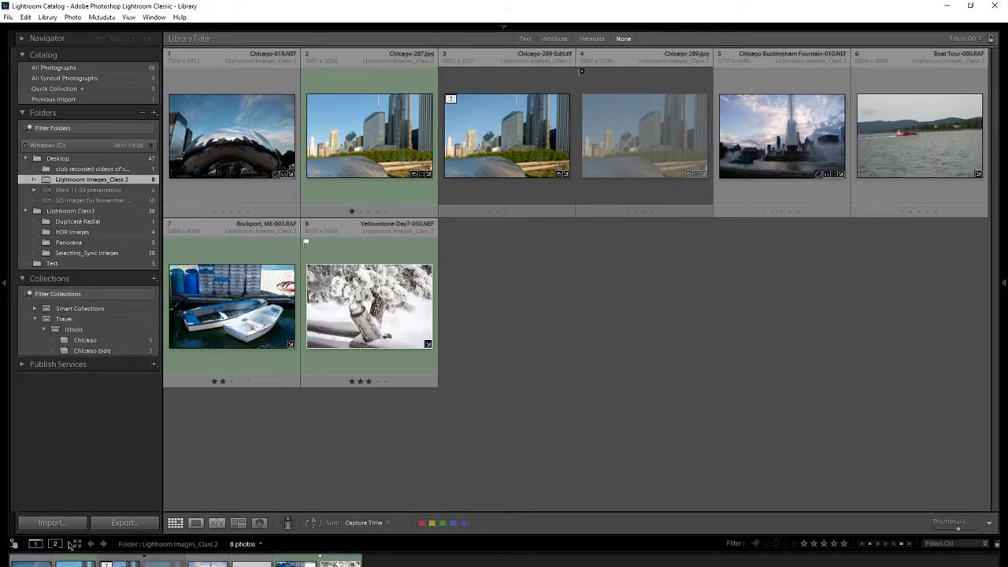
# - Show Chicago-019.NEF in Loupe view, return to the grid, and step backward and forward through the recently visited views
pyautogui.press('e')
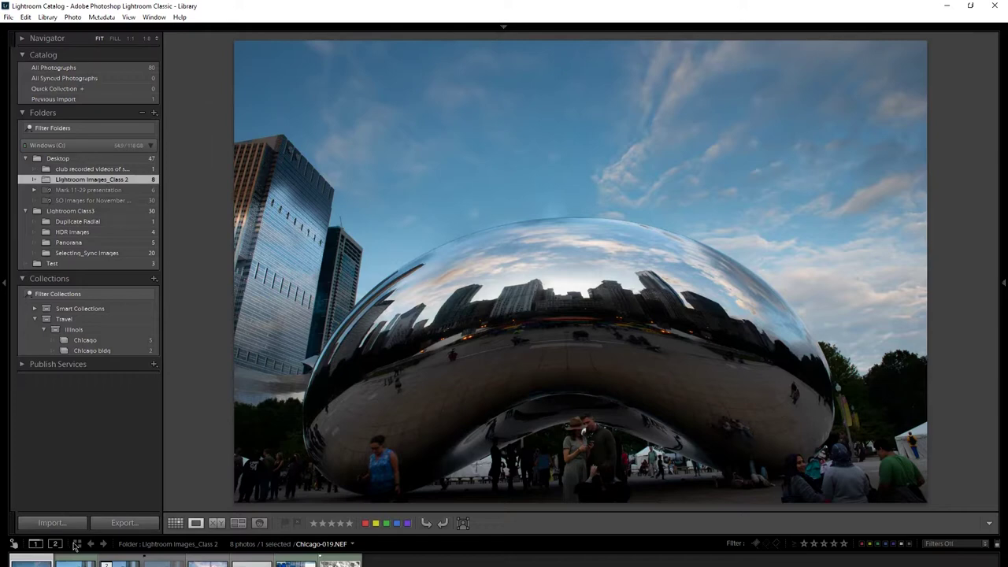
pyautogui.click(77, 543)
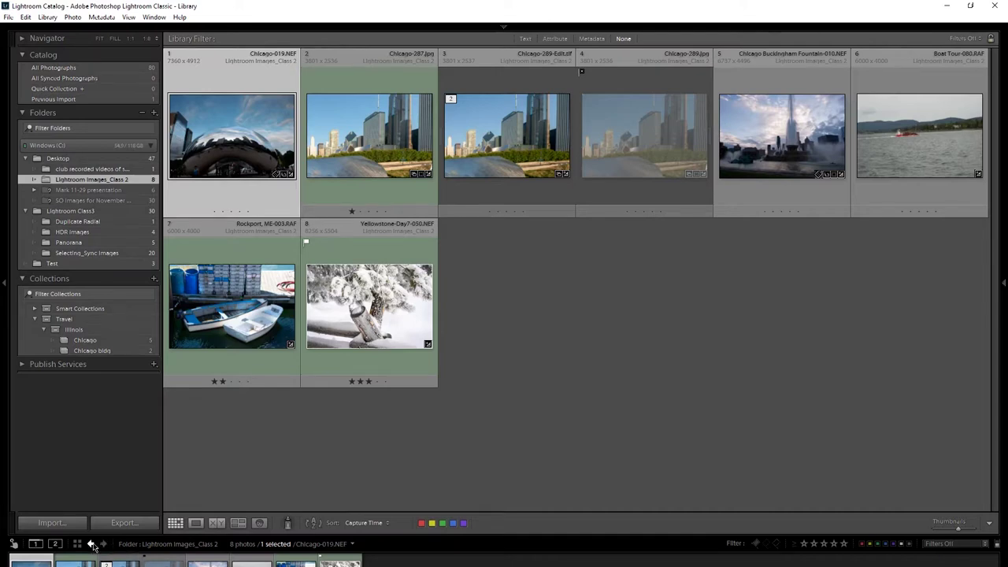
pyautogui.click(93, 544)
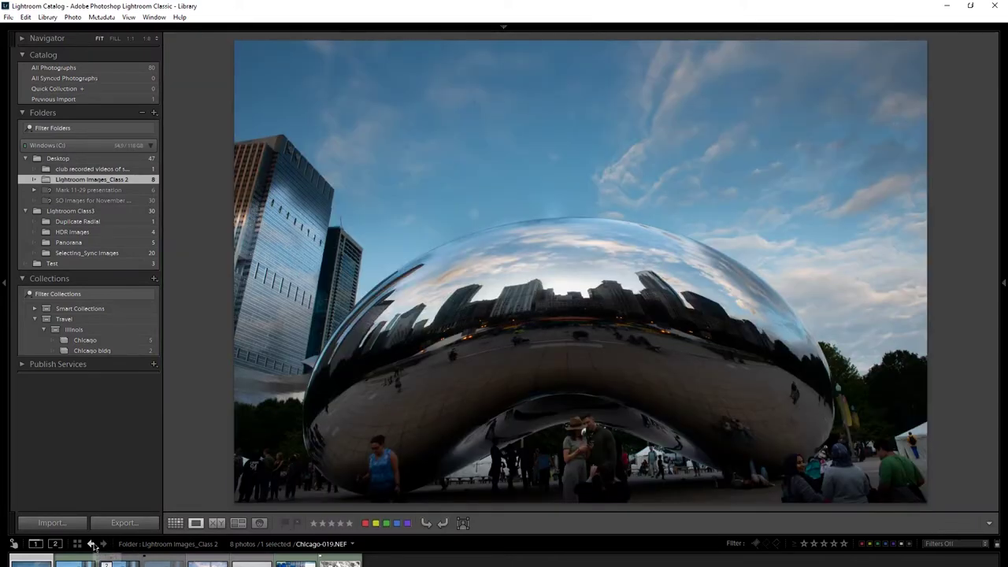
pyautogui.click(93, 545)
pyautogui.click(93, 544)
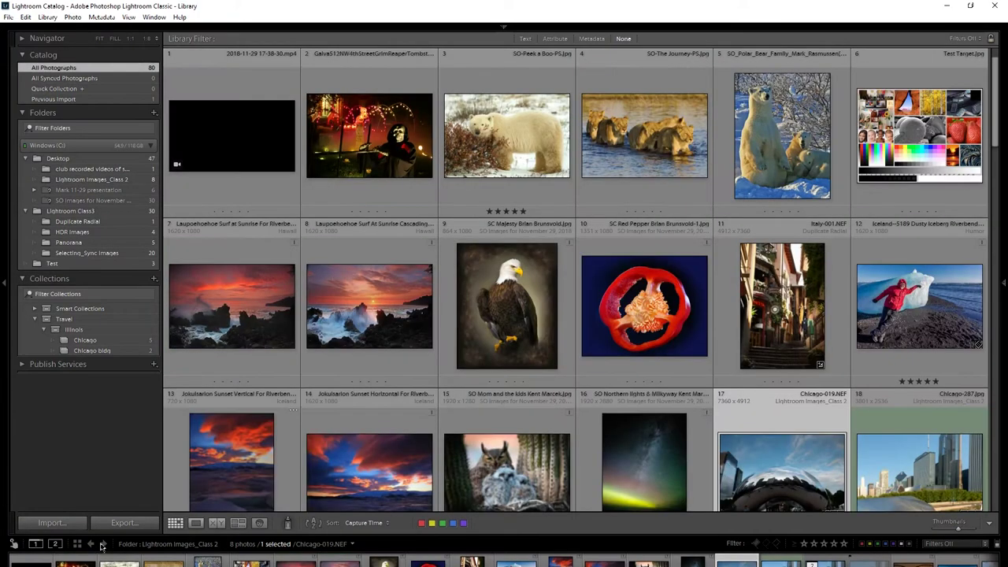
pyautogui.click(103, 544)
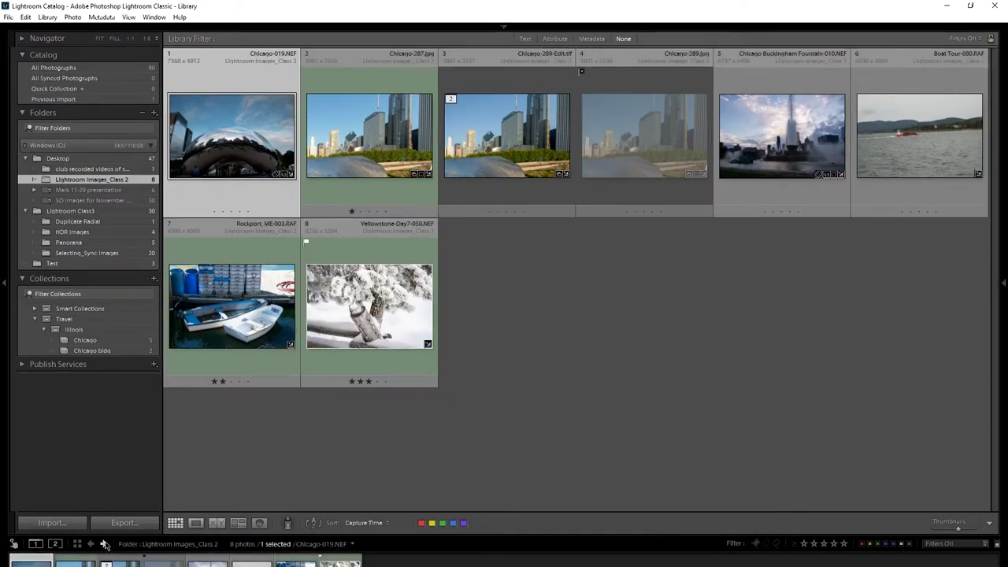
pyautogui.click(103, 544)
pyautogui.click(103, 544)
# - Toggle the full-screen preview of Chicago-019.NEF on and off twice, ending in the grid
pyautogui.moveTo(246, 33)
pyautogui.moveTo(531, 30)
pyautogui.press('f')
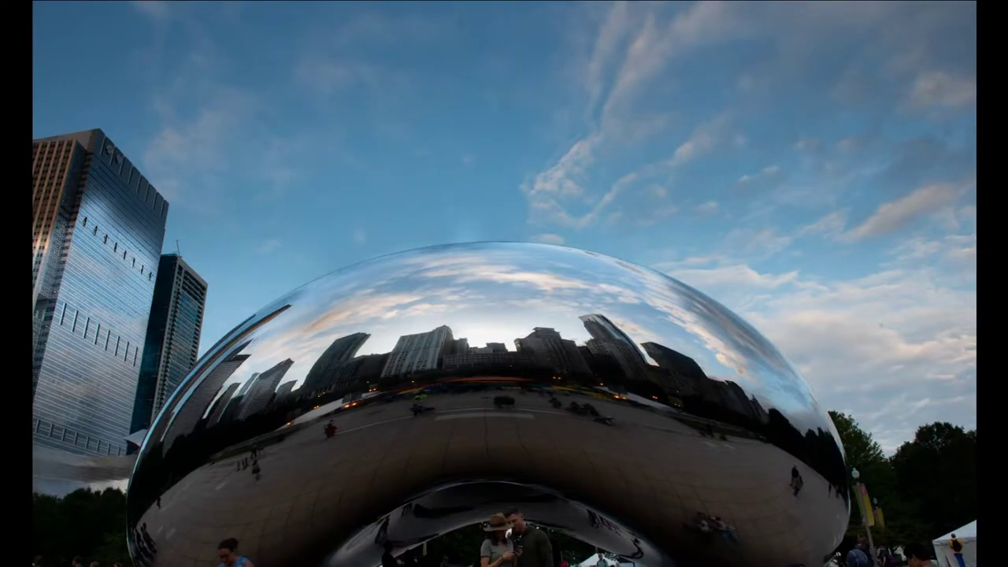
pyautogui.press('f')
pyautogui.press('f')
pyautogui.press('f')
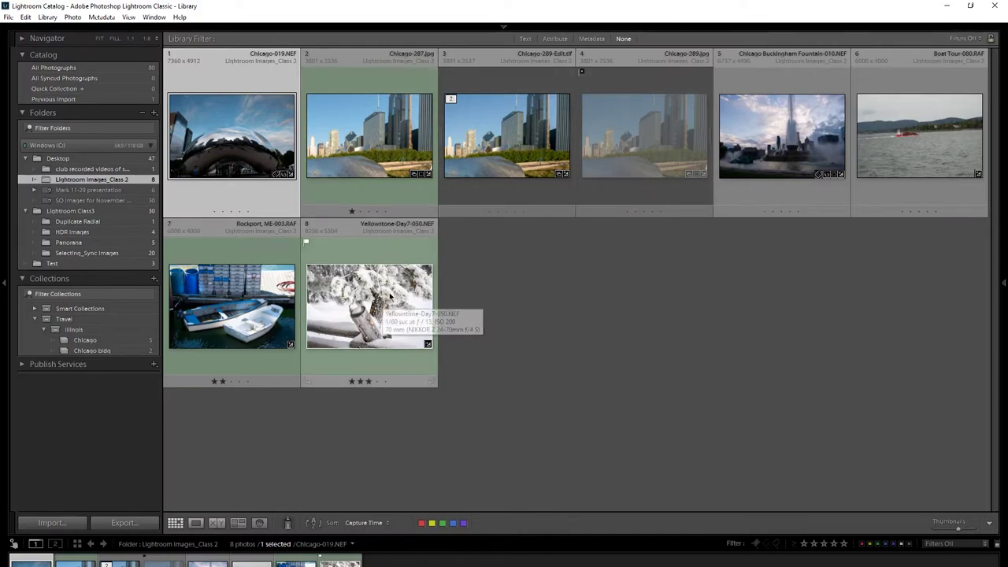
# - Open Chicago-287.jpg in the Develop module with the Graduated Filter tool active
pyautogui.click(361, 146)
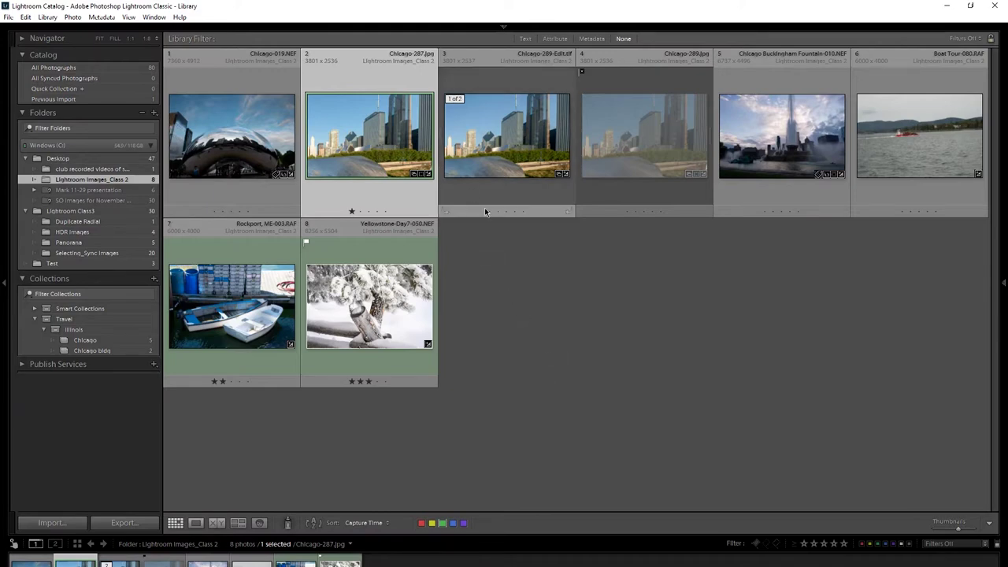
pyautogui.press('d')
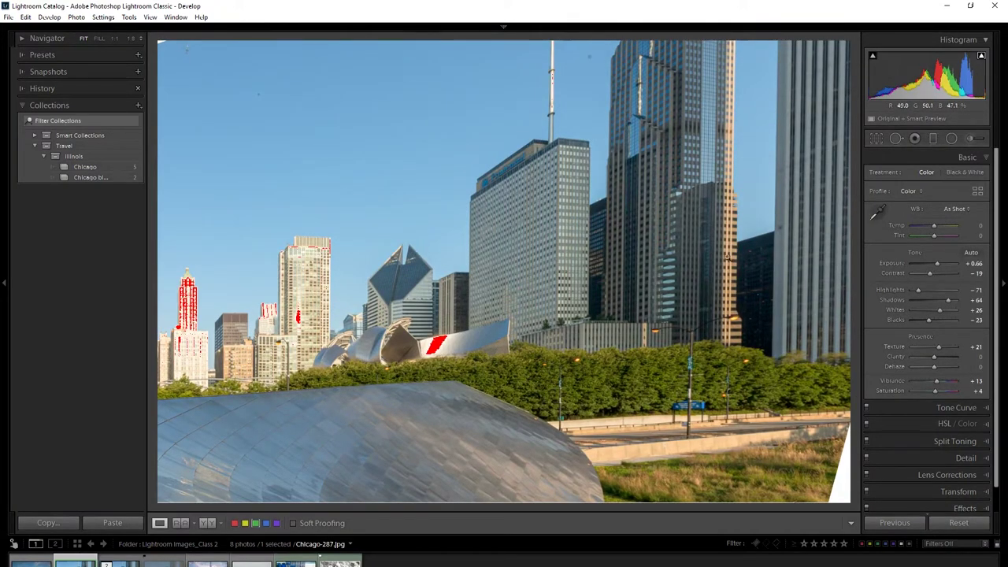
pyautogui.click(934, 138)
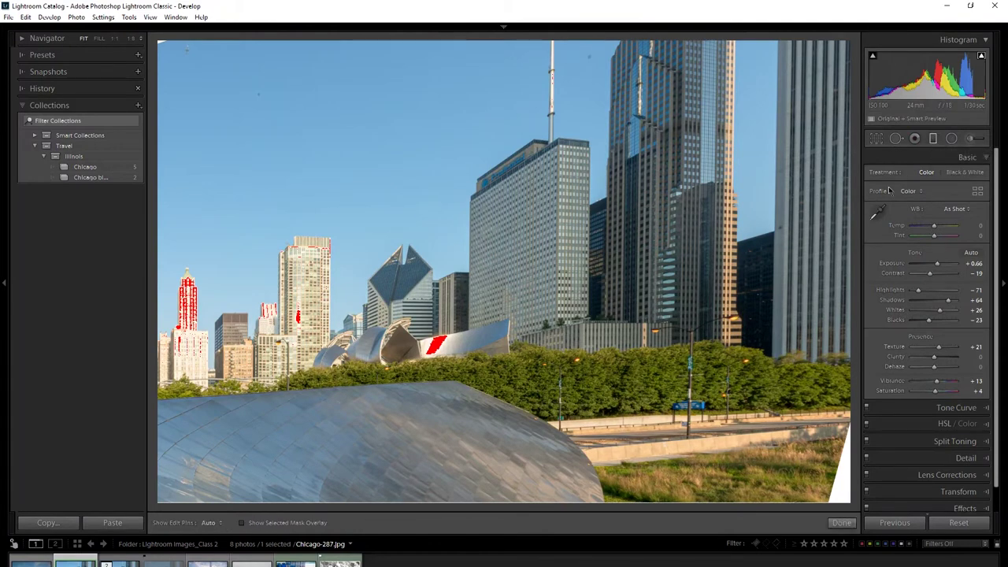
# - Draw a graduated filter from the sky down to the metal sculpture and delete it
pyautogui.moveTo(478, 184); pyautogui.dragTo(486, 444)
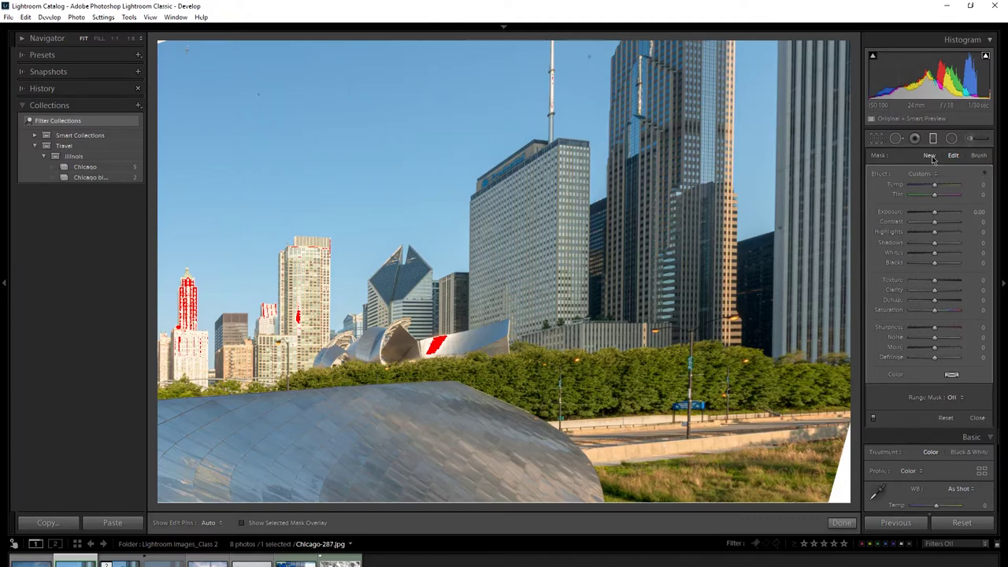
pyautogui.moveTo(755, 442); pyautogui.dragTo(204, 187)
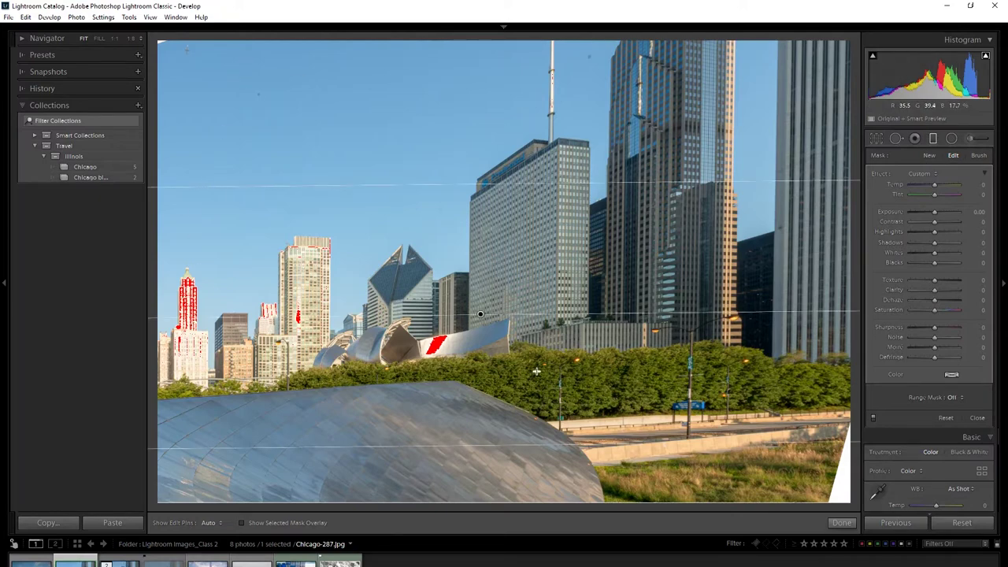
pyautogui.press('Delete')
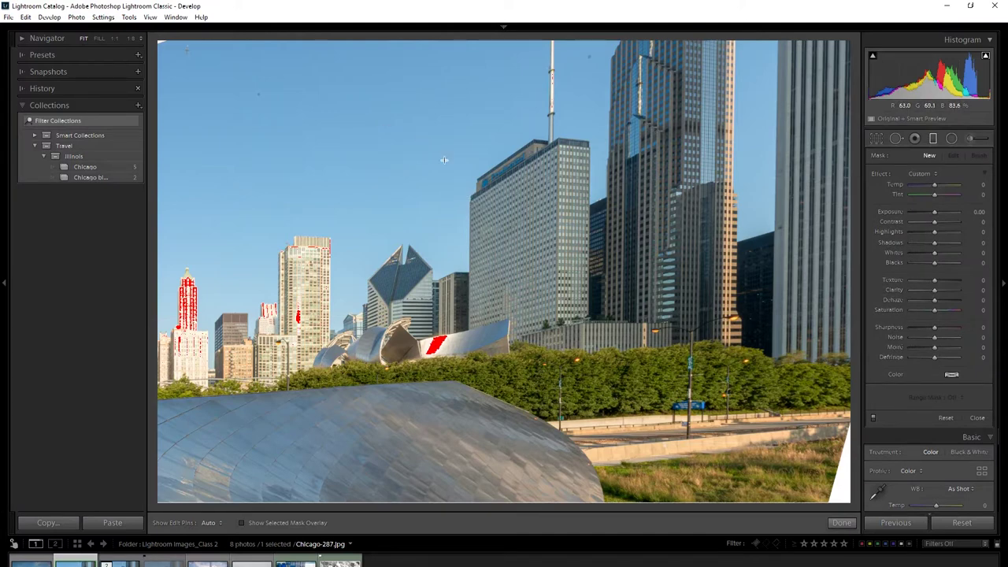
# - Draw a graduated filter from the sky down to the treetops and move it down so its centre lies along the treetops
pyautogui.click(444, 192)
pyautogui.moveTo(443, 192); pyautogui.dragTo(445, 351)
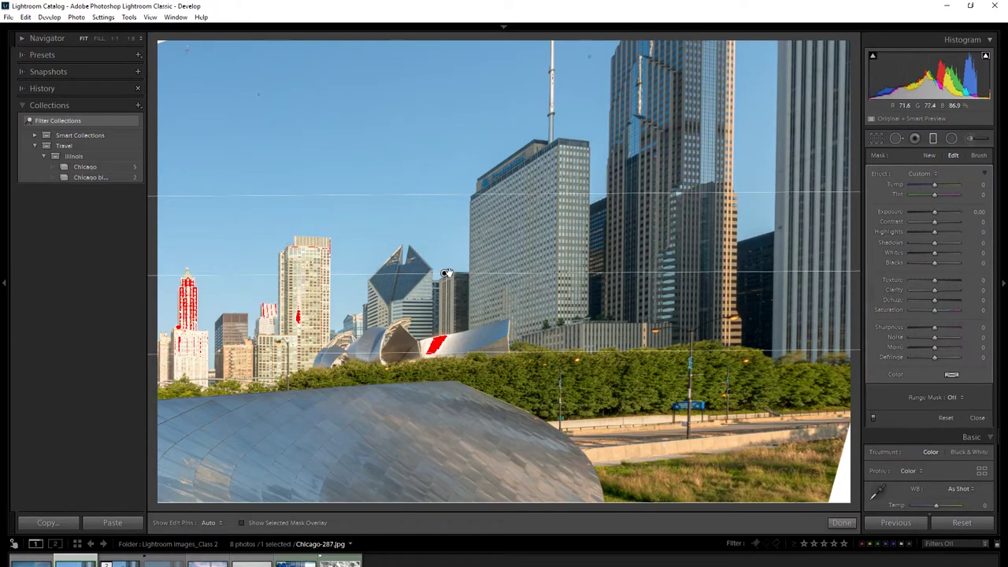
pyautogui.moveTo(444, 273); pyautogui.dragTo(441, 355)
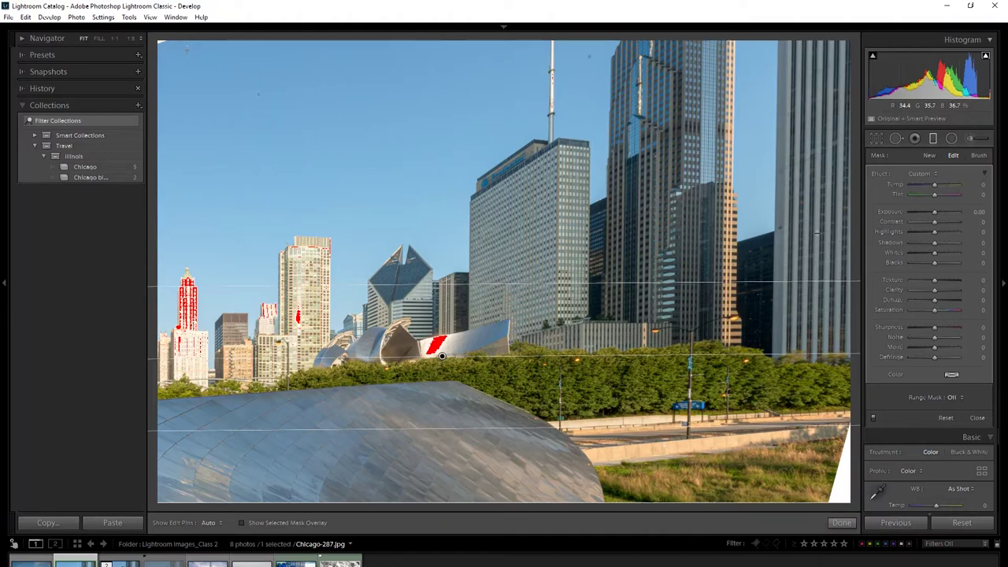
# - Set the graduated filter's exposure to −1.39 and its range mask to Color
pyautogui.moveTo(935, 213); pyautogui.dragTo(929, 220)
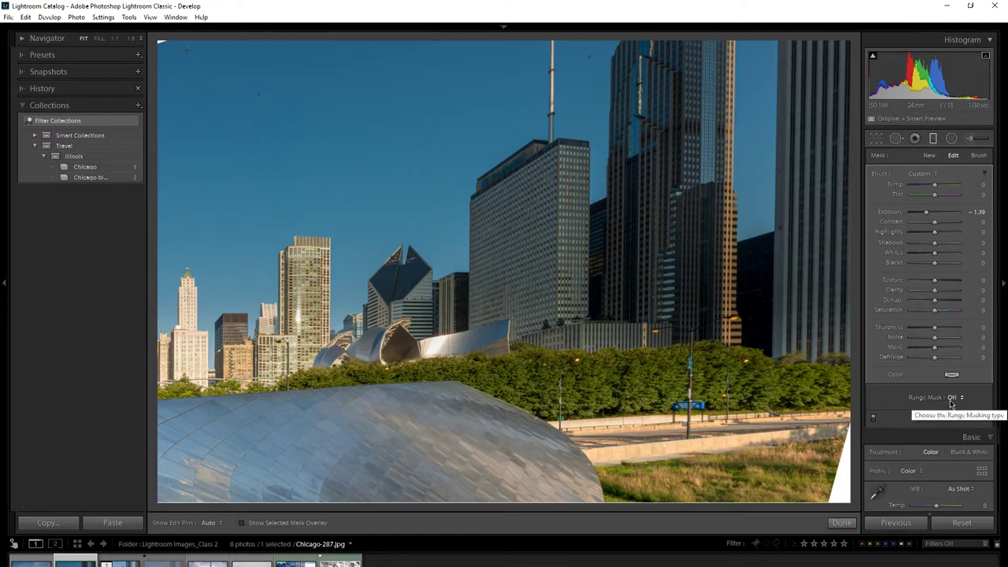
pyautogui.click(951, 399)
pyautogui.click(951, 400)
pyautogui.click(951, 399)
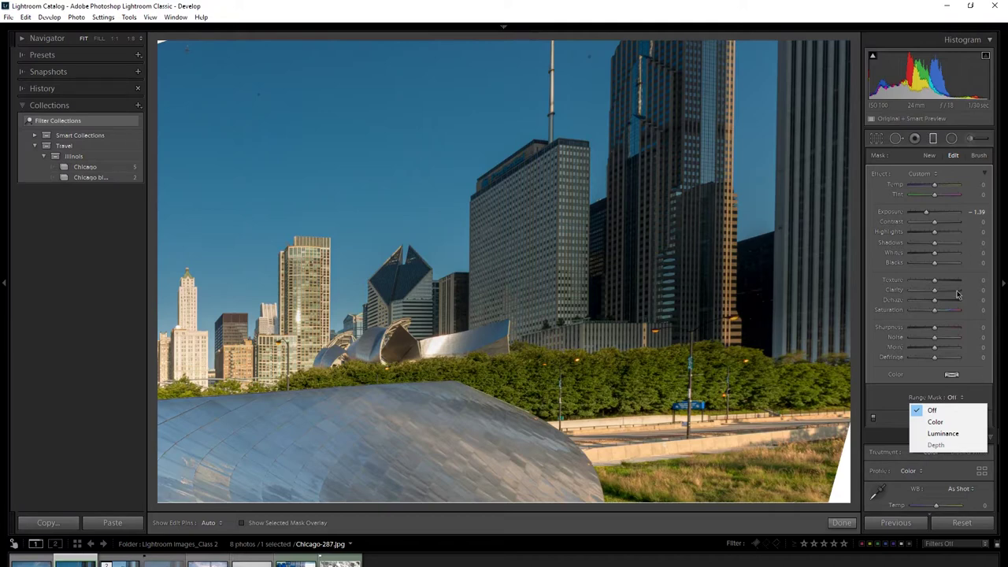
pyautogui.click(948, 423)
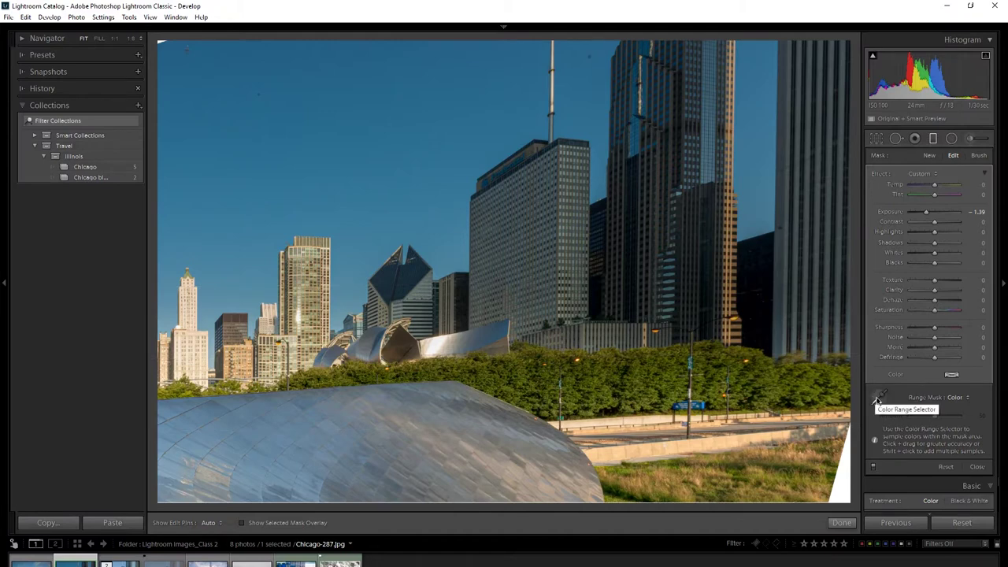
# - Sample the blue sky for the colour range mask, zoom in to 1:1 and return to the fitted view
pyautogui.click(879, 401)
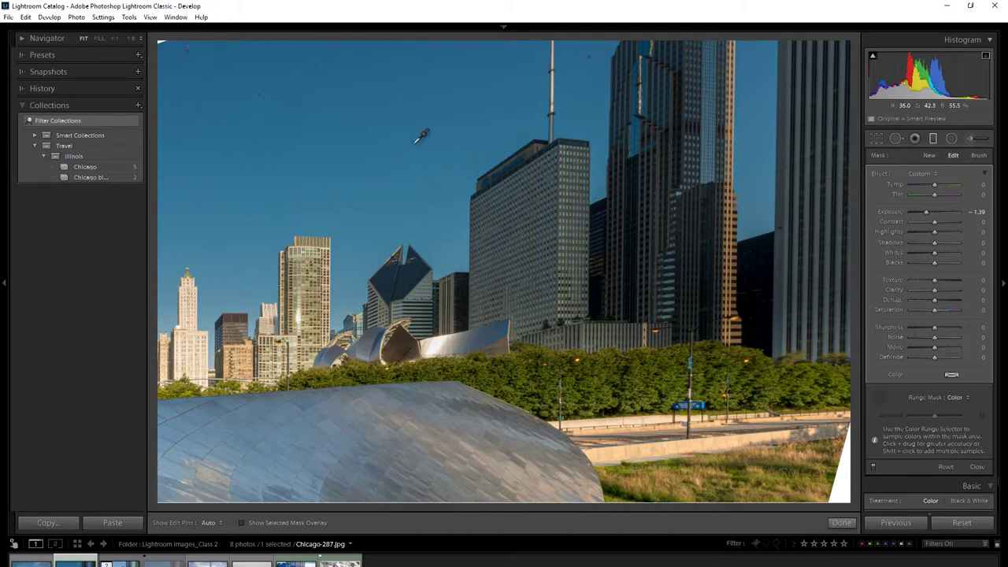
pyautogui.click(414, 142)
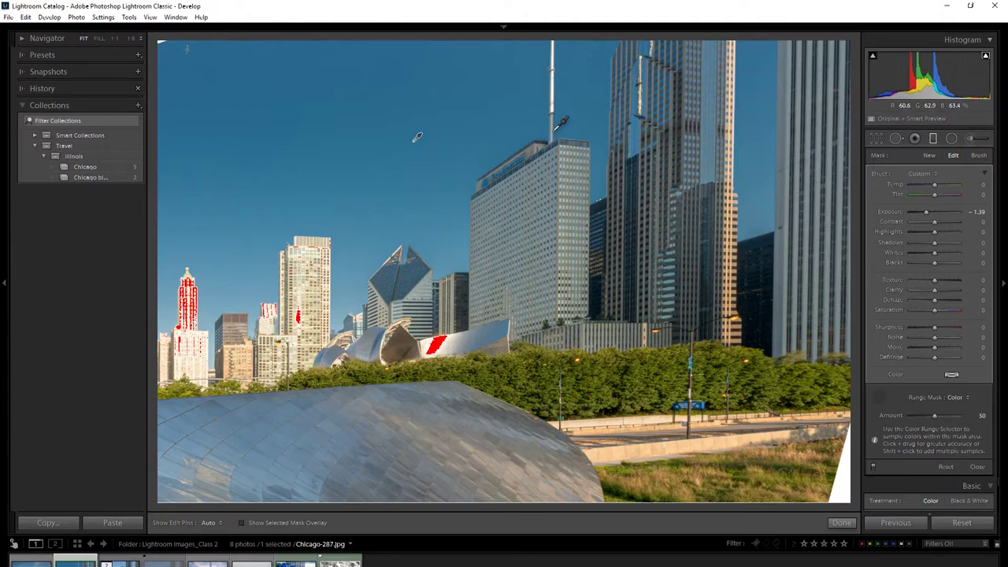
pyautogui.press('alt')
pyautogui.press('z')
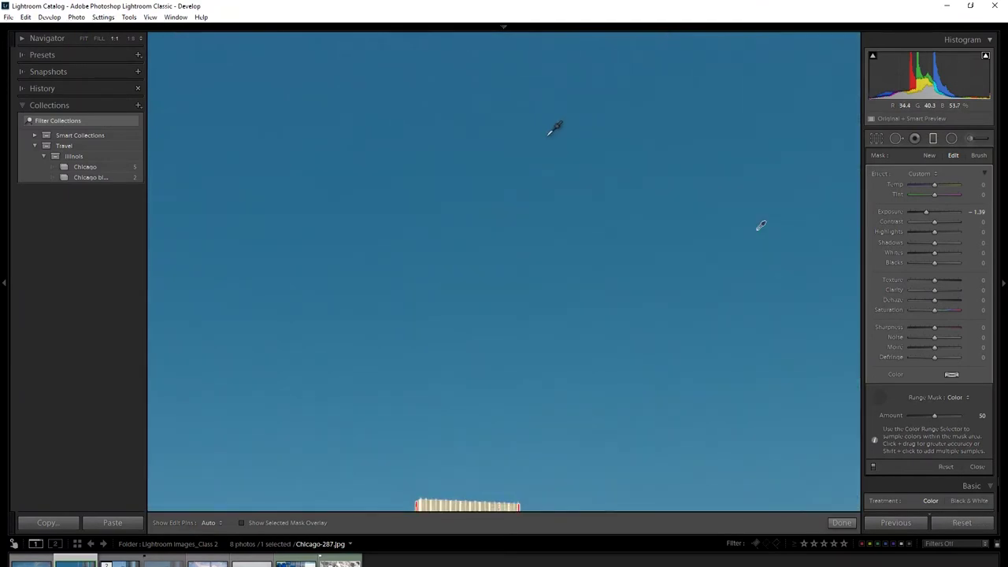
pyautogui.click(84, 38)
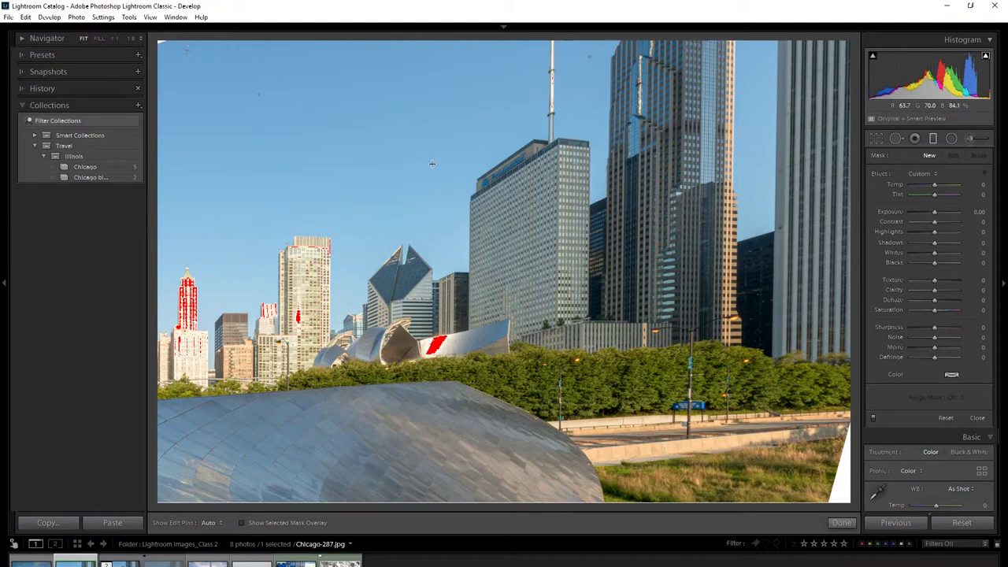
# - Draw a new graduated filter over the sky, move its centre down to the treetops and set its exposure to −0.96
pyautogui.moveTo(432, 164); pyautogui.dragTo(433, 307)
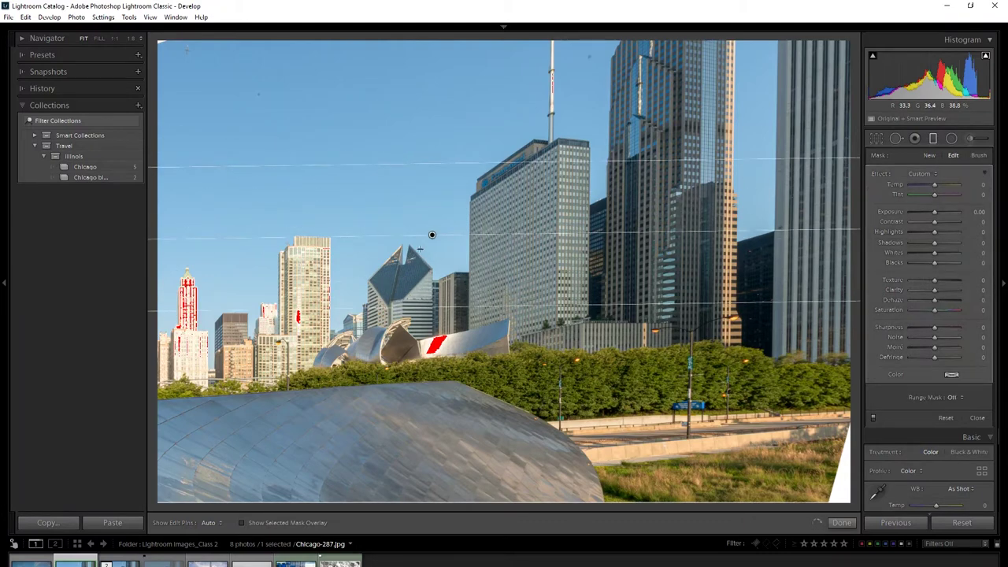
pyautogui.moveTo(431, 234); pyautogui.dragTo(418, 360)
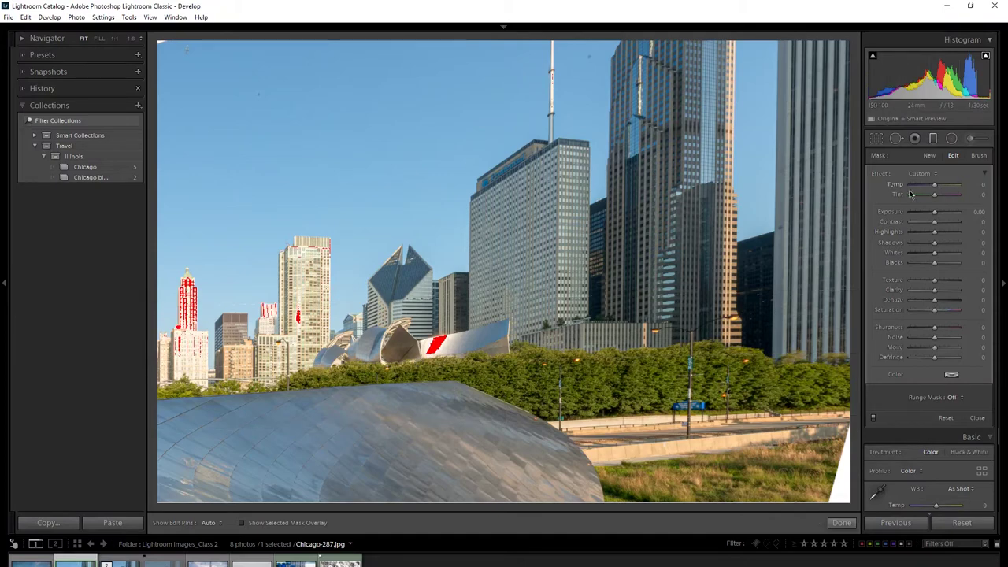
pyautogui.moveTo(934, 213); pyautogui.dragTo(928, 214)
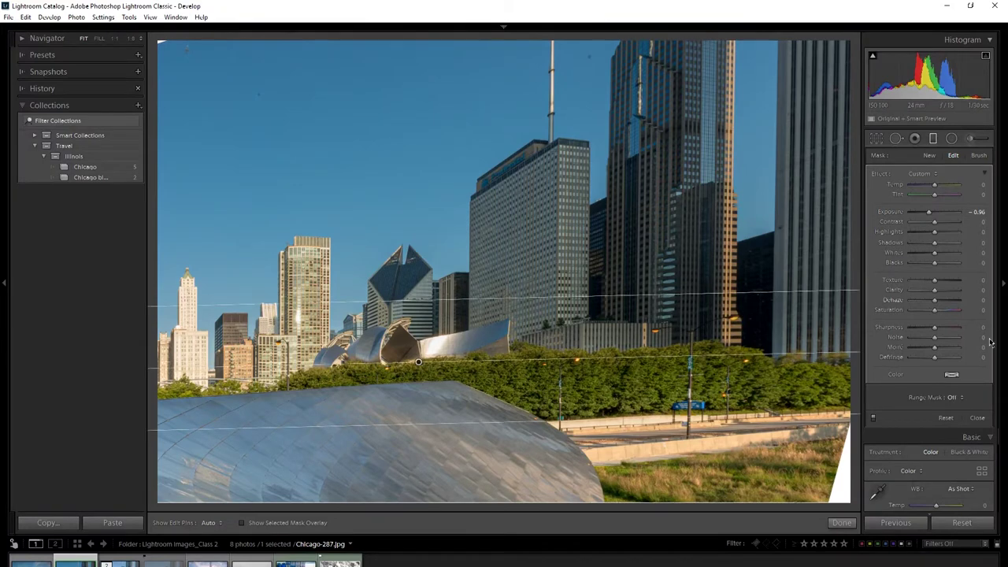
# - Apply a Color range mask to the filter, sampling a rectangular area of the blue sky
pyautogui.click(963, 400)
pyautogui.click(947, 425)
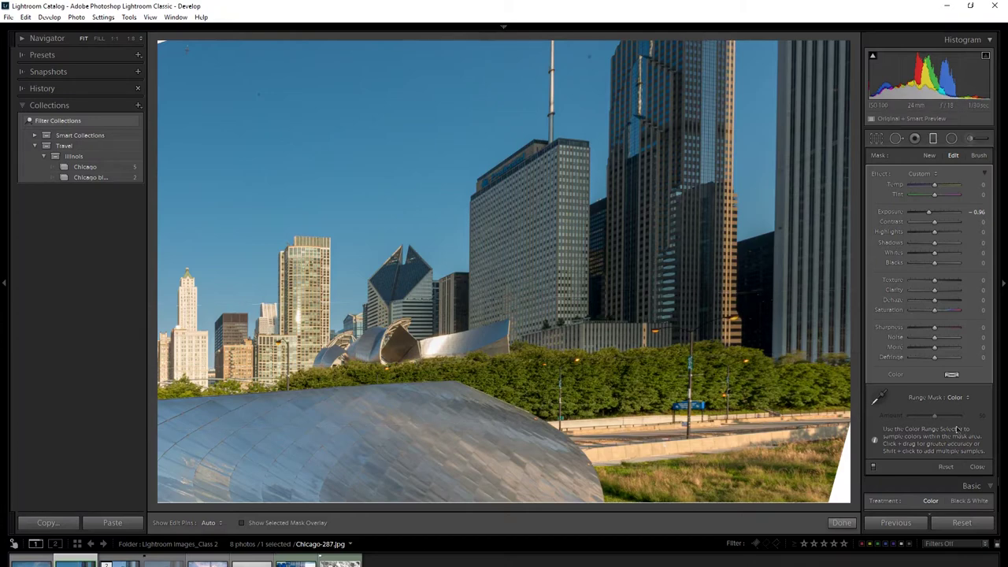
pyautogui.click(877, 398)
pyautogui.moveTo(308, 130); pyautogui.dragTo(358, 153)
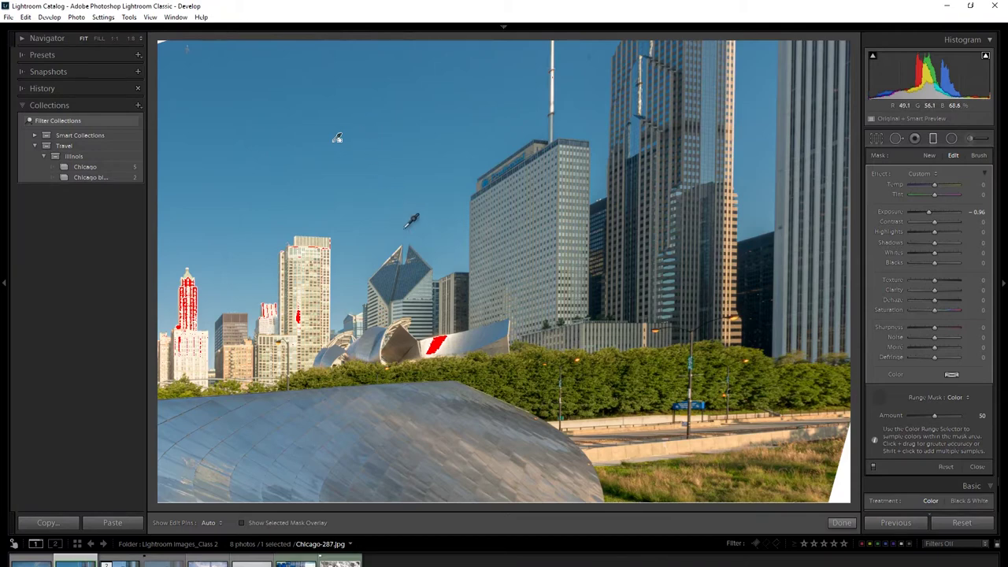
# - Show the selected mask overlay and set the colour range mask's Amount to 68
pyautogui.click(242, 523)
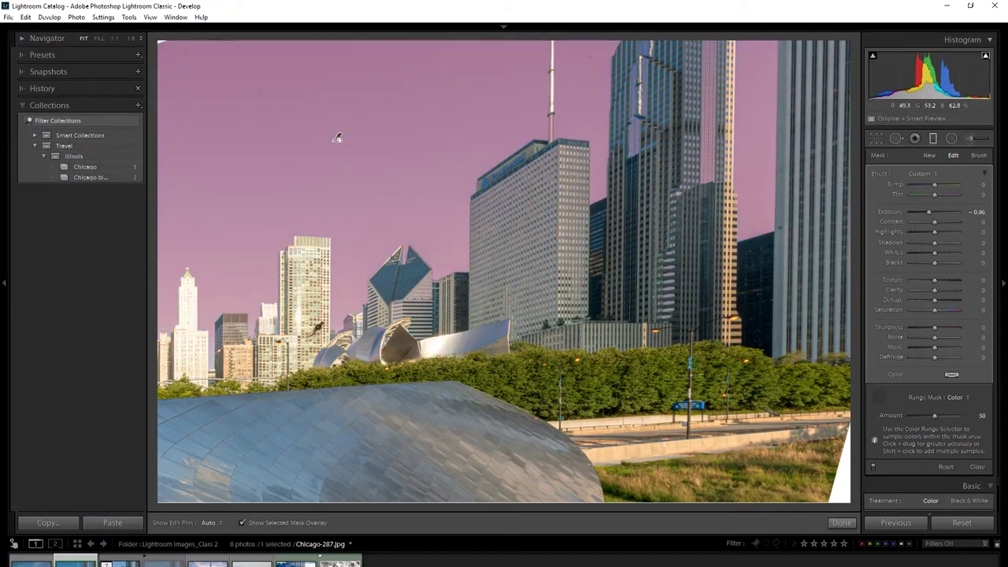
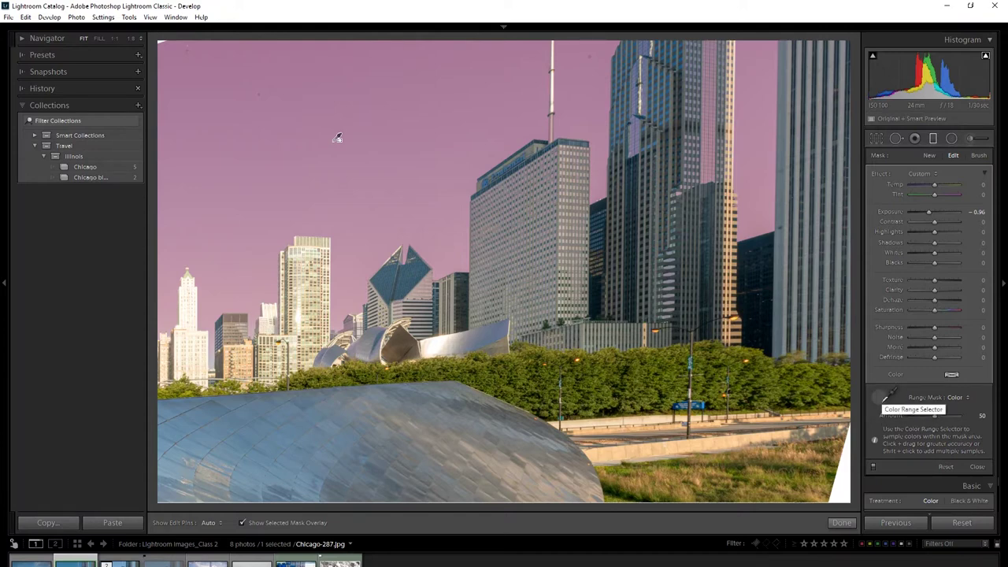
pyautogui.click(888, 396)
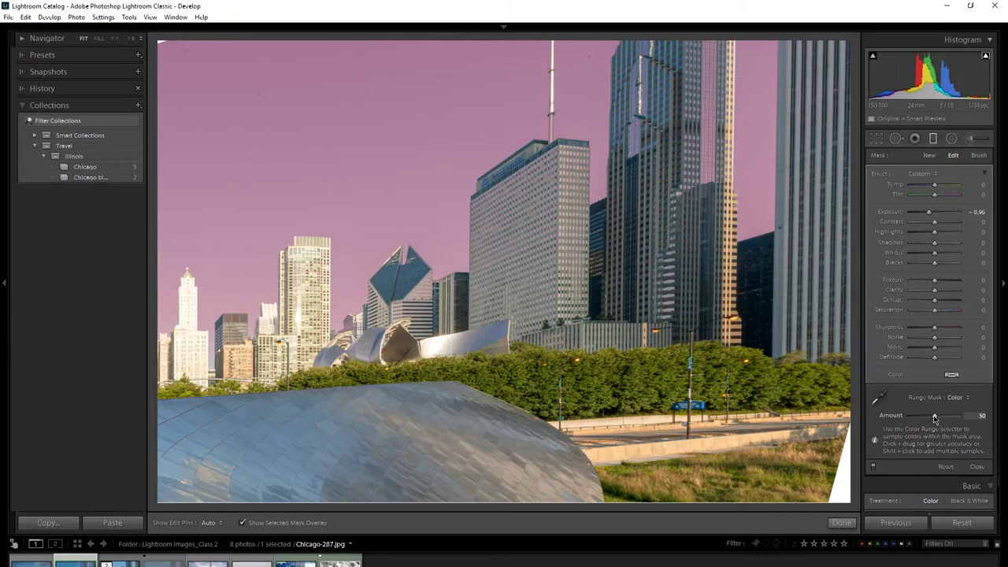
pyautogui.moveTo(934, 418); pyautogui.dragTo(943, 420)
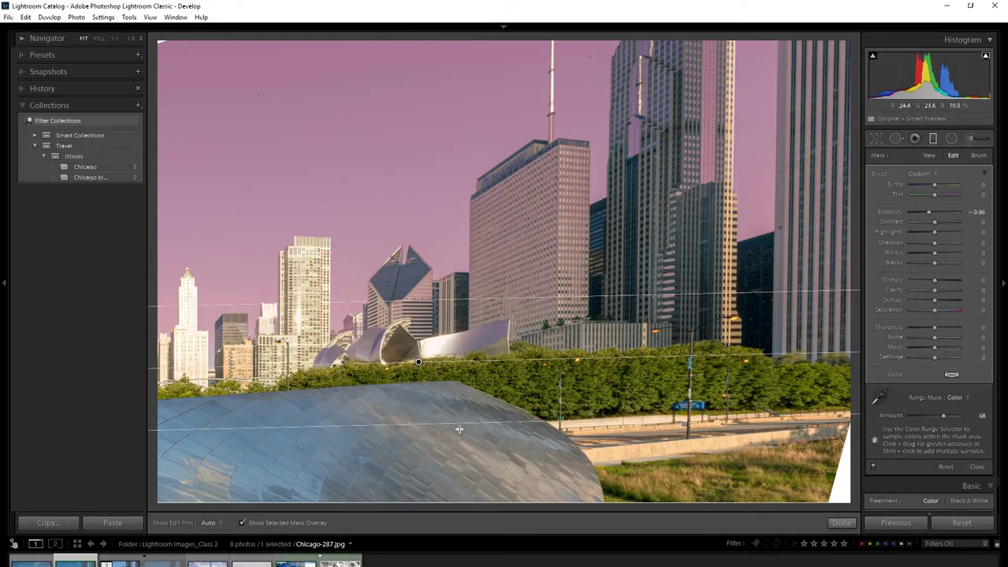
pyautogui.click(244, 521)
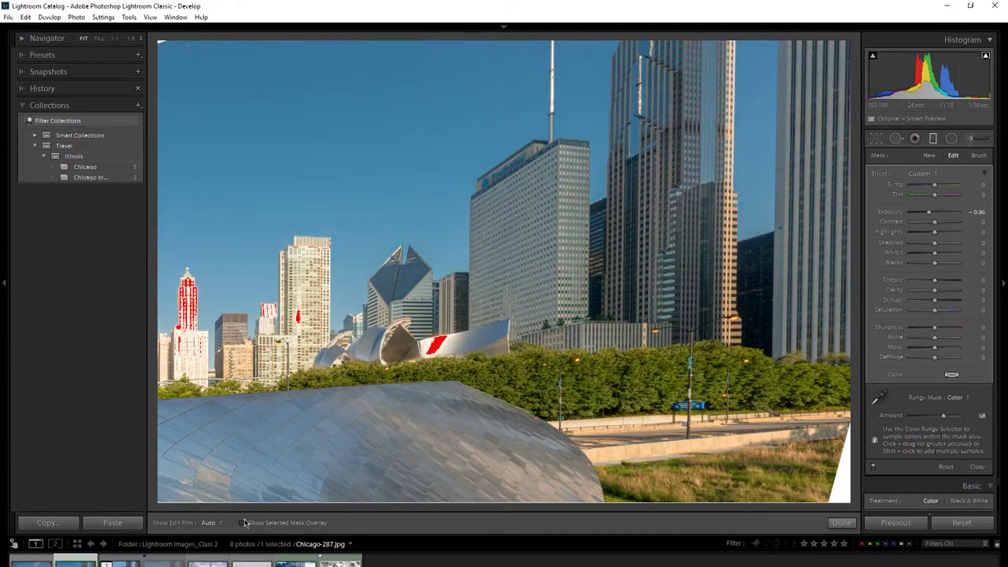
pyautogui.click(244, 522)
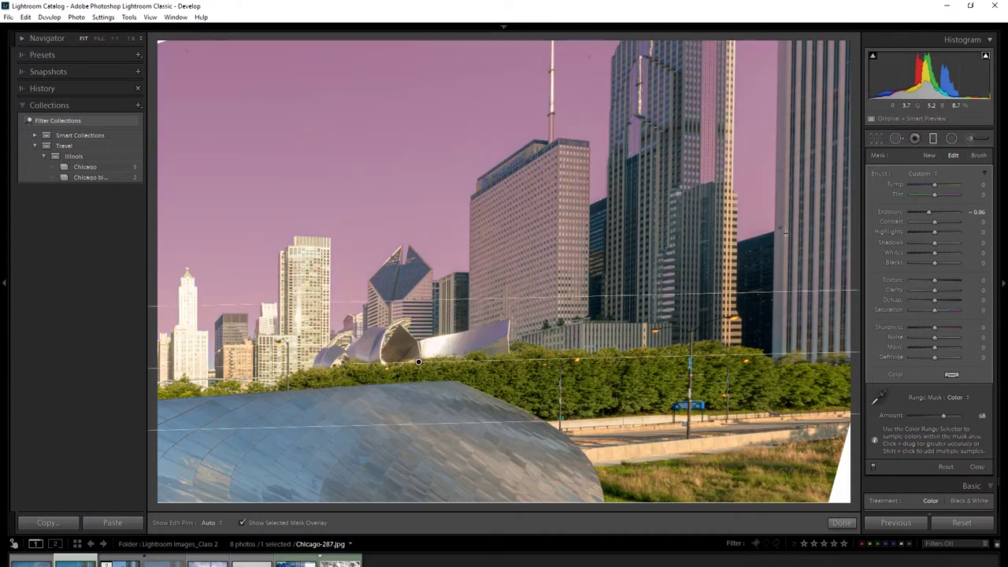
# - Erase the filter's mask from the tall dark skyscraper with the filter brush and hide the mask overlay
pyautogui.click(980, 156)
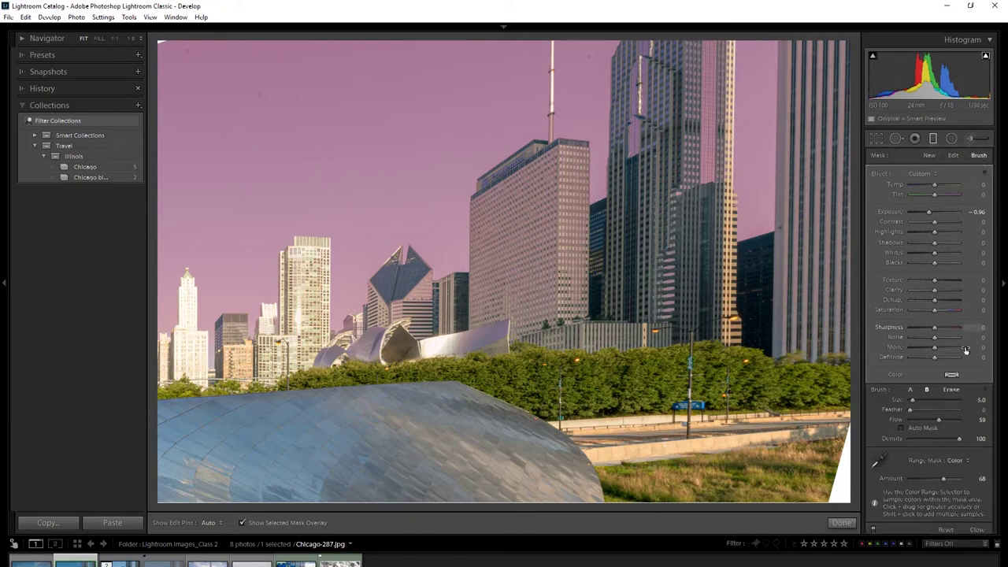
pyautogui.click(951, 390)
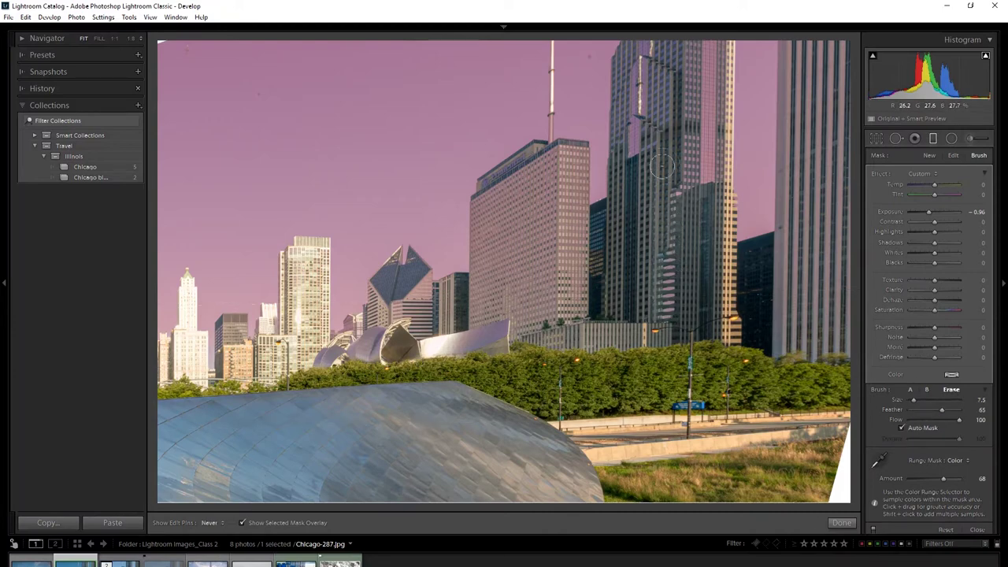
pyautogui.moveTo(669, 88)
pyautogui.mouseDown()
pyautogui.moveTo(687, 53)
pyautogui.moveTo(667, 118)
pyautogui.moveTo(647, 55)
pyautogui.moveTo(638, 107)
pyautogui.moveTo(625, 95)
pyautogui.moveTo(634, 164)
pyautogui.moveTo(655, 102)
pyautogui.moveTo(641, 51)
pyautogui.moveTo(655, 199)
pyautogui.mouseUp()
pyautogui.click(243, 523)
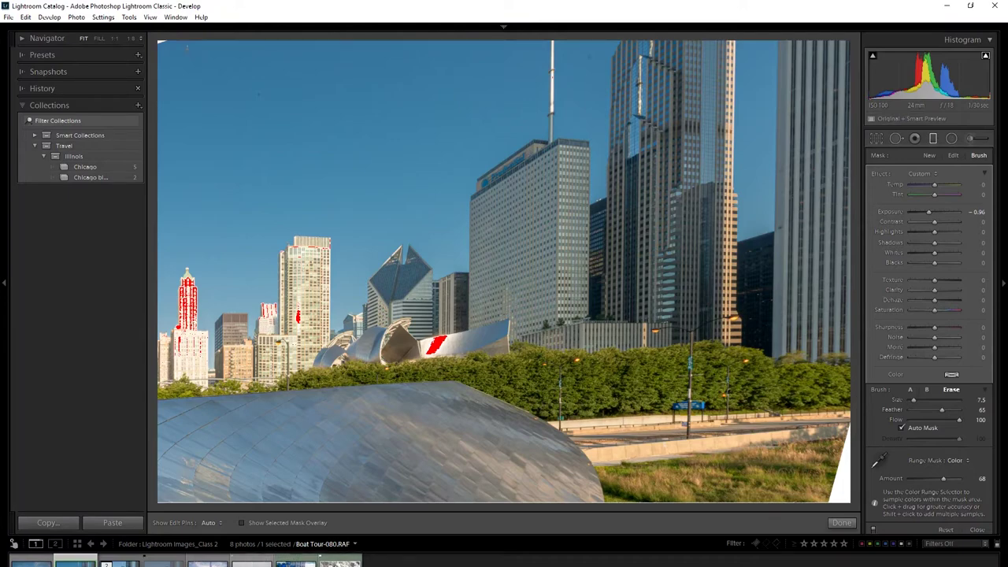
# - On Boat Tour-080.RAF, draw a graduated filter from the sky down to the red boat with exposure −0.35
pyautogui.click(252, 560)
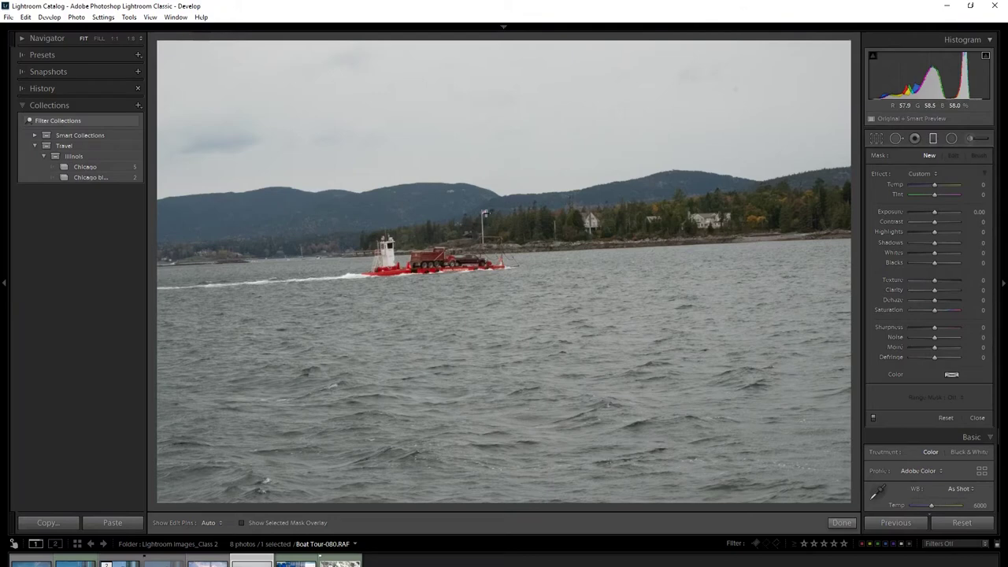
pyautogui.moveTo(470, 157); pyautogui.dragTo(481, 265)
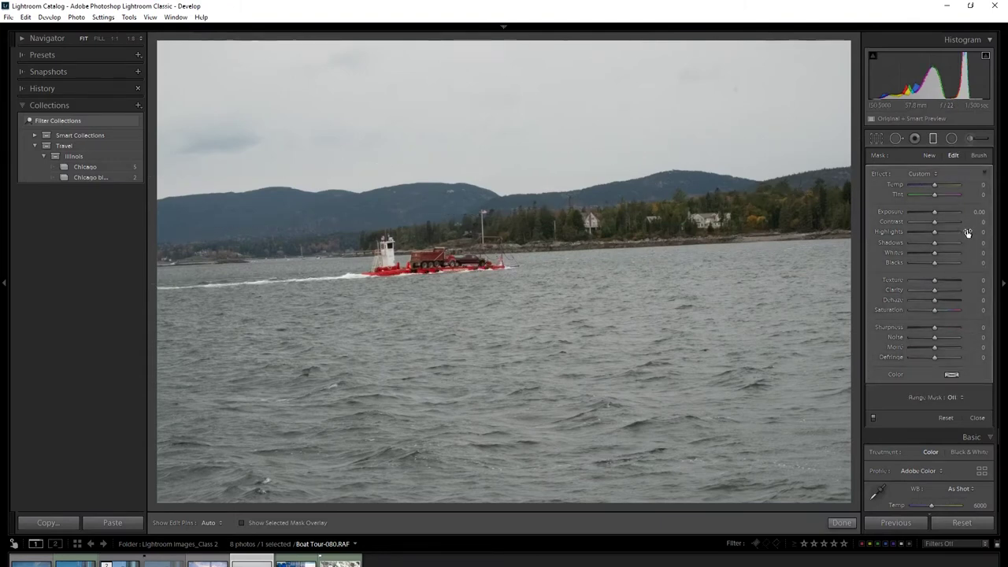
pyautogui.moveTo(936, 211); pyautogui.dragTo(932, 213)
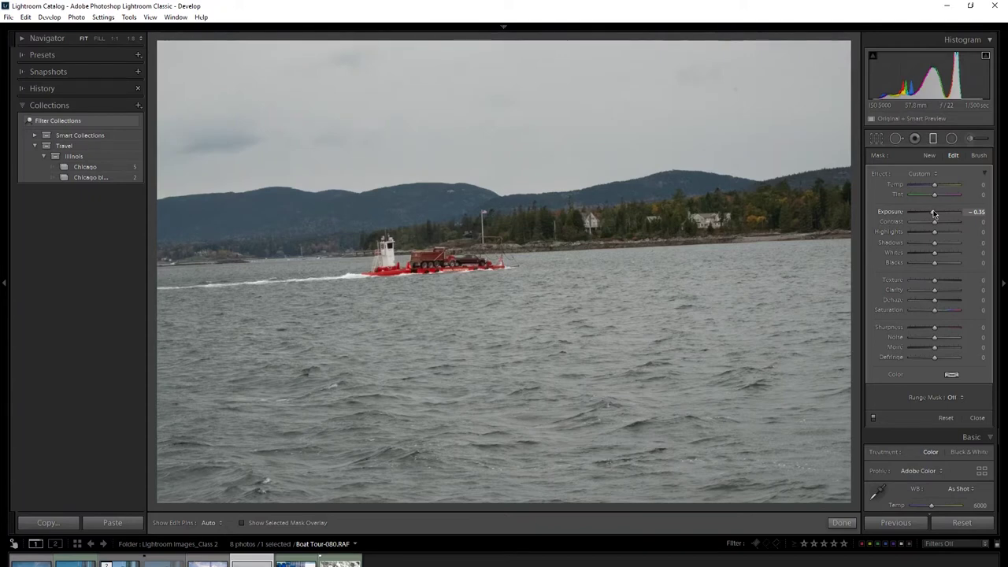
# - Apply a Luminance range mask, show the luminance mask and set its range to 46/100 to isolate the sky
pyautogui.click(950, 398)
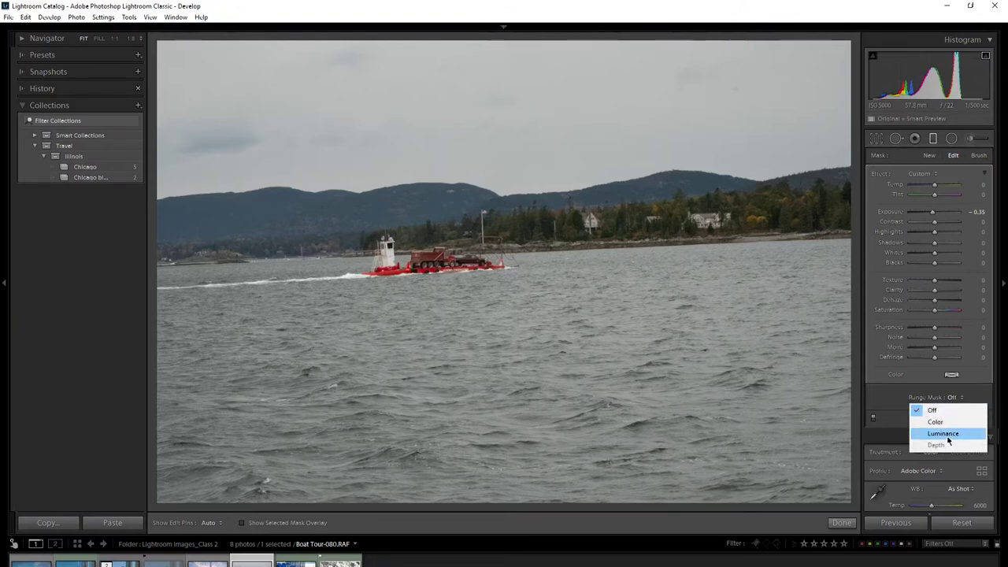
pyautogui.click(945, 434)
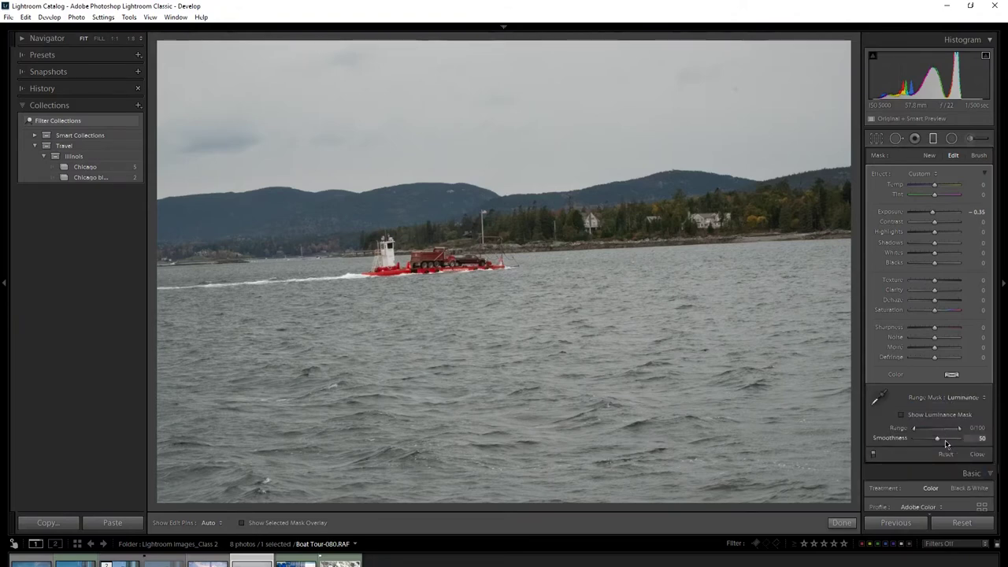
pyautogui.click(902, 415)
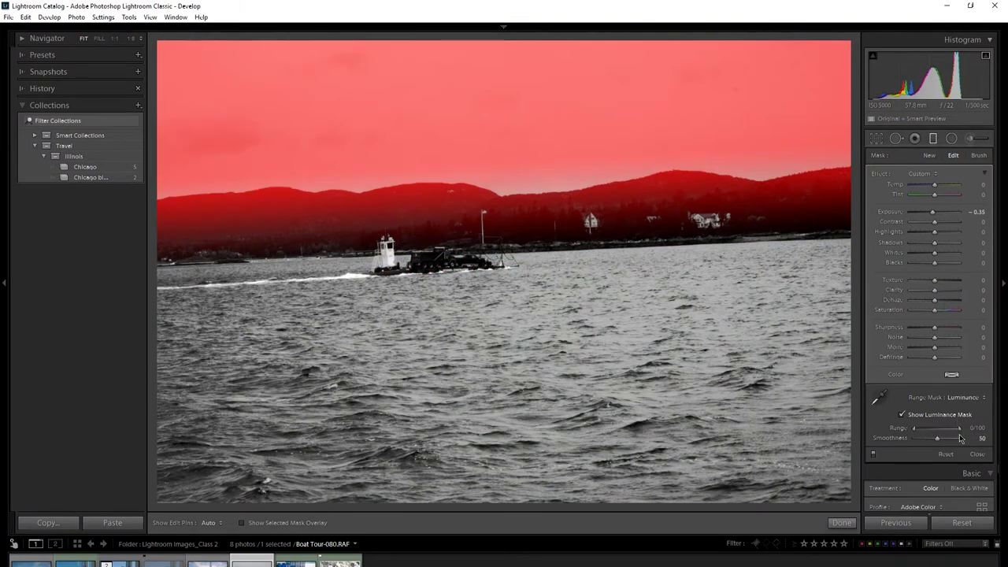
pyautogui.moveTo(958, 428); pyautogui.dragTo(954, 431)
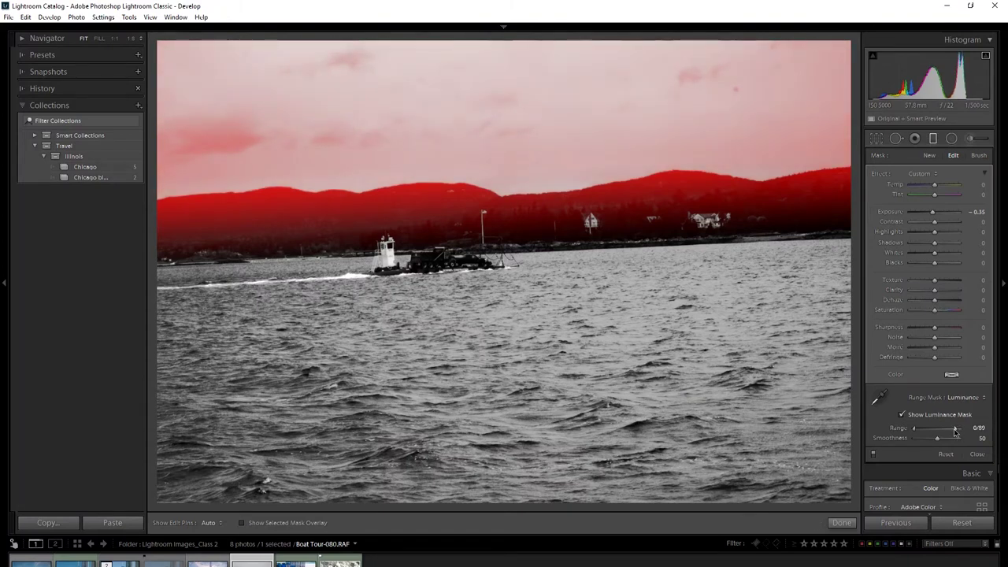
pyautogui.moveTo(956, 431); pyautogui.dragTo(965, 432)
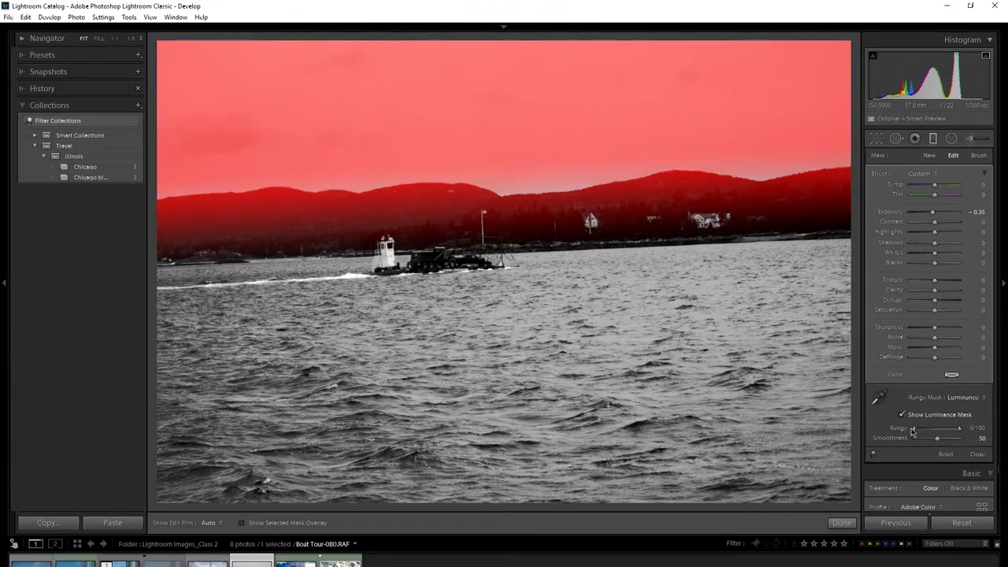
pyautogui.moveTo(914, 429); pyautogui.dragTo(933, 428)
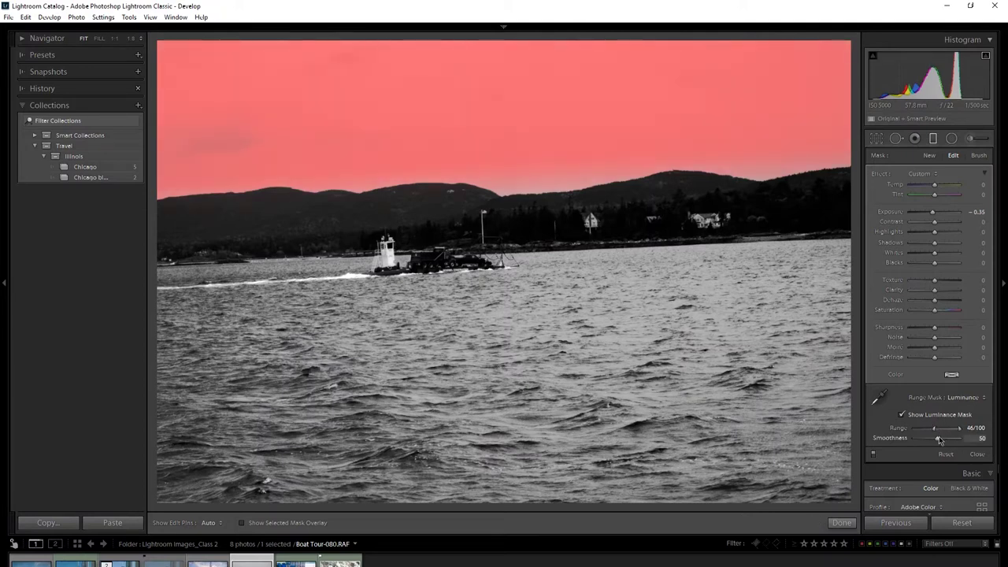
# - Set the luminance mask's smoothness to 40 and hide the luminance mask display
pyautogui.moveTo(944, 438); pyautogui.dragTo(933, 446)
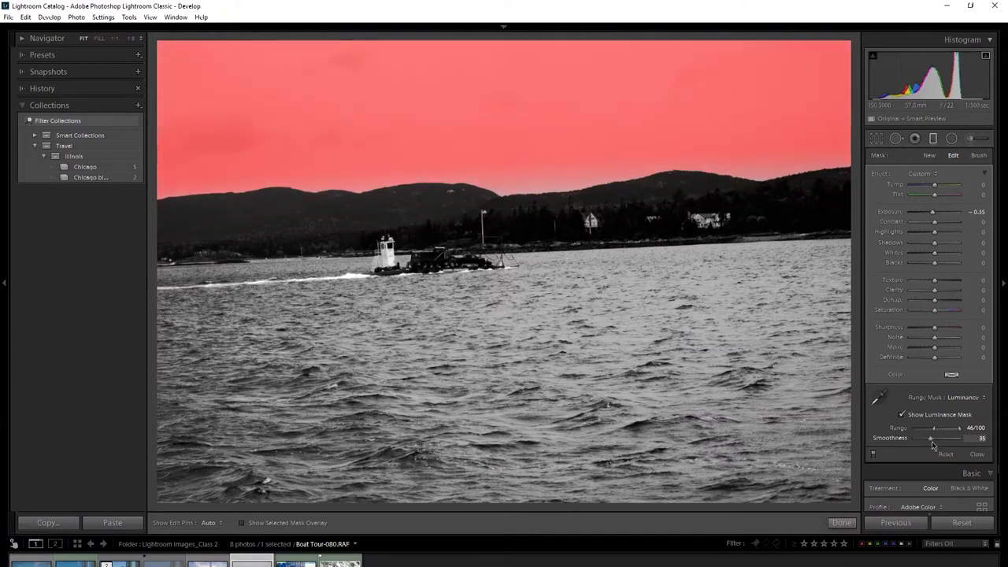
pyautogui.moveTo(932, 445); pyautogui.dragTo(935, 444)
pyautogui.click(904, 415)
pyautogui.click(903, 415)
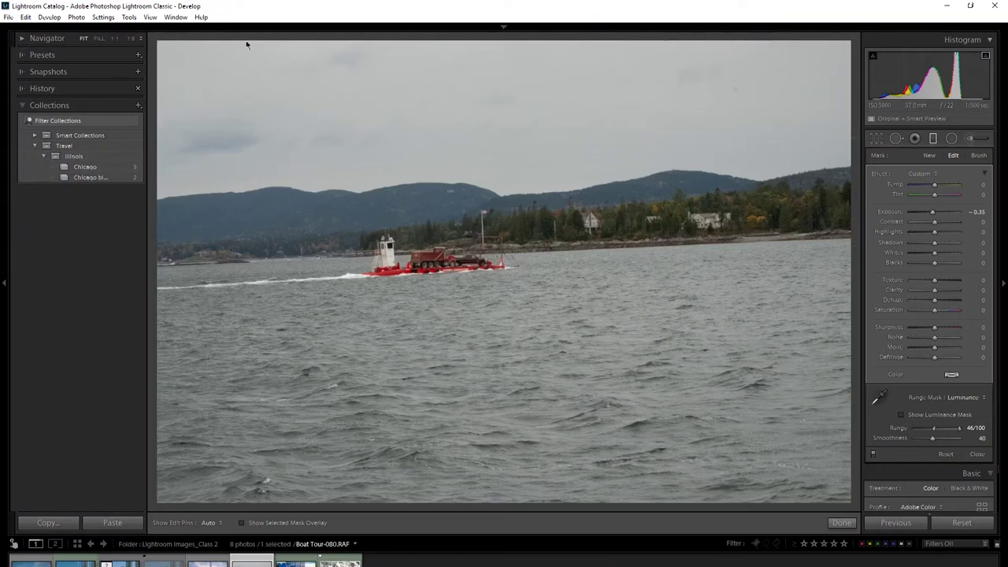
# - Return to the Library grid and browse the photos in the Lightroom Class3 folder down to the HDR images
pyautogui.moveTo(315, 27)
pyautogui.press('g')
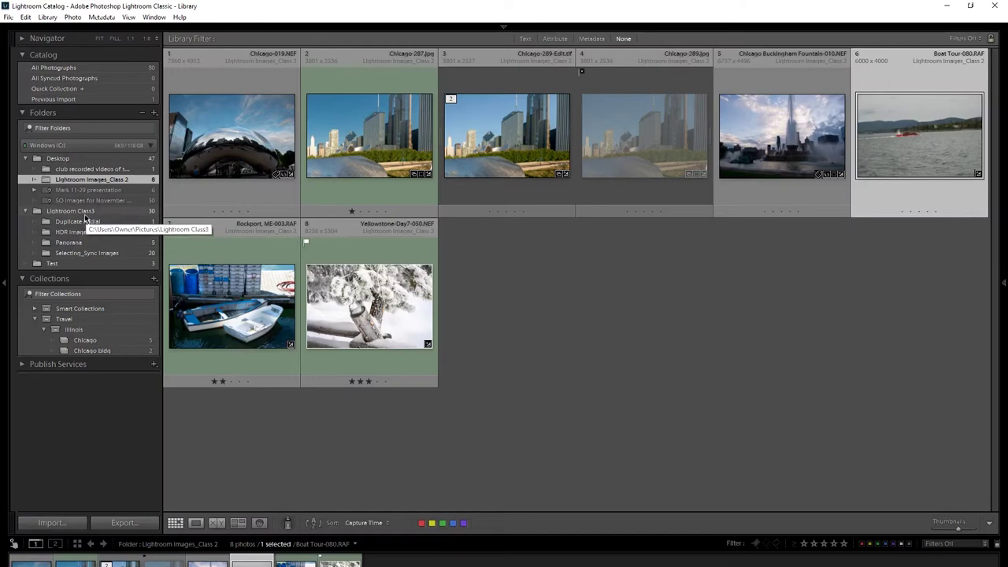
pyautogui.click(85, 211)
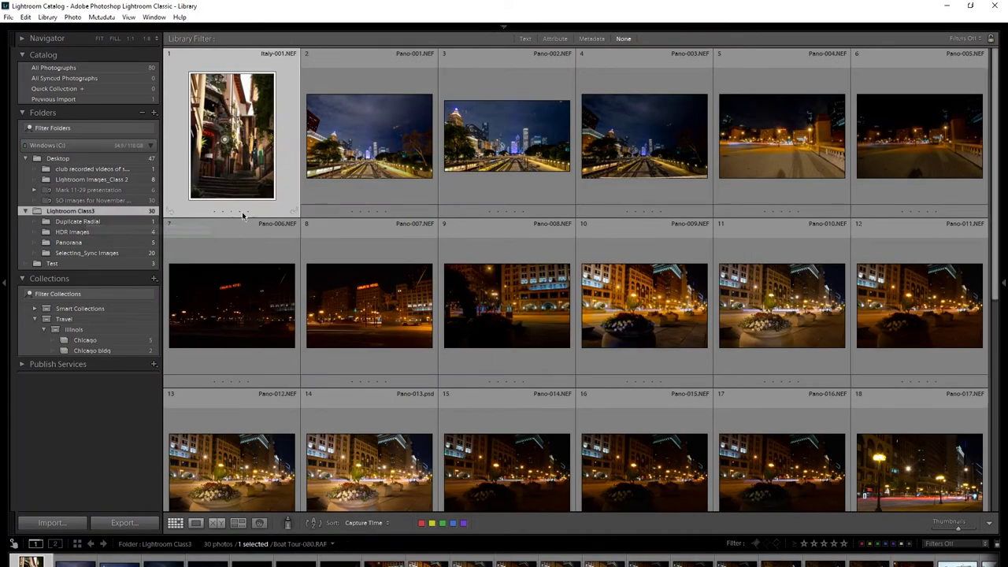
pyautogui.scroll(-5, 236, 221)
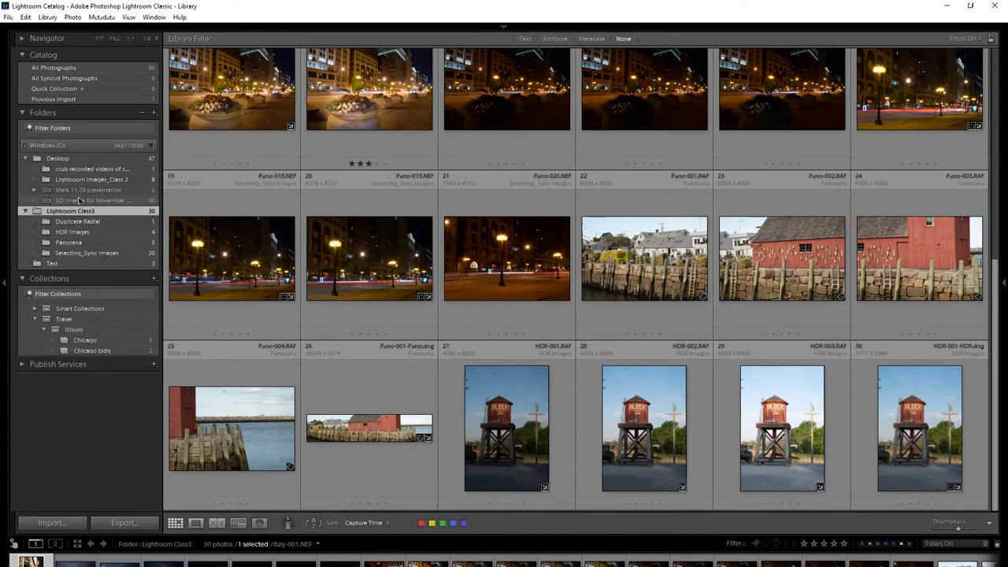
# - Browse the photos in the Lightroom Images_Class 2, club recorded videos and Desktop folders, and return to the Lightroom Class3 folder
pyautogui.click(100, 180)
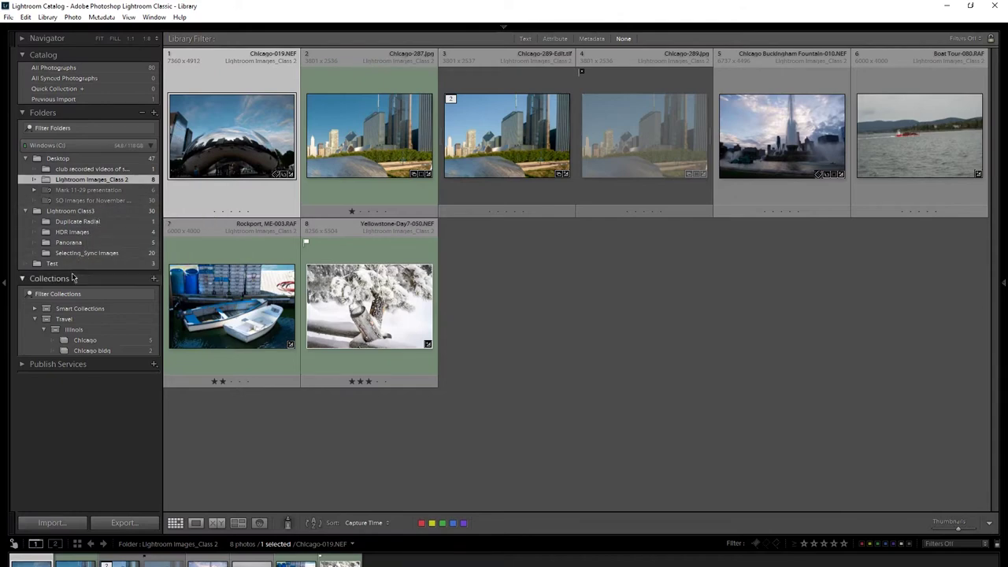
pyautogui.click(85, 170)
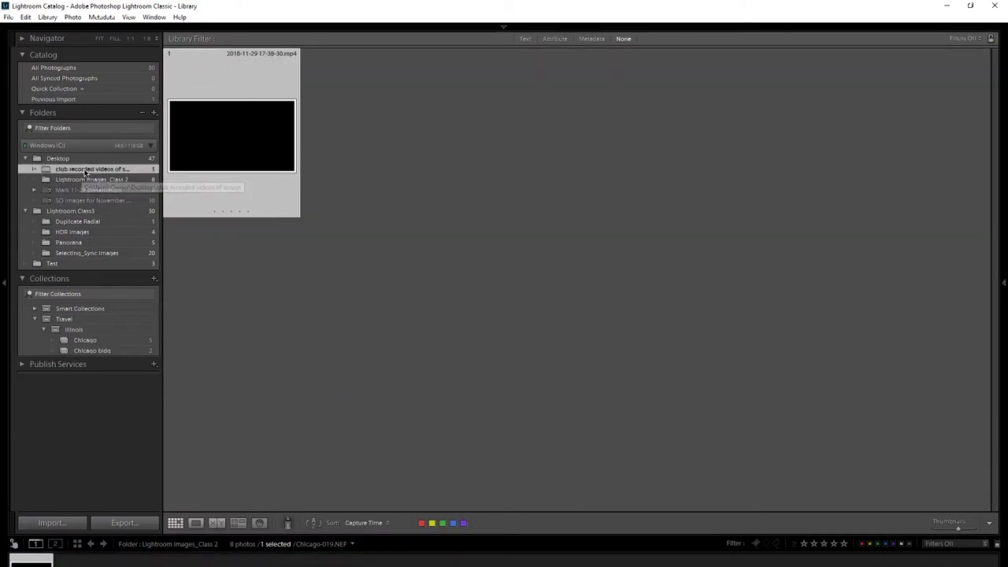
pyautogui.click(79, 159)
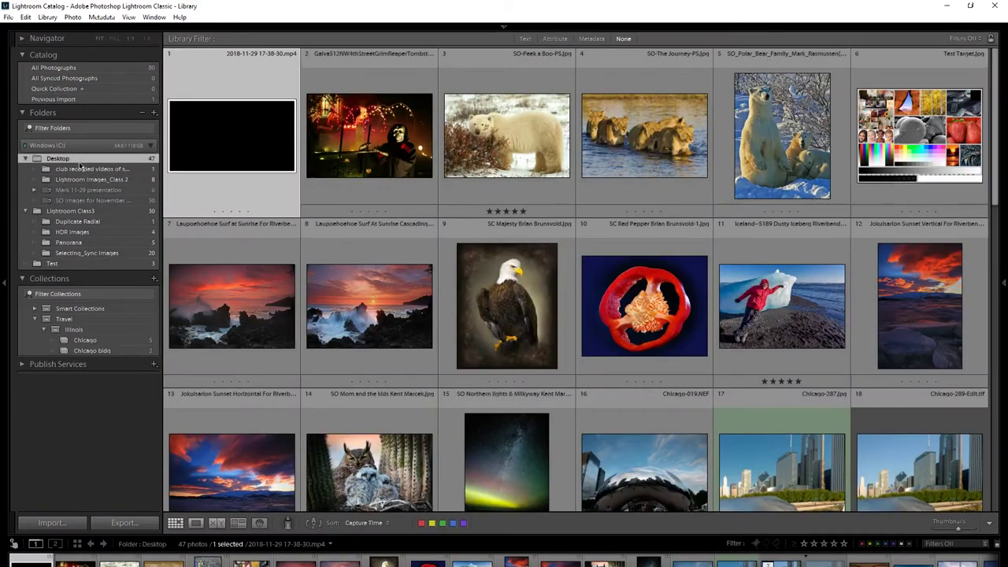
pyautogui.scroll(-3, 560, 188)
pyautogui.scroll(-5, 557, 189)
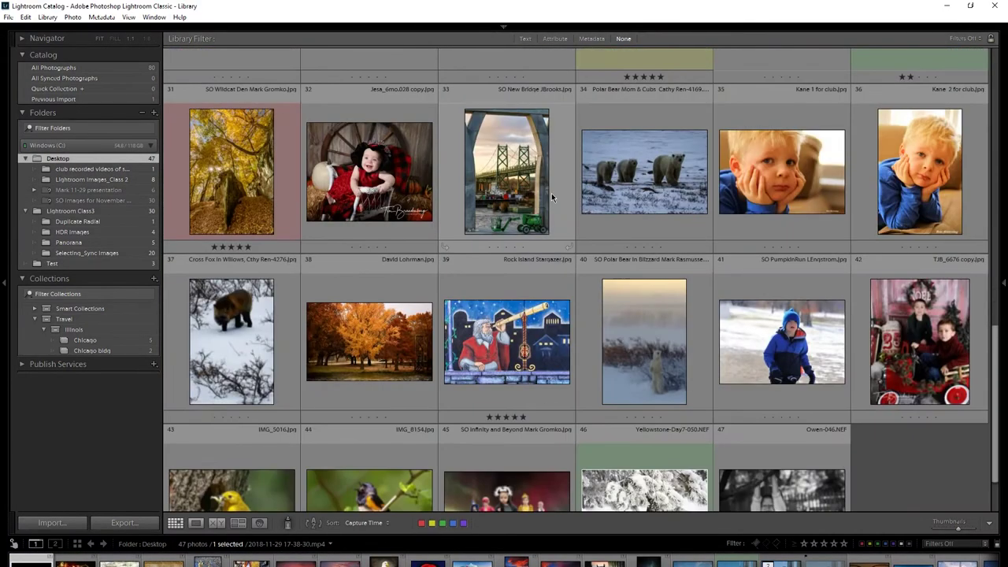
pyautogui.scroll(6, 548, 194)
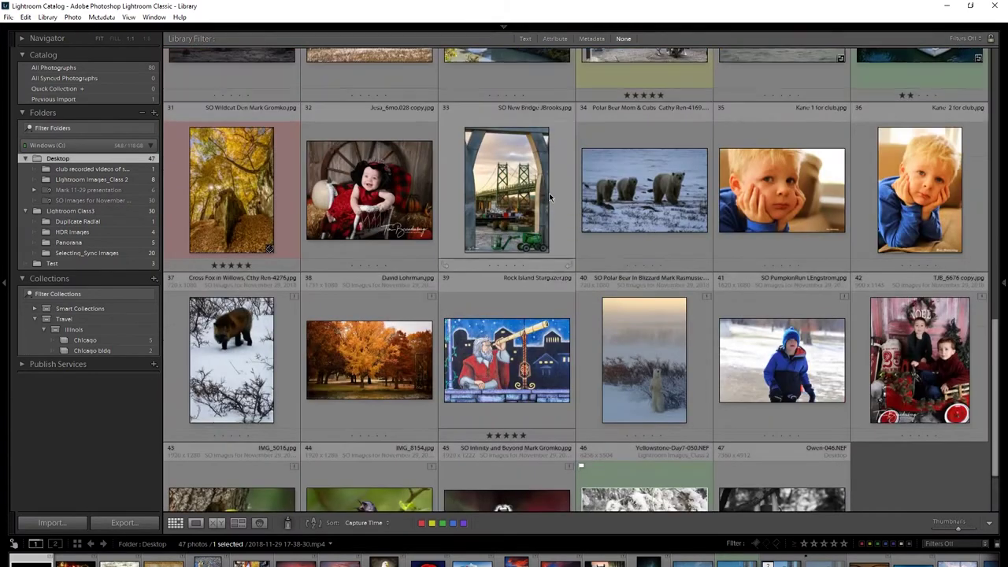
pyautogui.scroll(2, 548, 193)
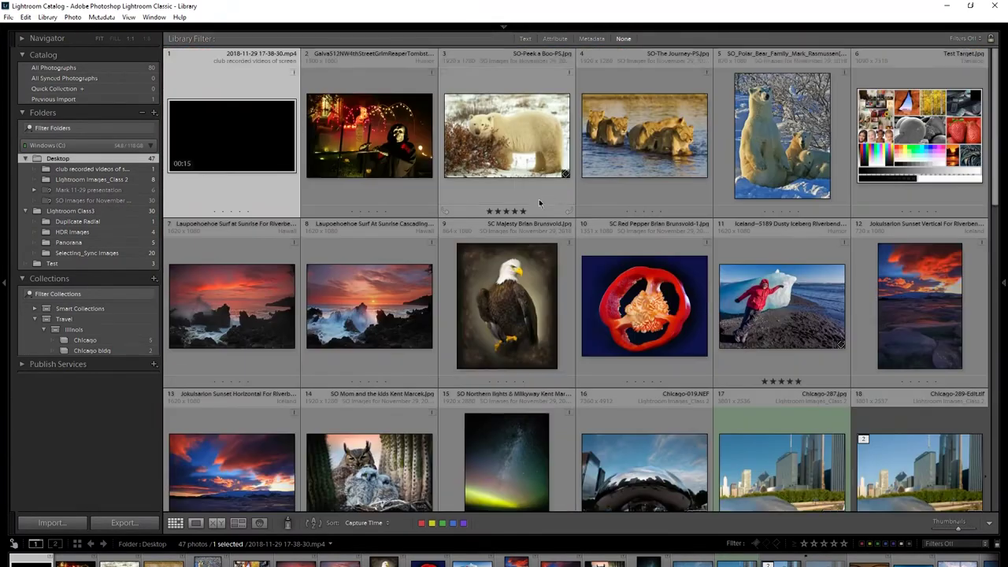
pyautogui.click(84, 213)
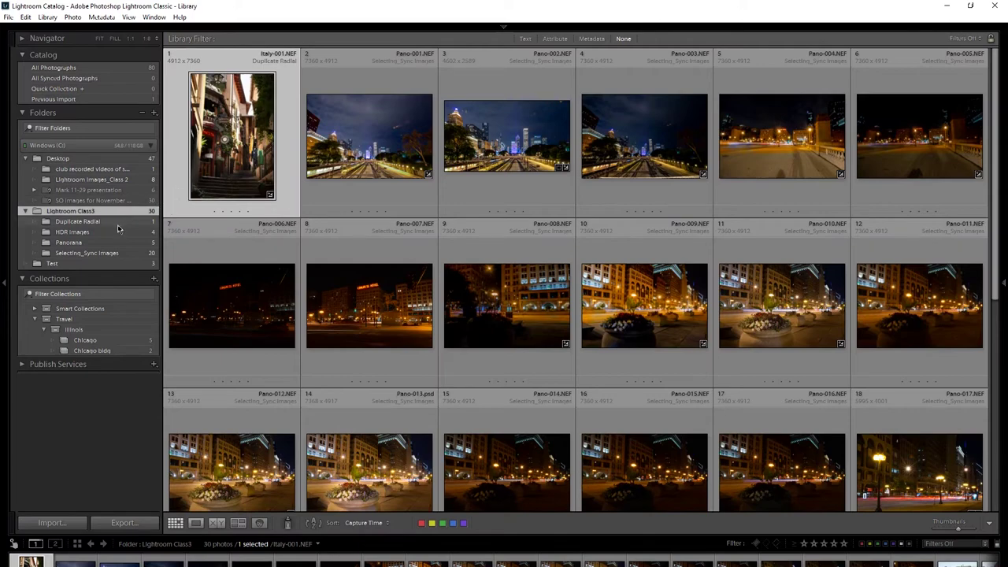
# - Open Chicago-287.jpg from Lightroom Images_Class 2 in Develop and narrow the transition of its existing graduated filter by raising the lower boundary
pyautogui.click(89, 180)
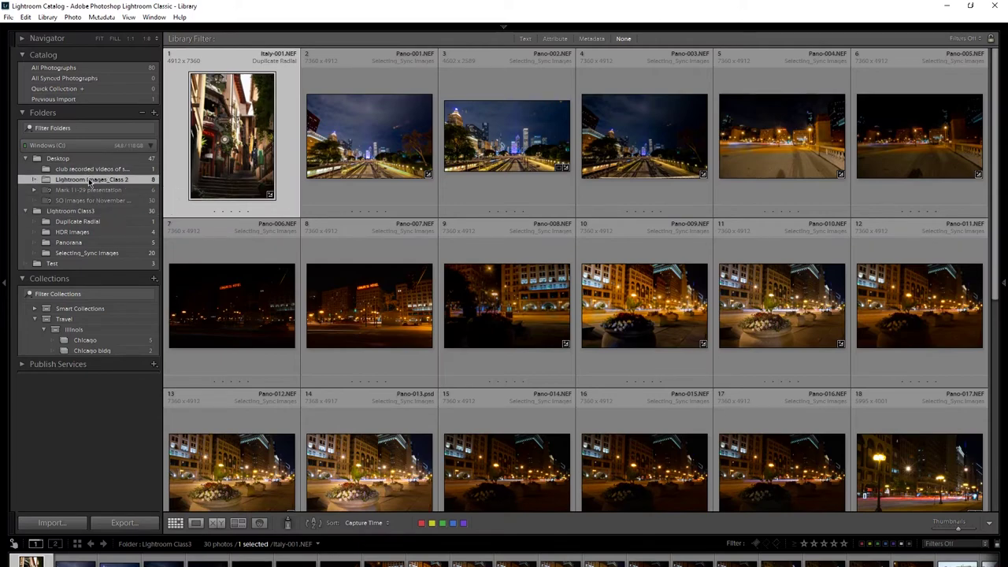
pyautogui.press('d')
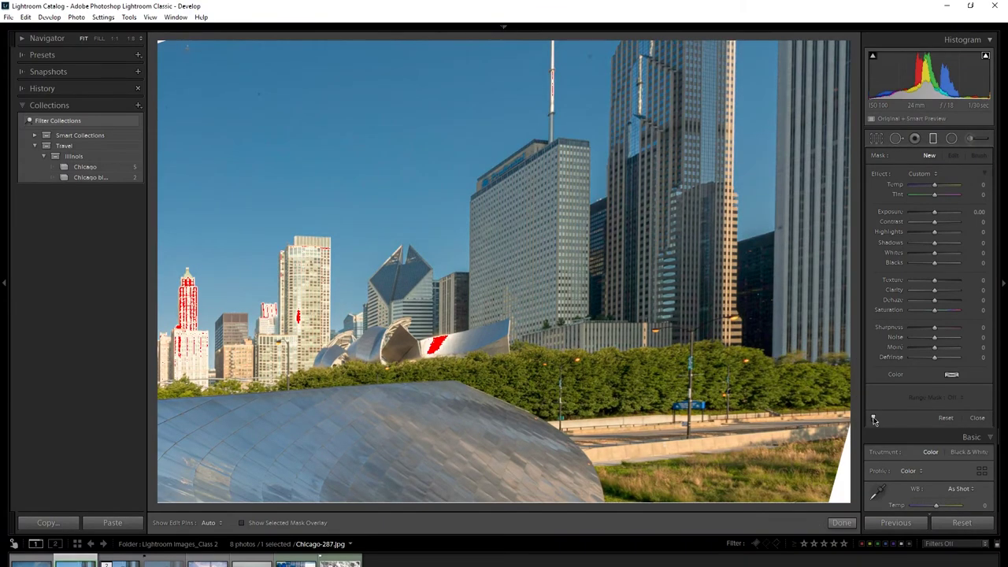
pyautogui.click(418, 362)
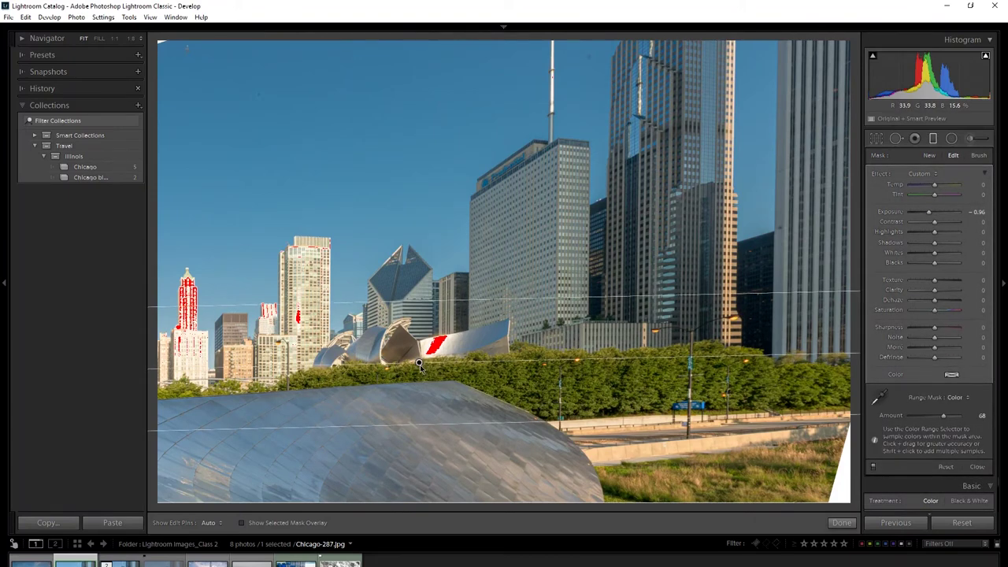
pyautogui.moveTo(426, 426); pyautogui.dragTo(446, 410)
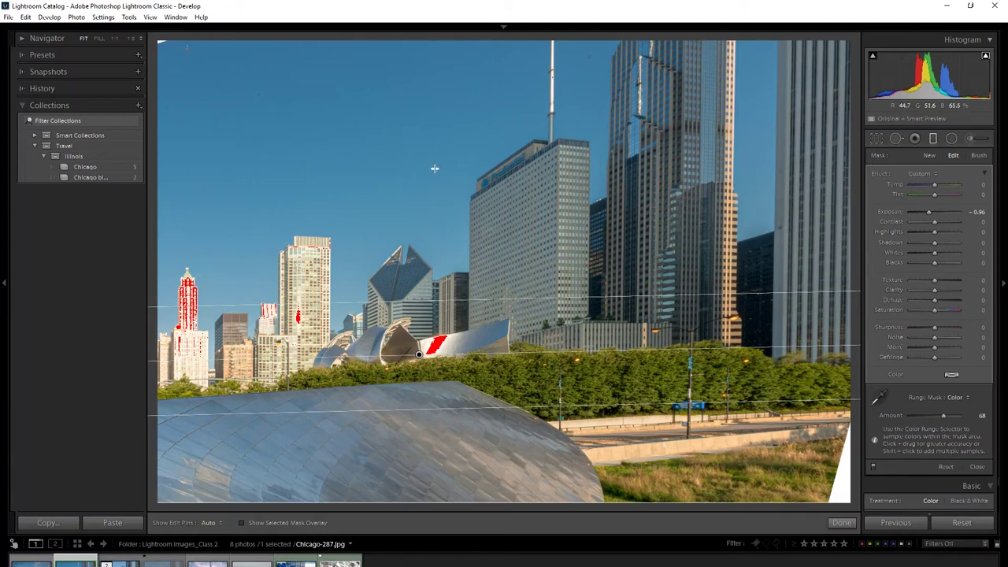
# - Draw a graduated filter constrained to perfectly horizontal across the sky, beside the tall buildings, with exposure −0.96
pyautogui.press('shift')
pyautogui.moveTo(434, 180); pyautogui.dragTo(411, 257)
pyautogui.hotkey('ctrl', 'z')
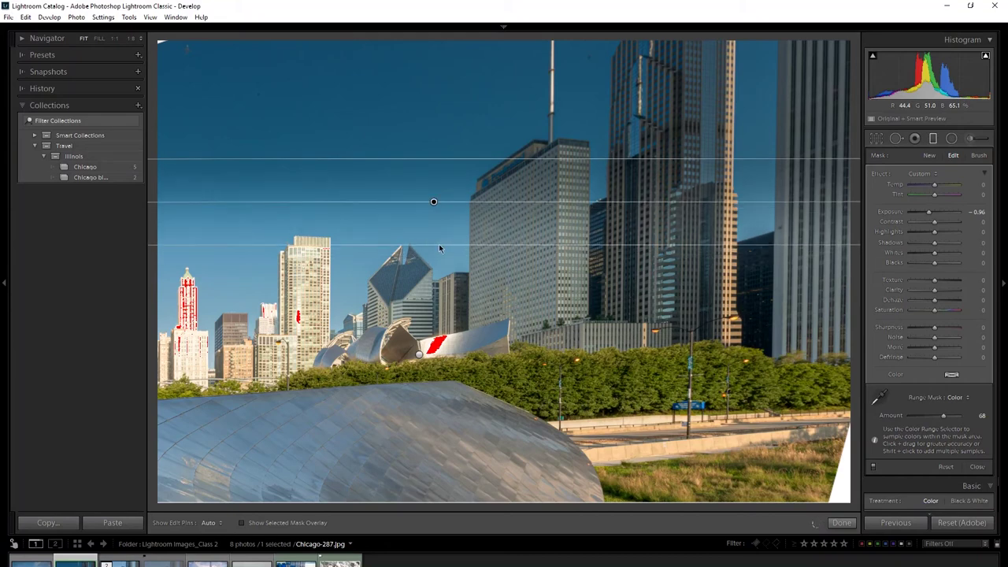
pyautogui.hotkey('ctrl', 'z')
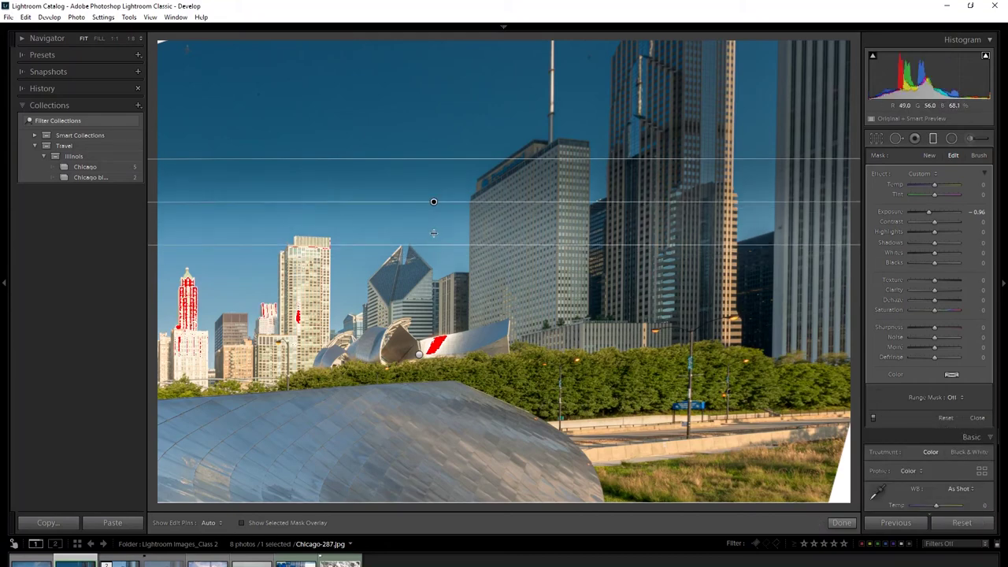
# - Draw freely tilted graduated filters over the sky and central building, and delete them
pyautogui.moveTo(498, 203); pyautogui.dragTo(542, 237)
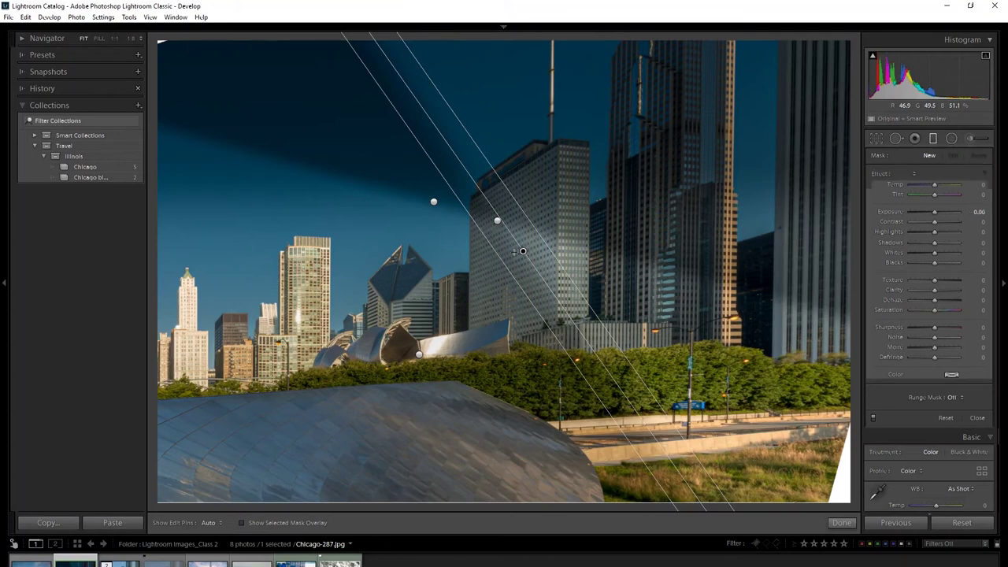
pyautogui.press('Delete')
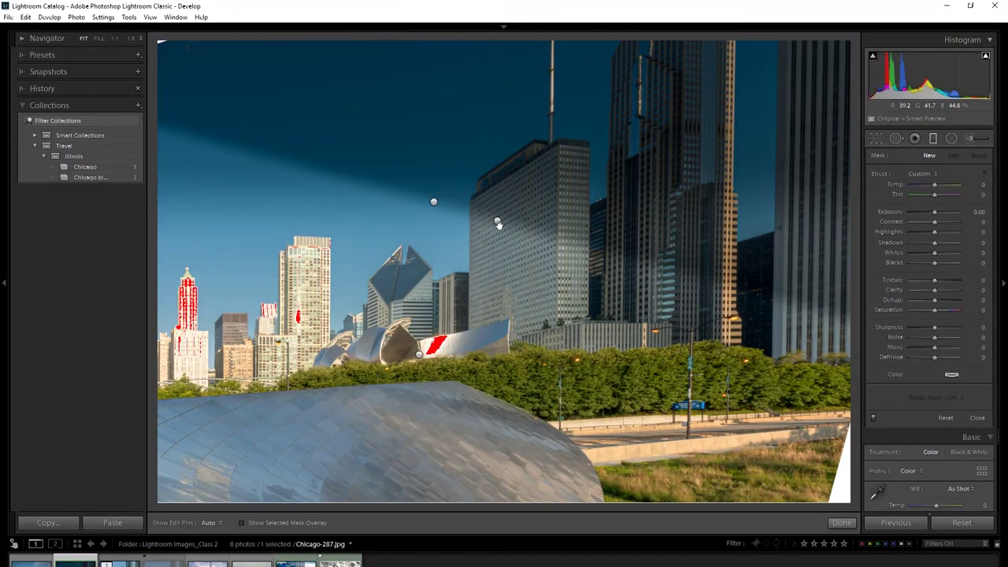
pyautogui.click(498, 223)
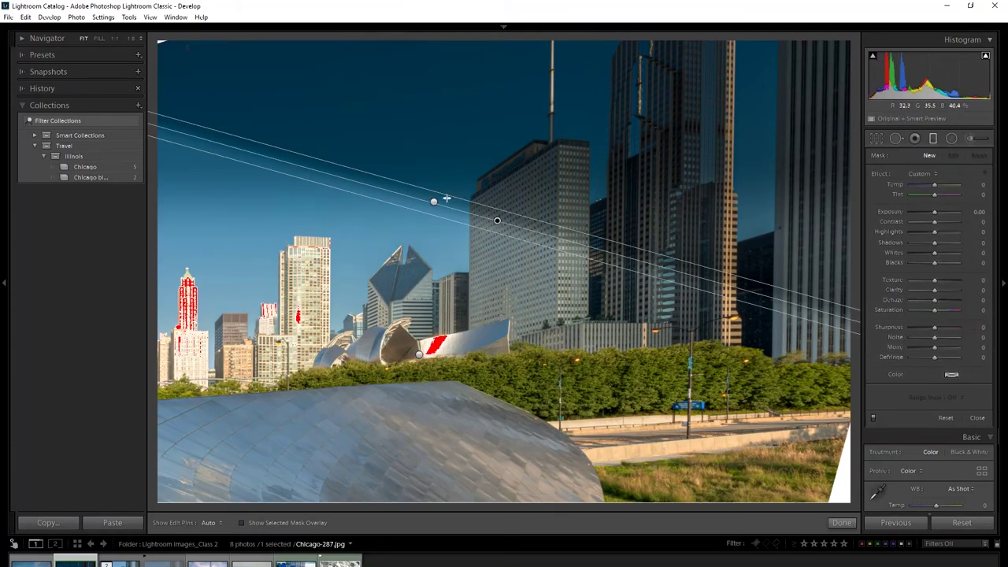
pyautogui.press('Delete')
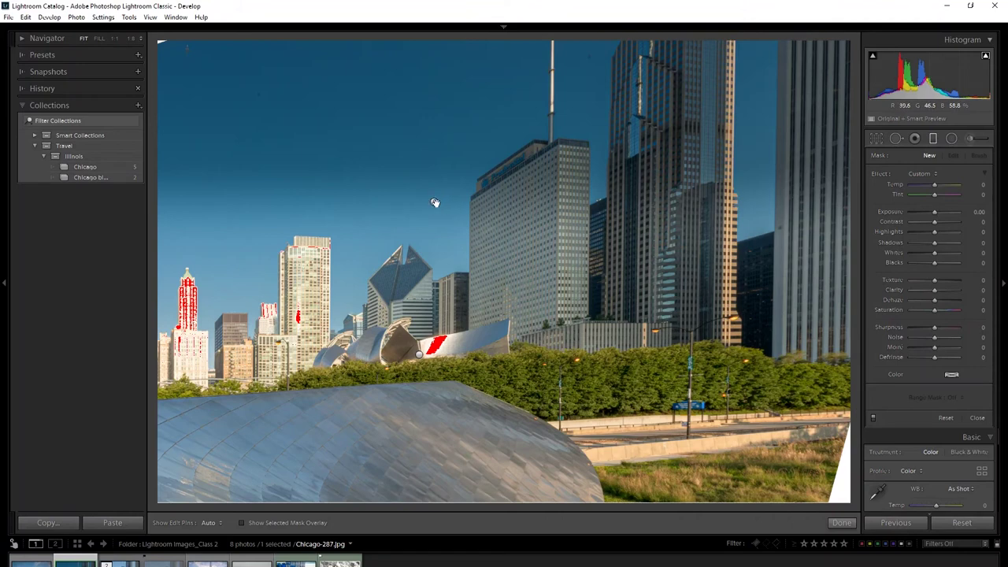
# - Delete the horizontal graduated filter from the sky, keeping the original one at the tree line
pyautogui.click(435, 202)
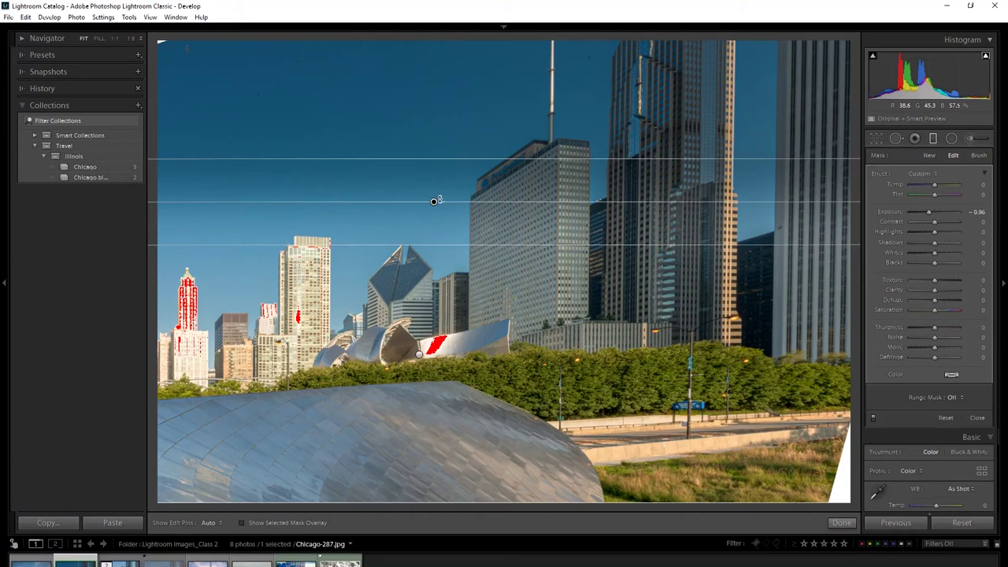
pyautogui.click(472, 182)
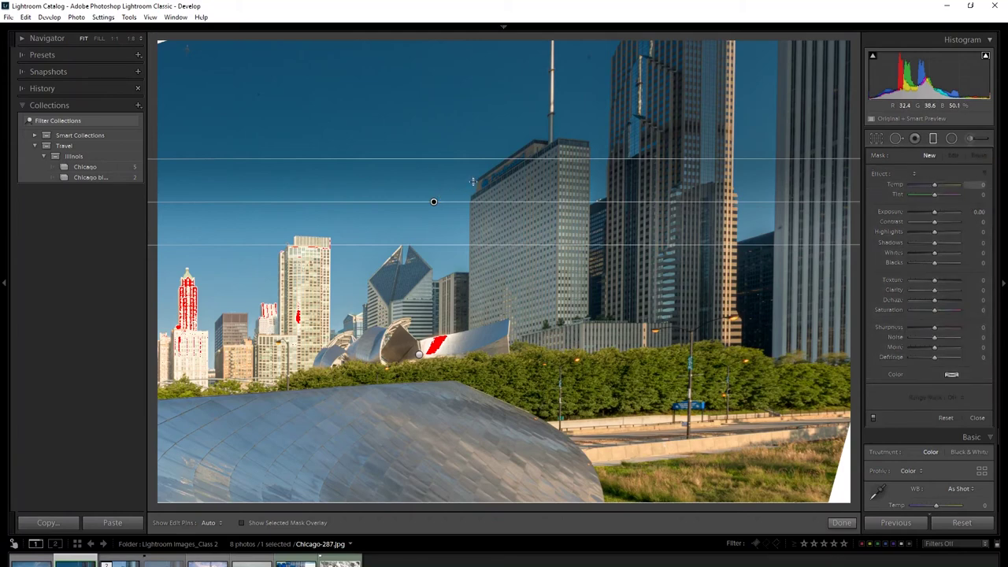
pyautogui.press('Delete')
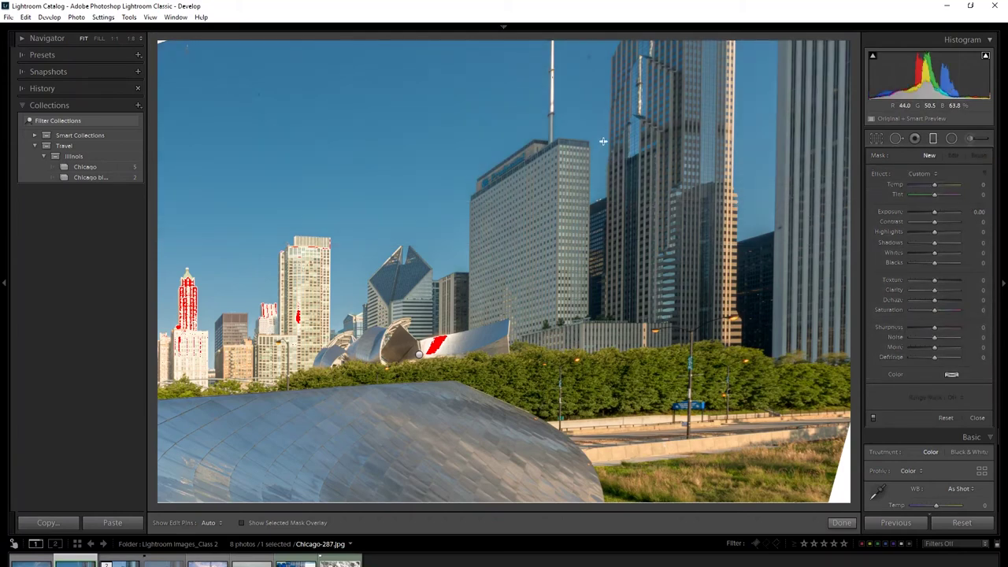